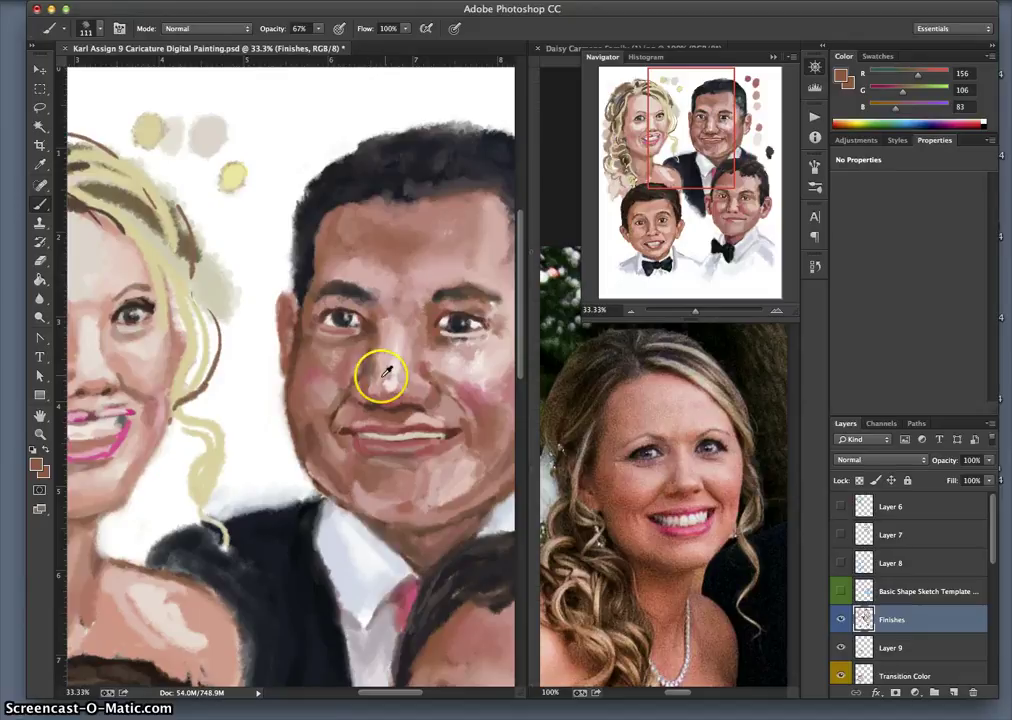
Sample skin tones around the man's nose and brush a warm brown shadow along the nose's side
left_click(380, 372, "alt")
left_click(377, 384, "alt")
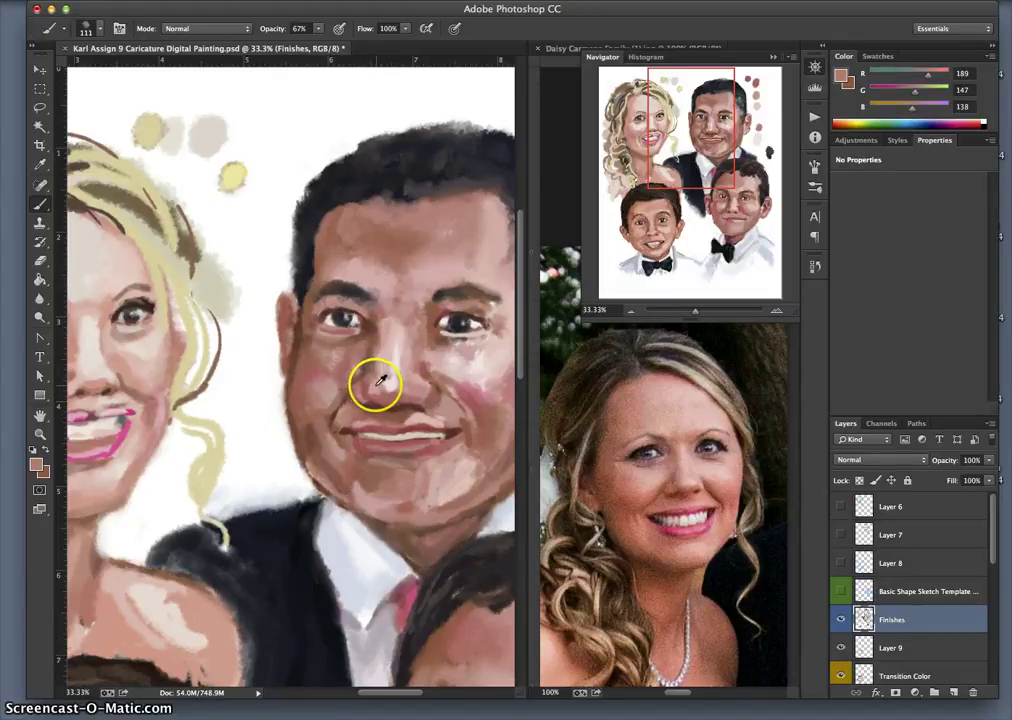
left_click(369, 390, "alt")
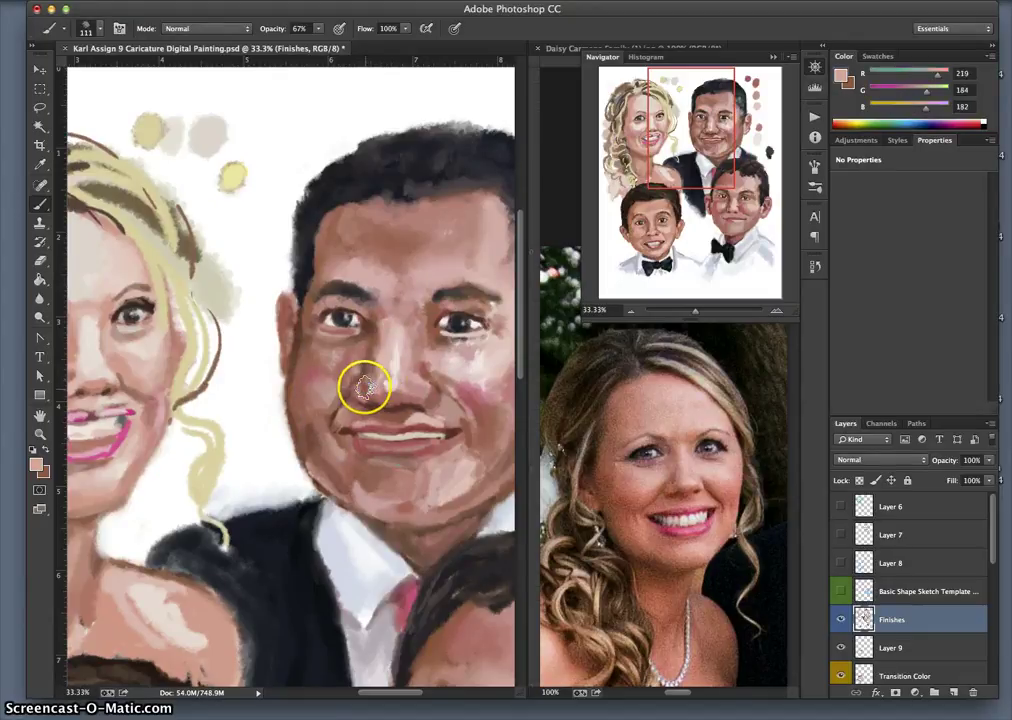
left_click(366, 385, "alt")
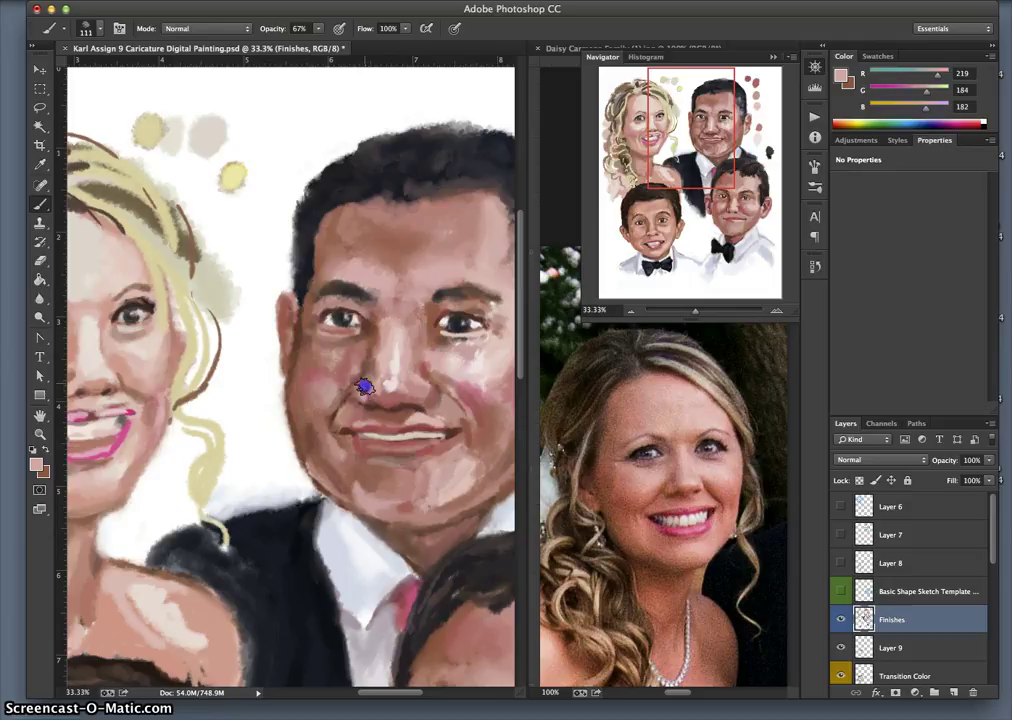
left_click(366, 386, "alt")
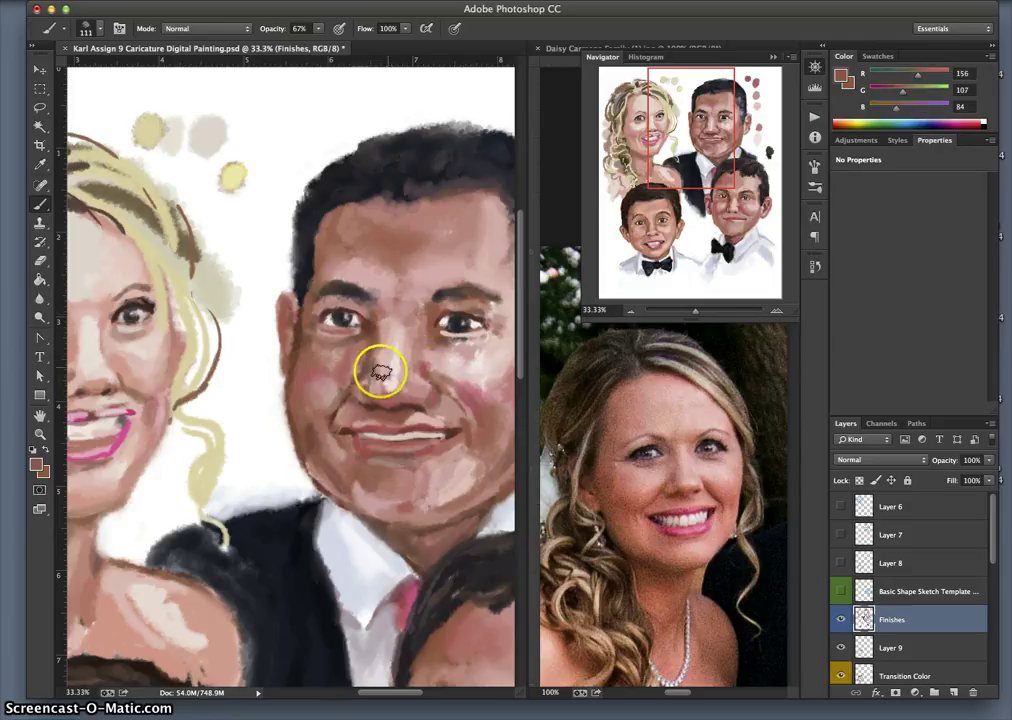
mouse_move(390, 356)
left_mouse_down()
mouse_move(427, 335)
mouse_move(368, 394)
left_mouse_up()
Brush sampled pinkish midtones onto the man's nostril and the side of his nose
left_click(361, 395, "alt")
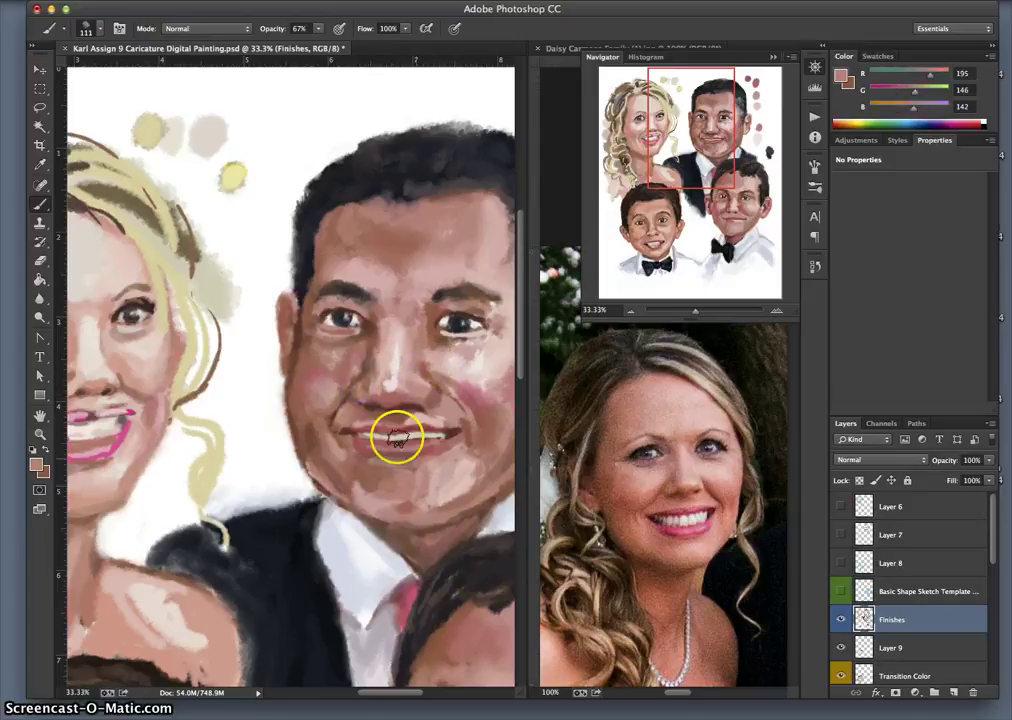
left_click(370, 396, "alt")
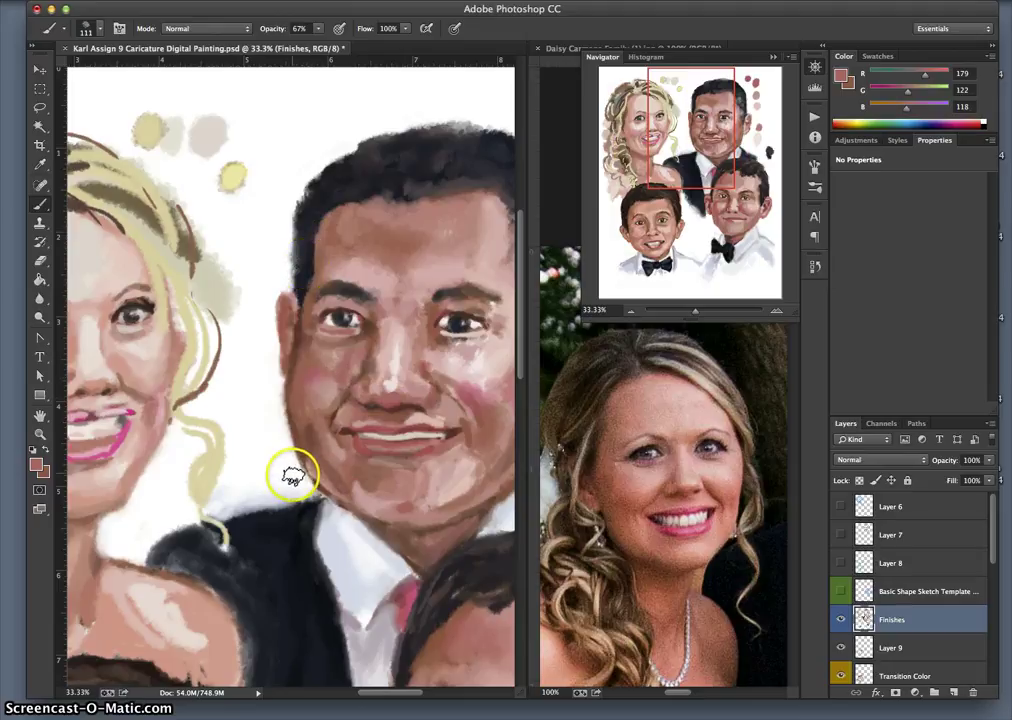
mouse_move(317, 461)
left_mouse_down()
mouse_move(410, 416)
mouse_move(425, 369)
mouse_move(423, 385)
mouse_move(396, 401)
left_mouse_up()
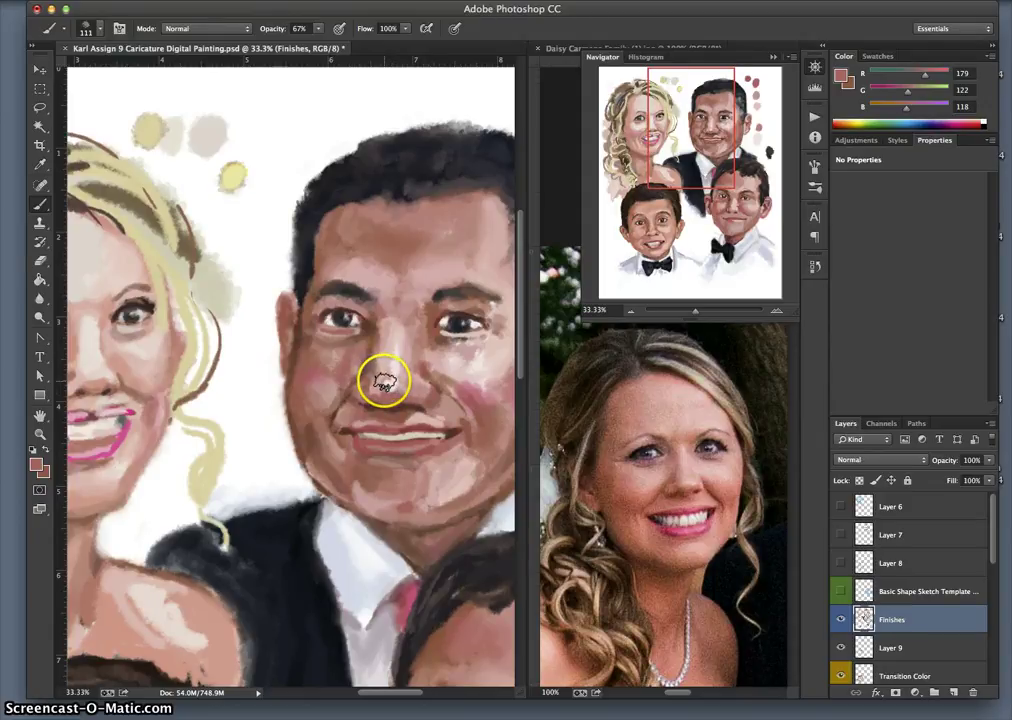
left_click_drag(386, 385, 383, 367)
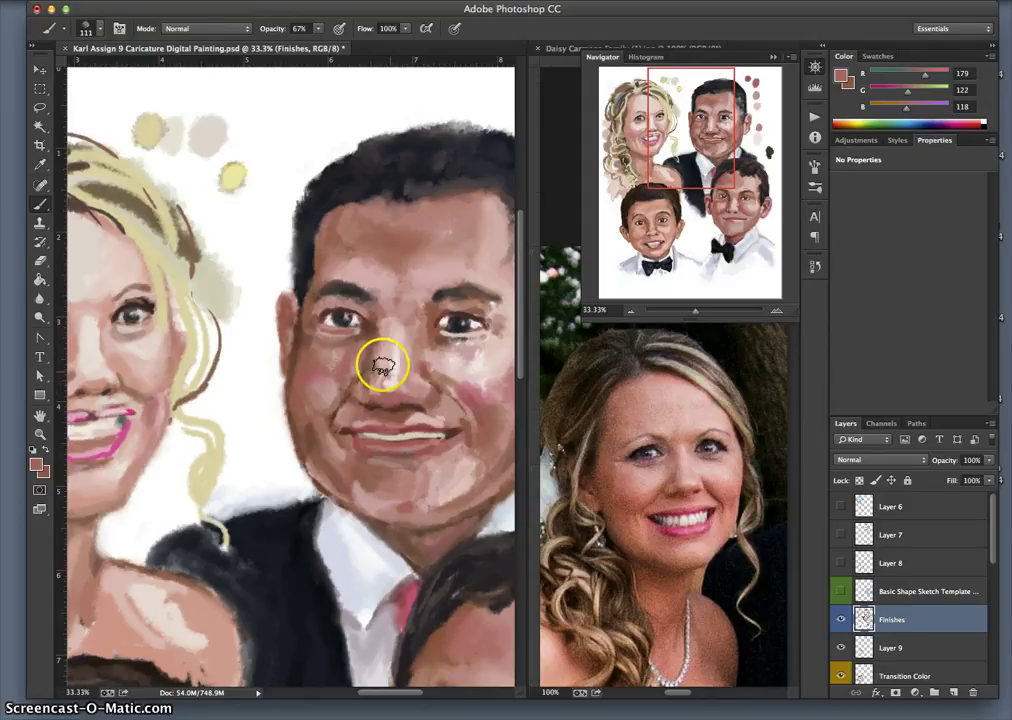
Blend sampled reddish skin tones into the nostril, tip and bridge of the man's nose
left_click(296, 124, "alt")
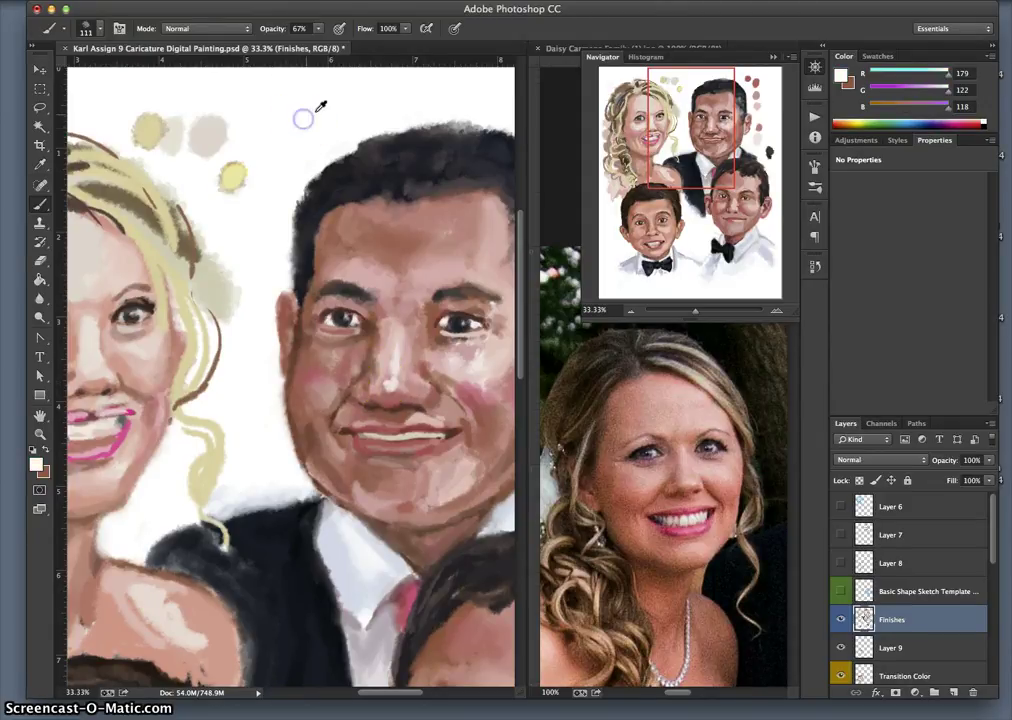
left_click(389, 392, "alt")
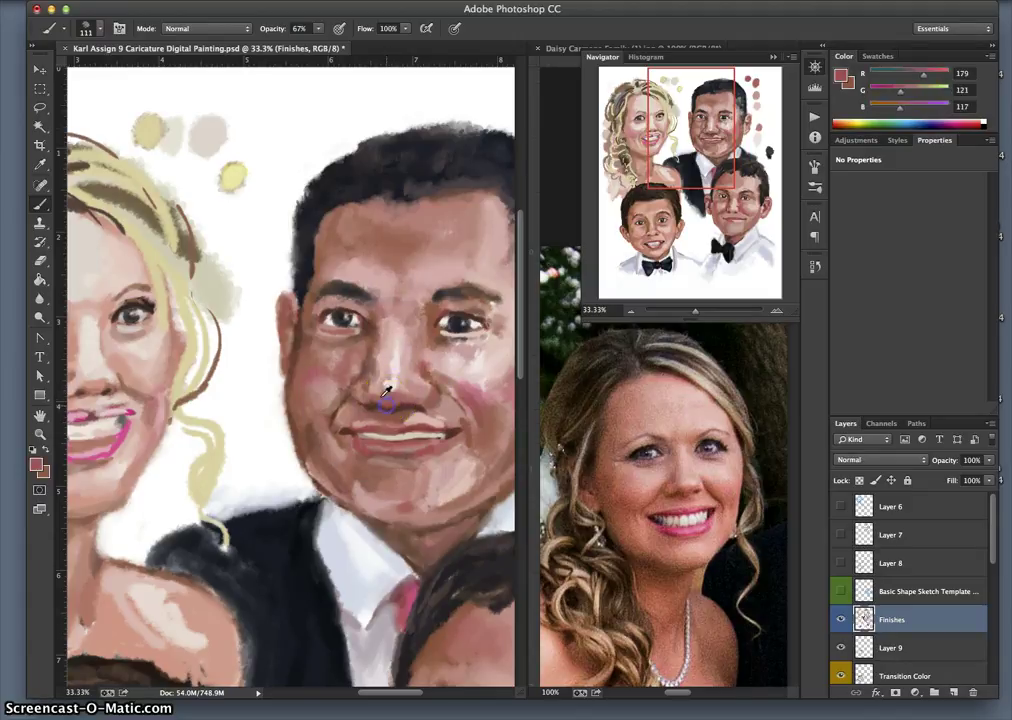
left_click(364, 386, "alt")
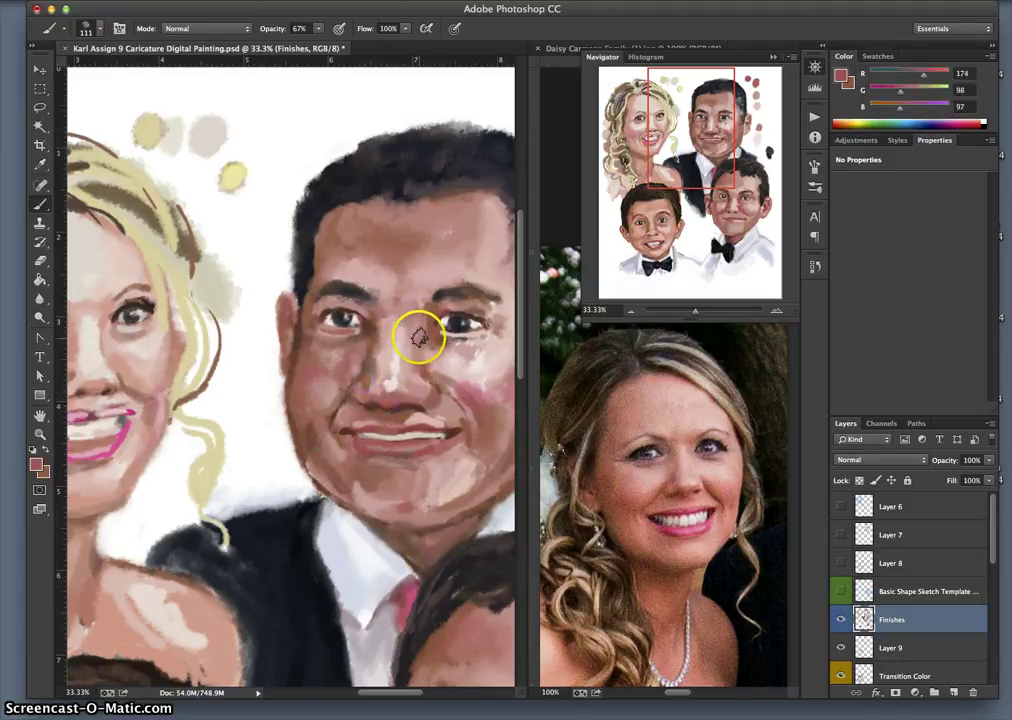
left_click(365, 378)
mouse_move(381, 428)
left_mouse_down()
mouse_move(368, 365)
mouse_move(362, 374)
mouse_move(408, 348)
mouse_move(398, 373)
mouse_move(408, 401)
mouse_move(378, 432)
mouse_move(373, 383)
mouse_move(382, 446)
mouse_move(388, 399)
left_mouse_up()
left_click(365, 371, "alt")
left_click(389, 386, "alt")
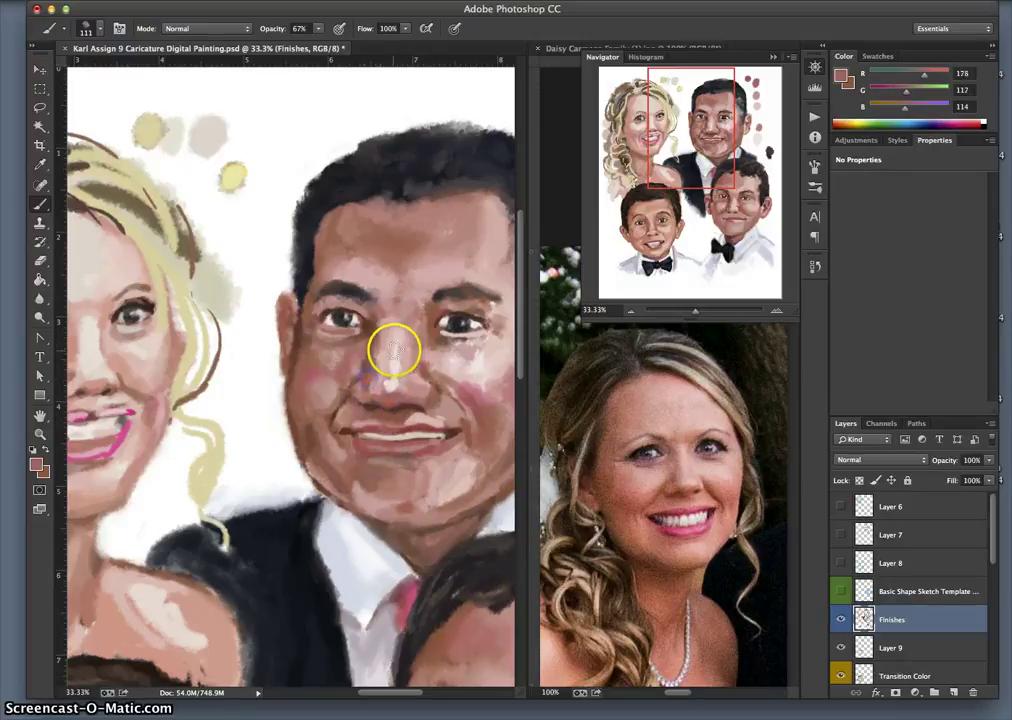
left_click_drag(394, 350, 397, 348)
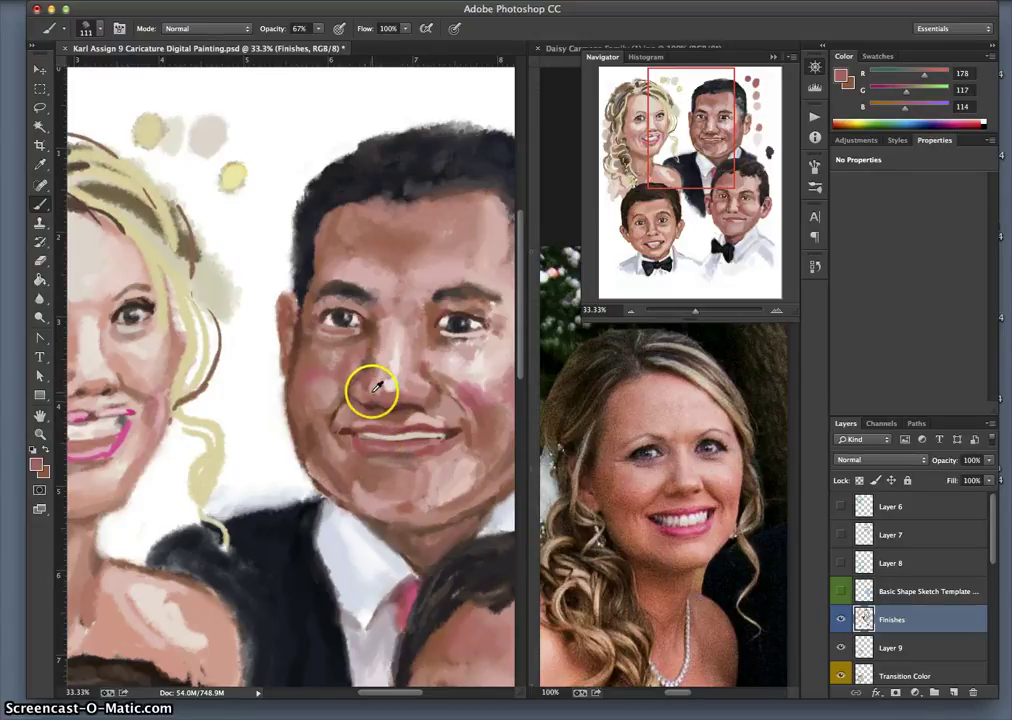
Refine both nostril edges of the man's nose with lighter rosy tones sampled from the surrounding skin
left_click(368, 387, "alt")
mouse_move(363, 430)
left_mouse_down()
mouse_move(362, 386)
mouse_move(367, 424)
mouse_move(394, 384)
mouse_move(409, 391)
mouse_move(362, 386)
mouse_move(402, 386)
mouse_move(410, 401)
mouse_move(361, 384)
left_mouse_up()
left_click(410, 392, "alt")
left_click(362, 386)
left_click(416, 405)
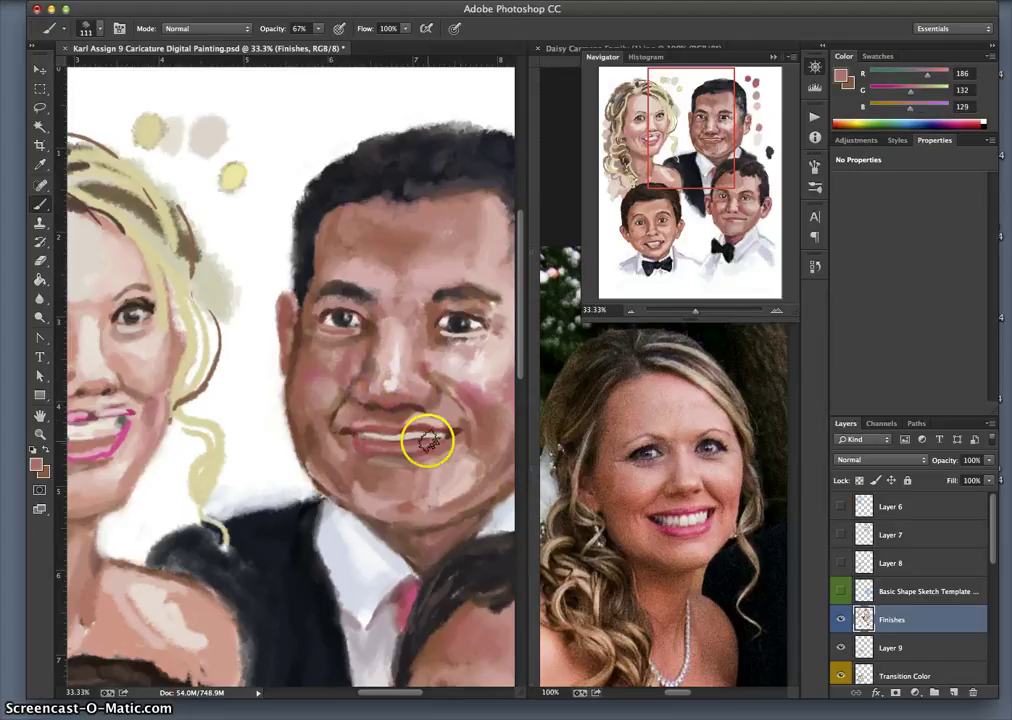
Toggle the Finishes layer's visibility repeatedly to compare the blonde woman's portrait with and without the finishing strokes
key("super+minus")
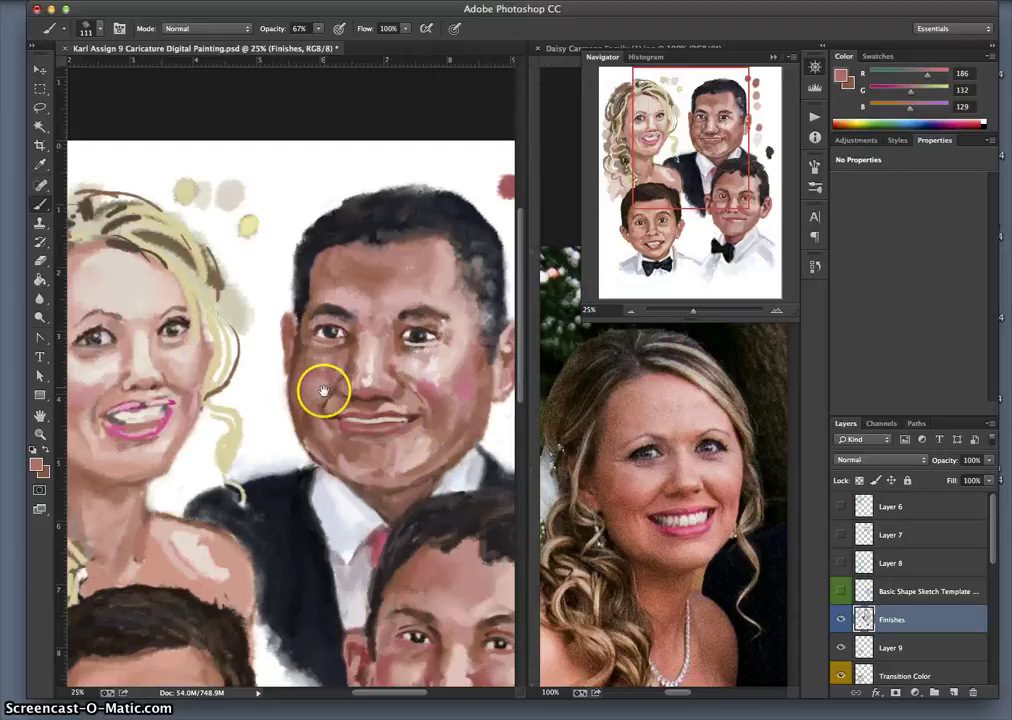
mouse_move(321, 391)
left_mouse_down()
mouse_move(343, 374)
mouse_move(356, 378)
mouse_move(307, 417)
mouse_move(377, 425)
mouse_move(359, 429)
left_mouse_up()
left_click_drag(290, 440, 446, 380)
left_click_drag(377, 391, 374, 377)
left_click(842, 622)
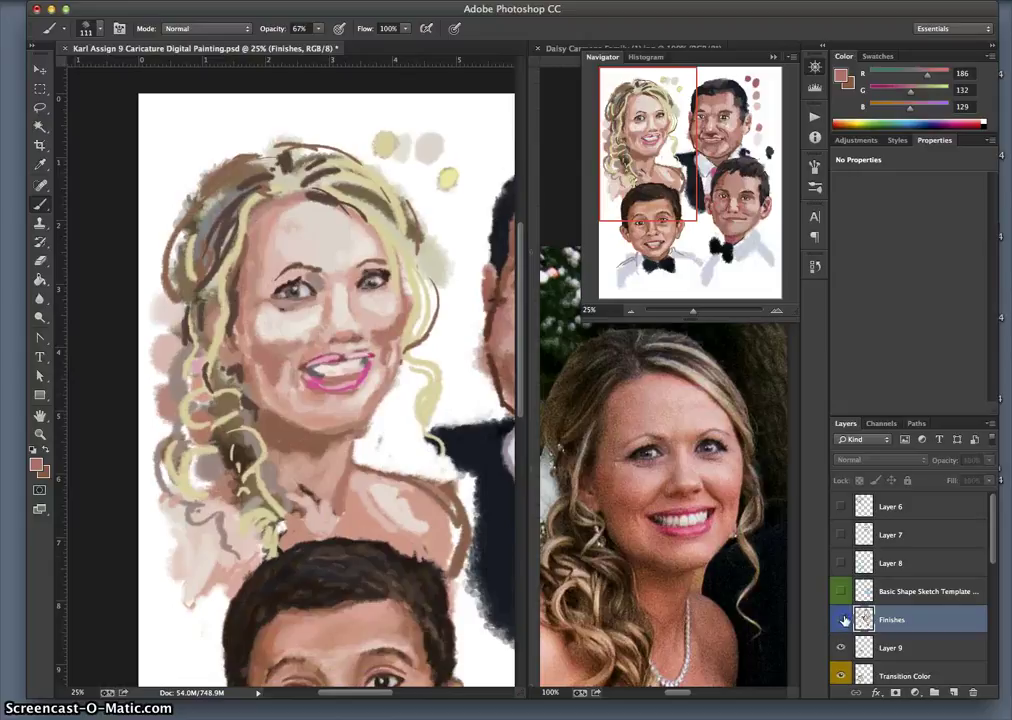
left_click(842, 622)
left_click(842, 622)
left_click(842, 622)
left_click(842, 621)
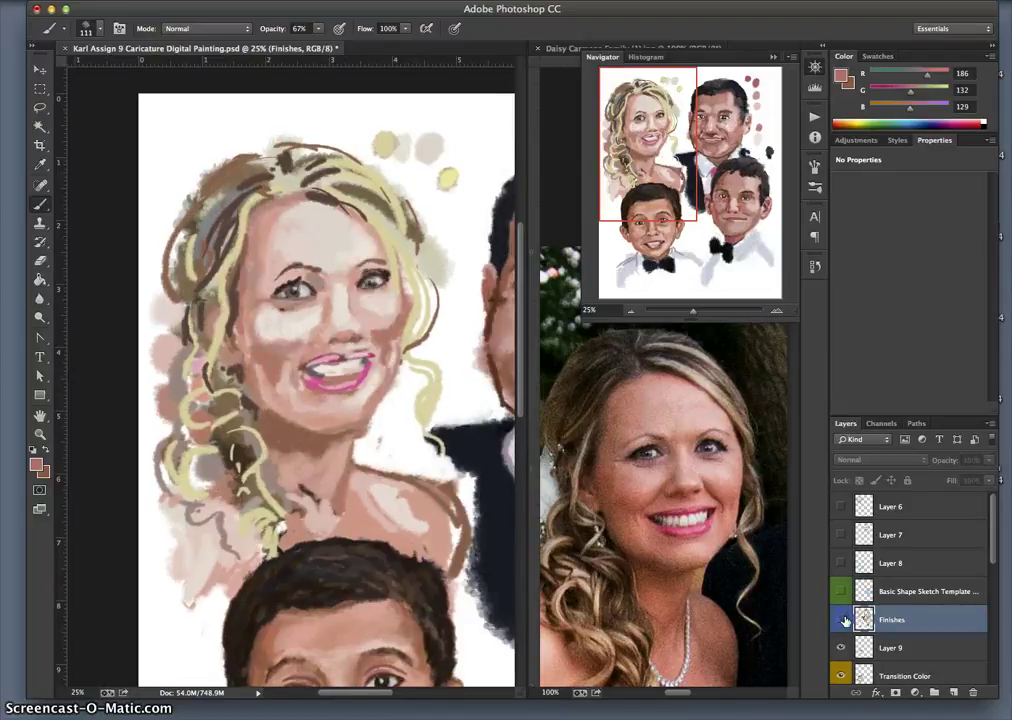
left_click(842, 621)
left_click(842, 621)
left_click(842, 621)
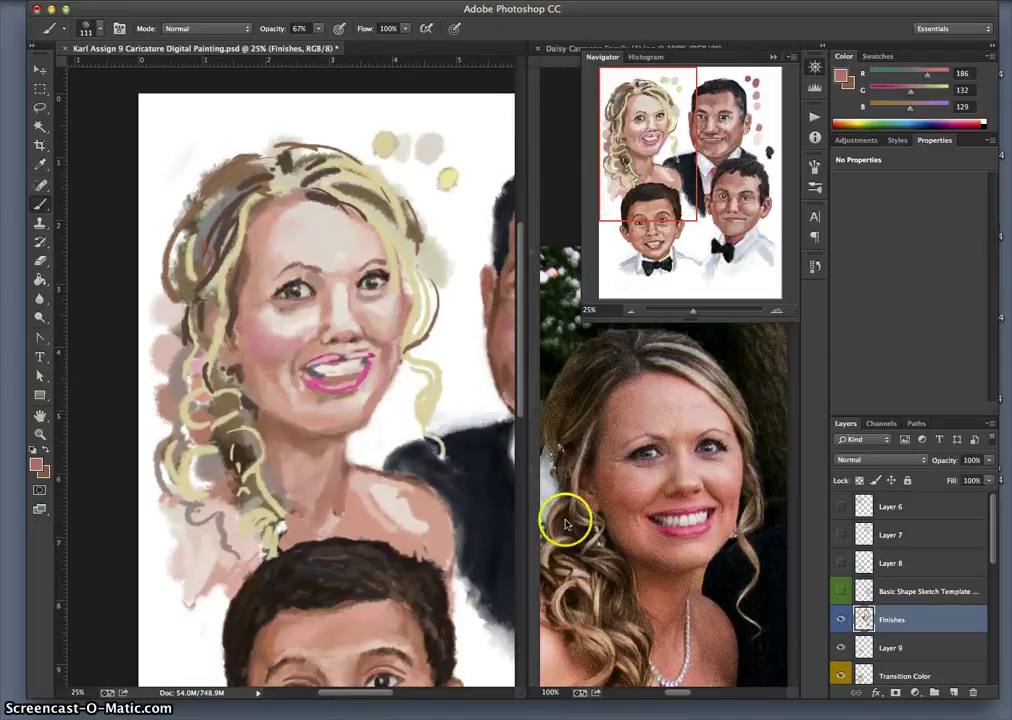
left_click(842, 621)
left_click(842, 621)
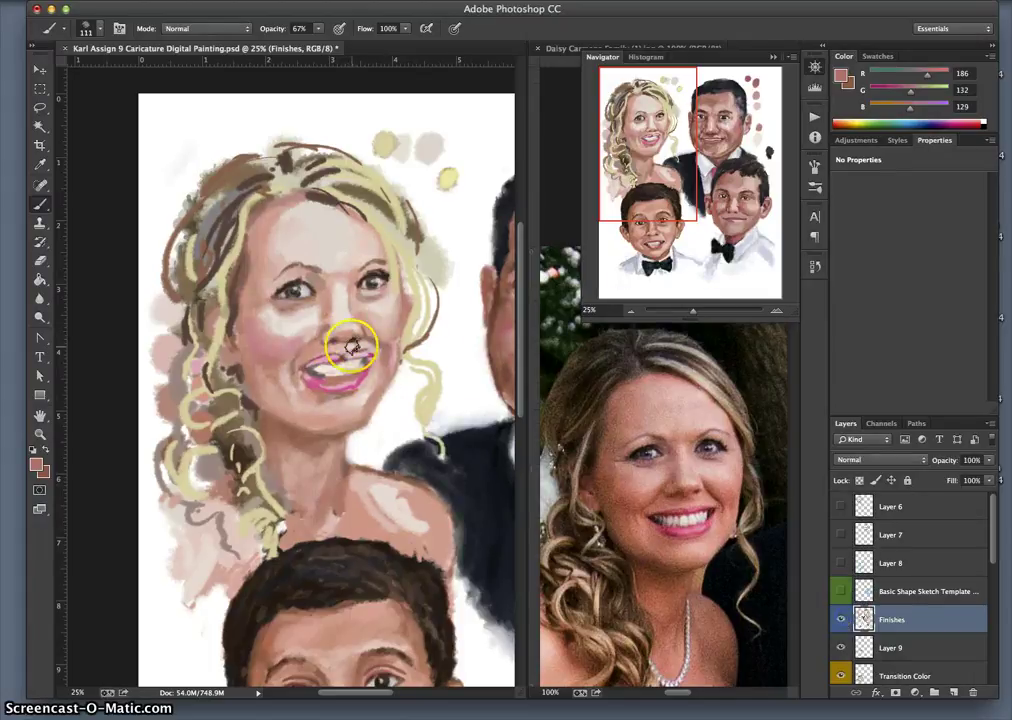
Lower the brush opacity to 54% and paint sampled light skin tones along the woman's nose
left_click(352, 289, "alt")
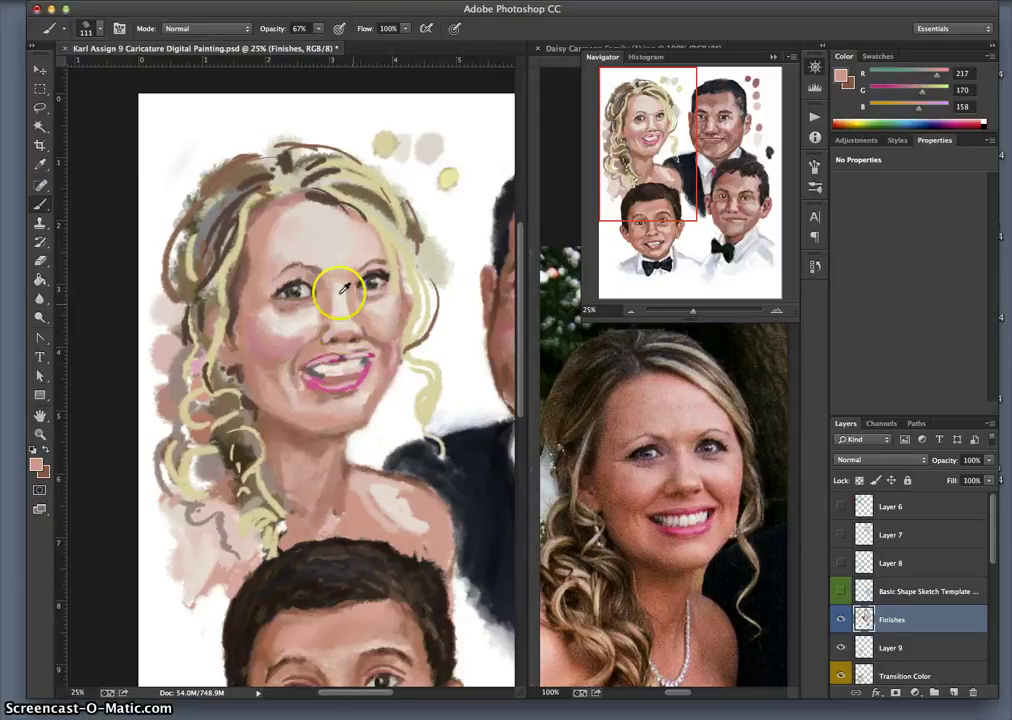
left_click(319, 29)
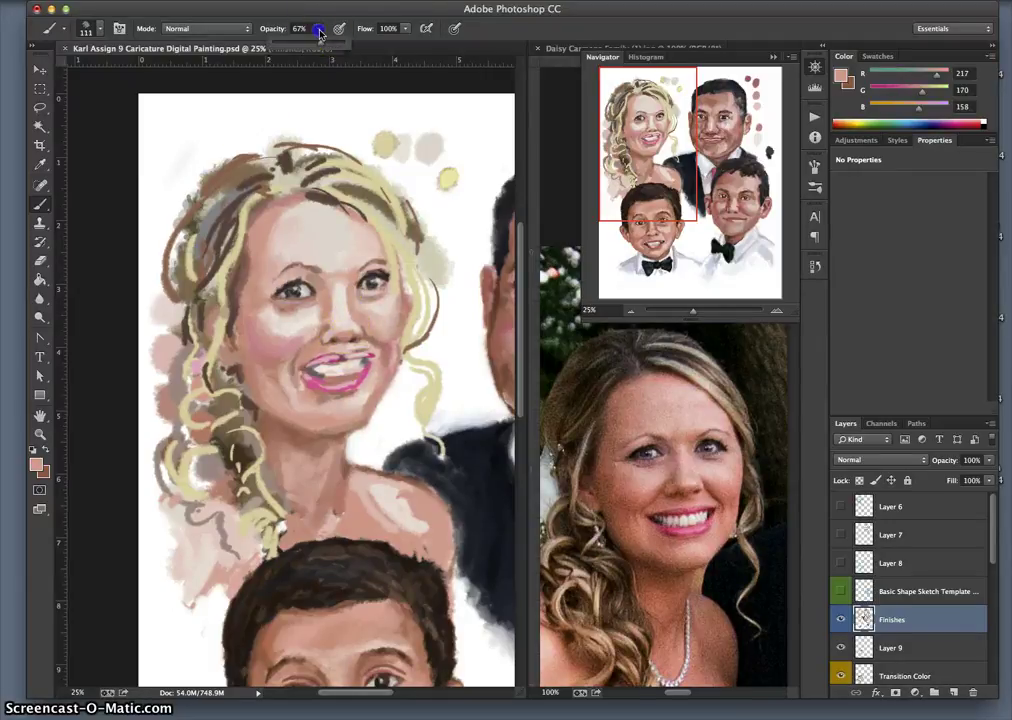
left_click(369, 307, "alt")
mouse_move(355, 310)
left_mouse_down()
mouse_move(349, 290)
mouse_move(358, 338)
left_mouse_up()
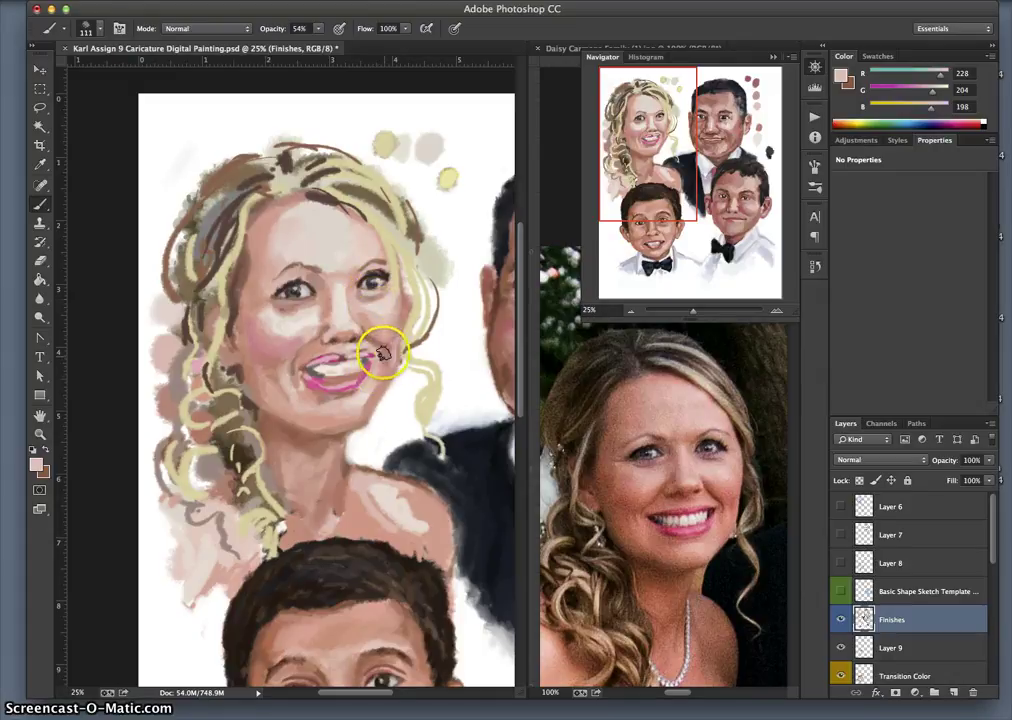
key("space")
left_click_drag(452, 347, 450, 347)
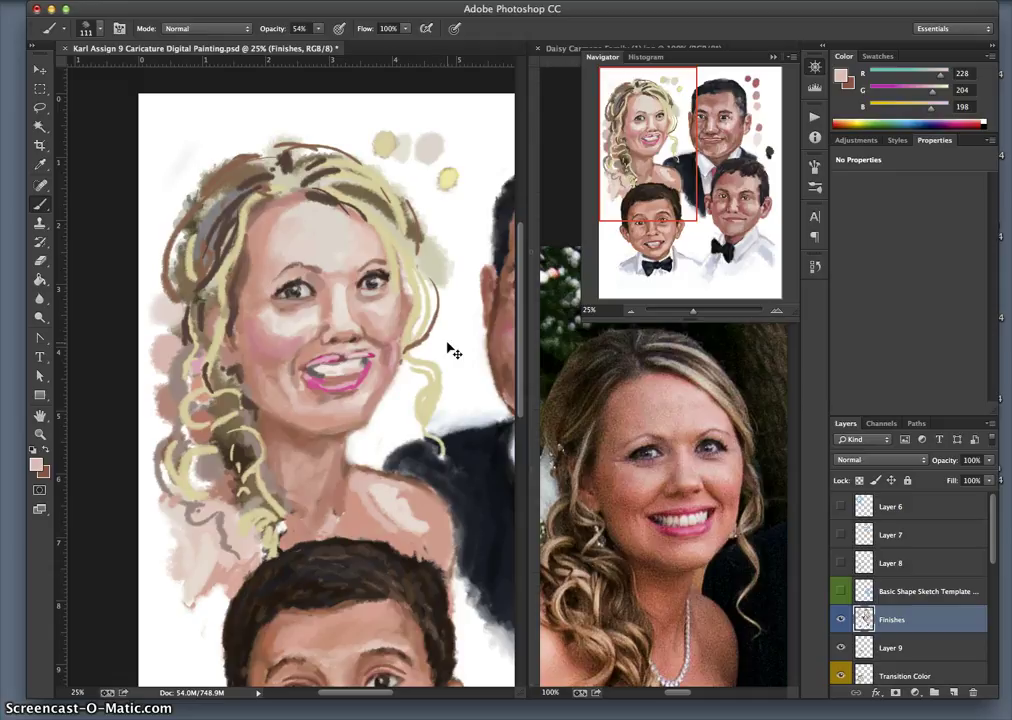
Save the caricature painting and call up the options for the Preview app
key("super+s")
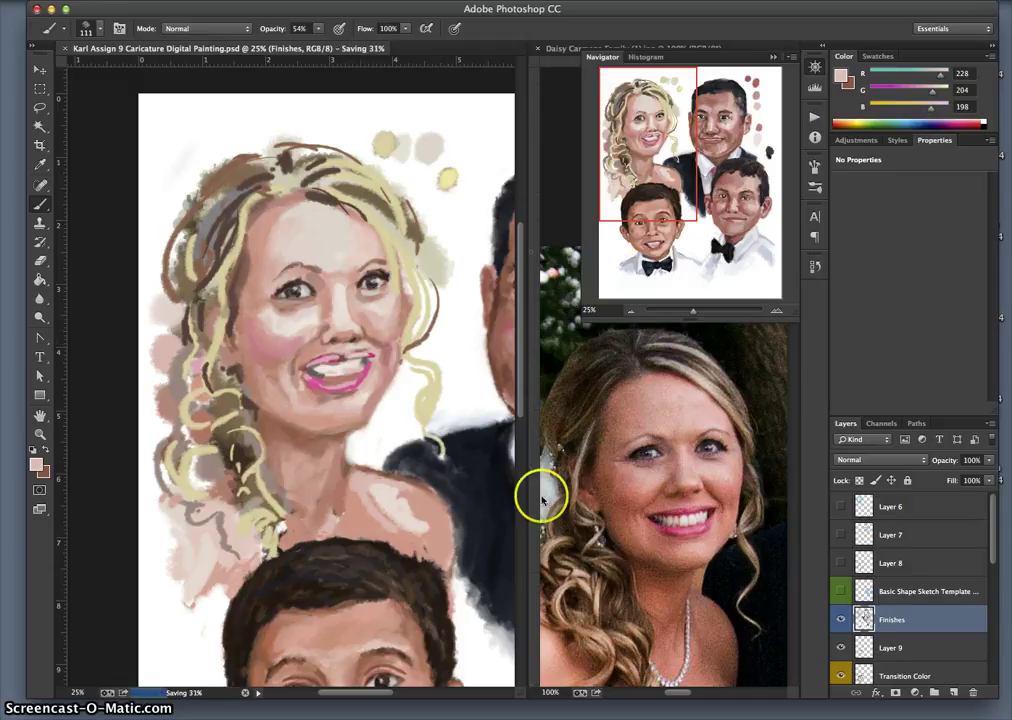
mouse_move(583, 716)
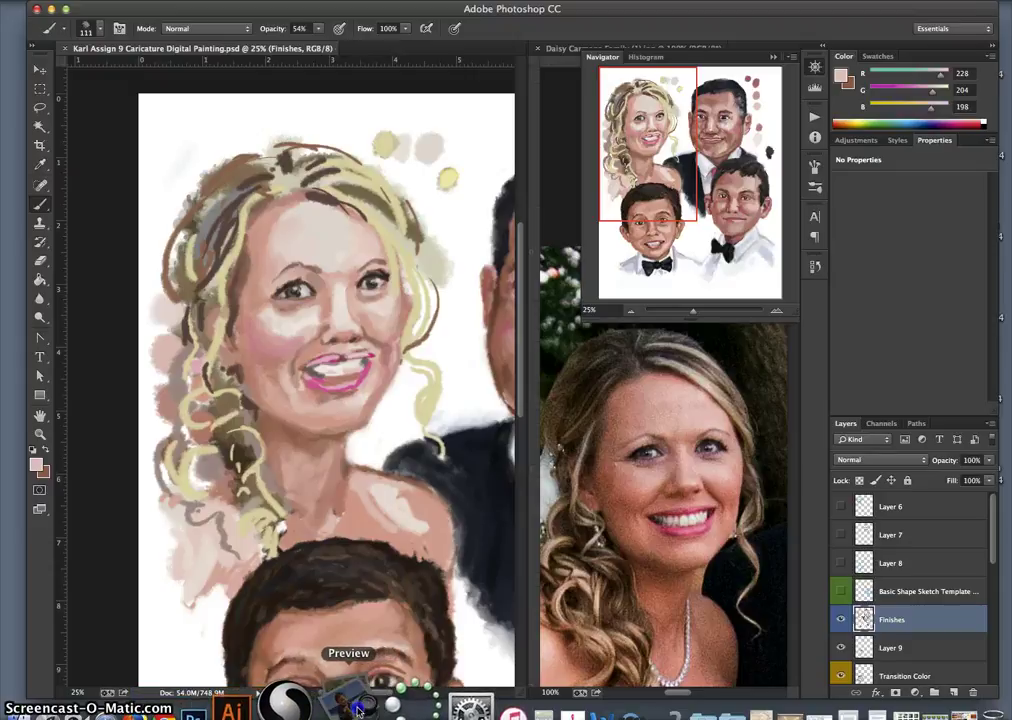
right_click(358, 708)
left_click(355, 584)
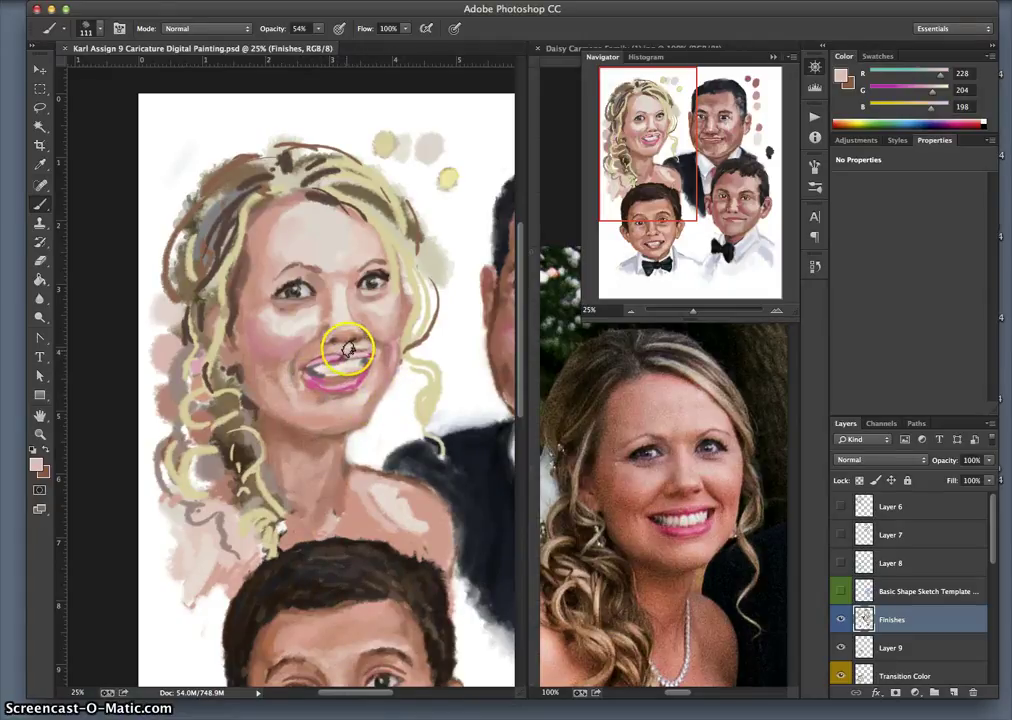
Paint soft brown shadows beneath the woman's nose with tones sampled from her face
left_click(236, 340, "alt")
left_click_drag(329, 341, 358, 339)
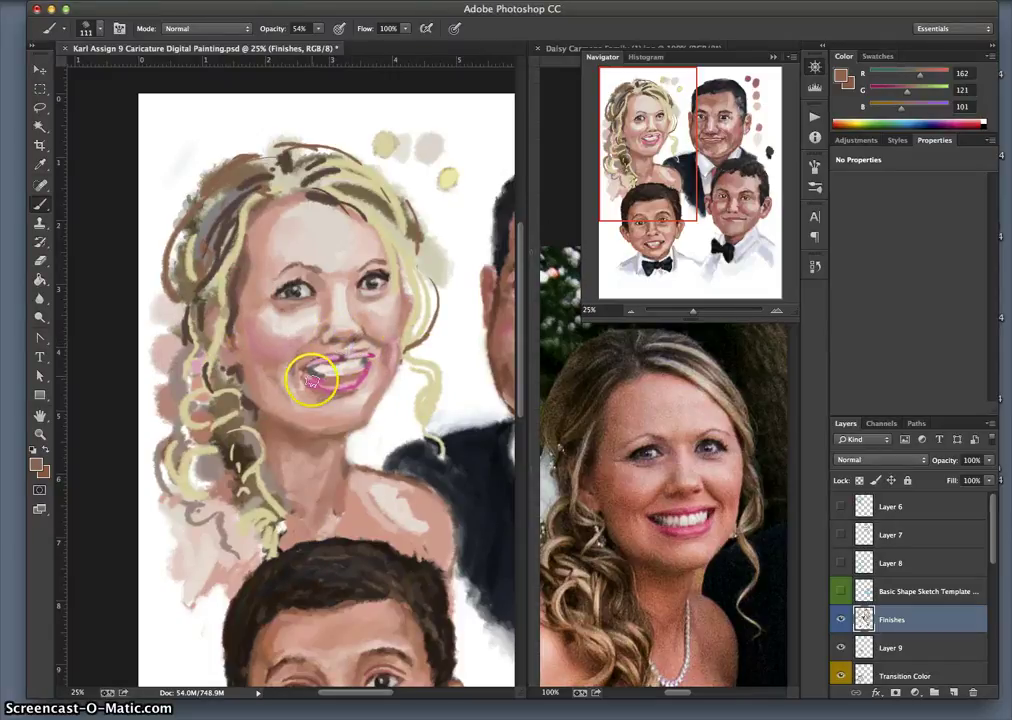
mouse_move(311, 381)
left_mouse_down()
mouse_move(328, 384)
mouse_move(334, 355)
left_mouse_up()
left_click(345, 344, "alt")
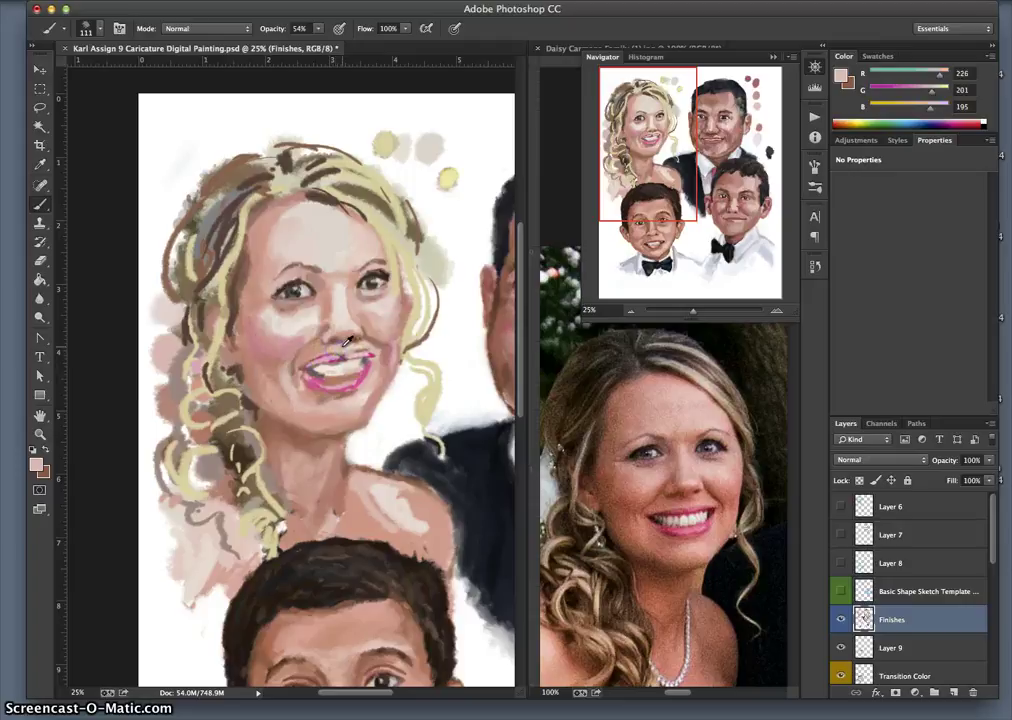
left_click(343, 345, "alt")
left_click_drag(301, 366, 289, 387)
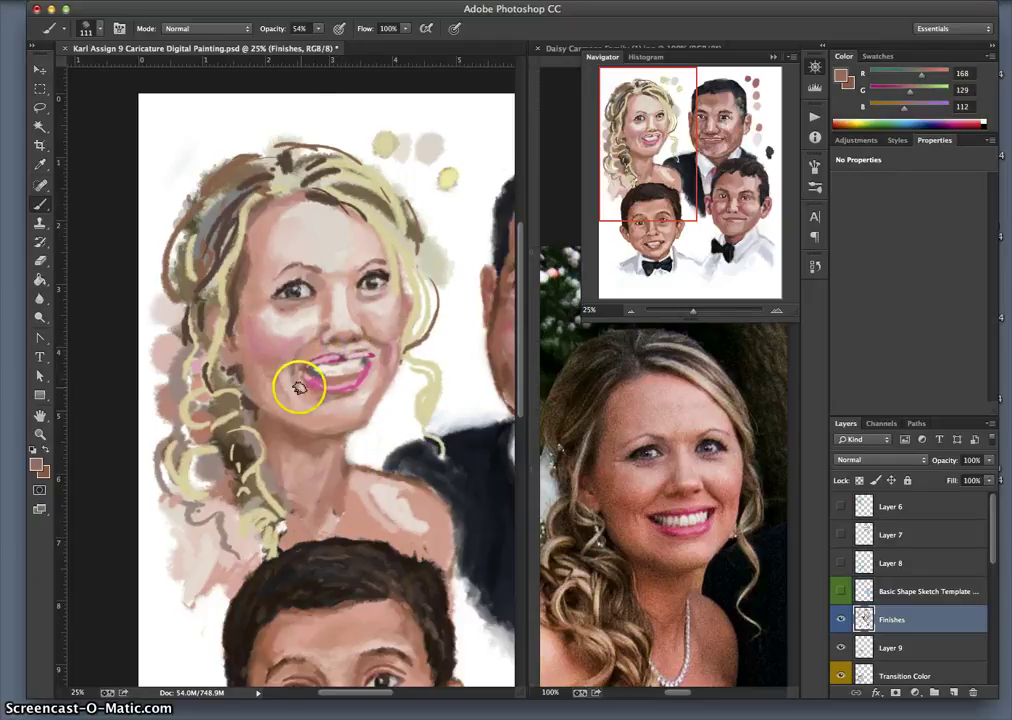
Blend a sampled peach midtone into the woman's nostril and the side of her nose
mouse_move(341, 342)
left_mouse_down()
mouse_move(328, 335)
mouse_move(370, 344)
left_mouse_up()
left_click(328, 335, "alt")
left_click(343, 336, "alt")
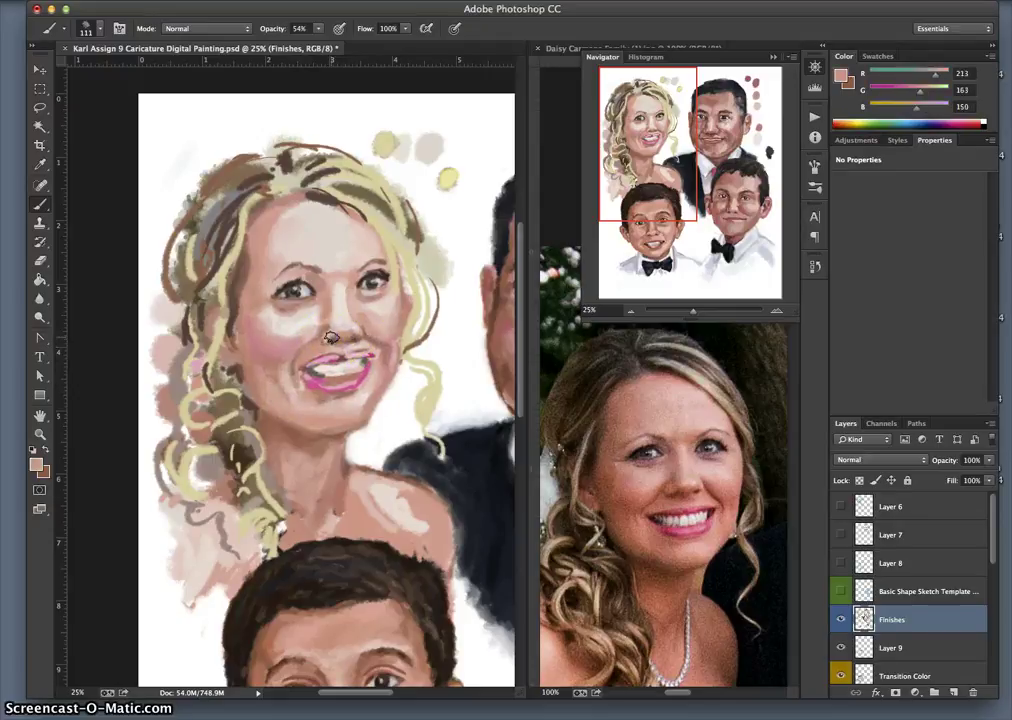
mouse_move(325, 342)
left_mouse_down()
mouse_move(345, 436)
mouse_move(331, 451)
mouse_move(334, 352)
mouse_move(387, 316)
mouse_move(375, 328)
mouse_move(361, 299)
left_mouse_up()
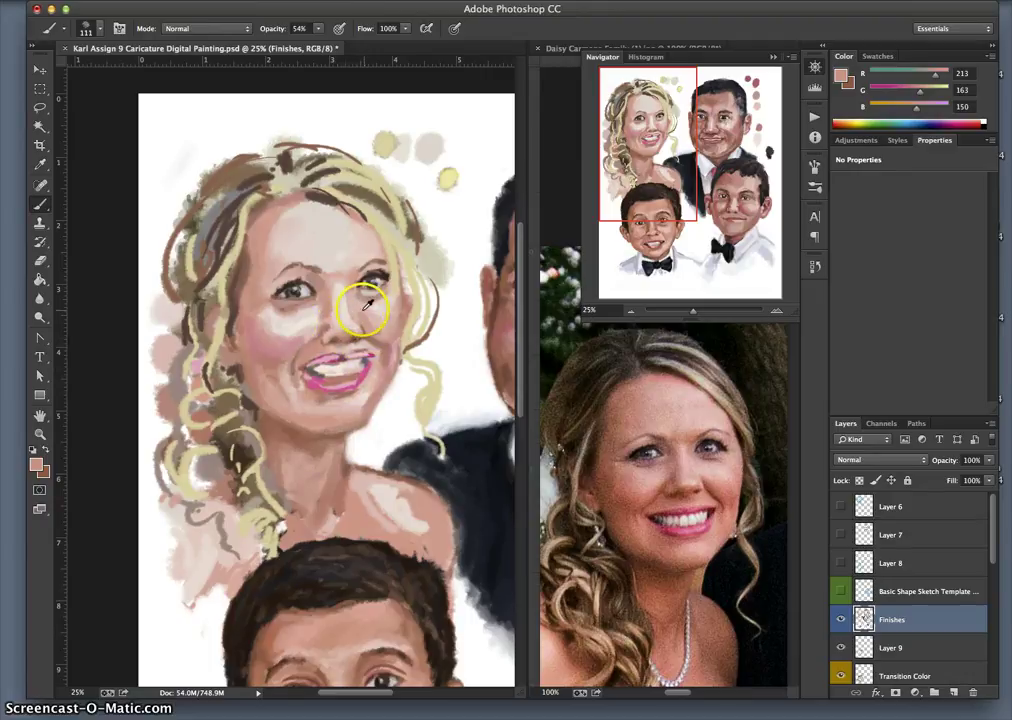
Paint sampled pale pink skin tones along the bridge and tip of the woman's nose, picking up darker browns for its shaded side
left_click(358, 304, "alt")
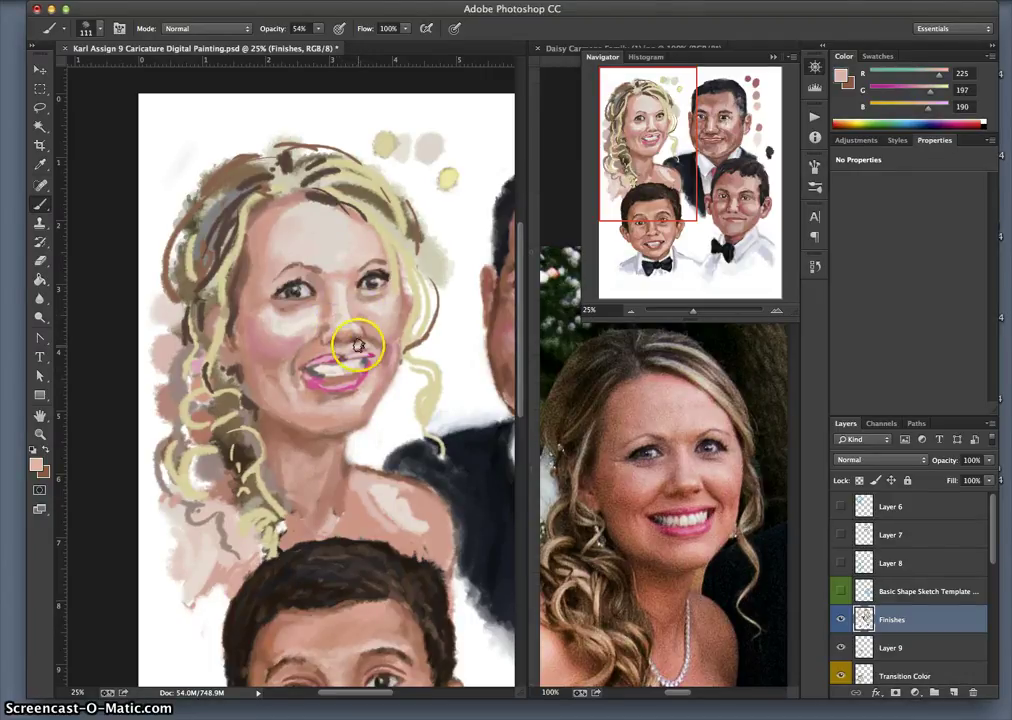
mouse_move(358, 345)
left_mouse_down()
mouse_move(350, 312)
mouse_move(368, 309)
mouse_move(368, 328)
mouse_move(355, 323)
mouse_move(364, 315)
left_mouse_up()
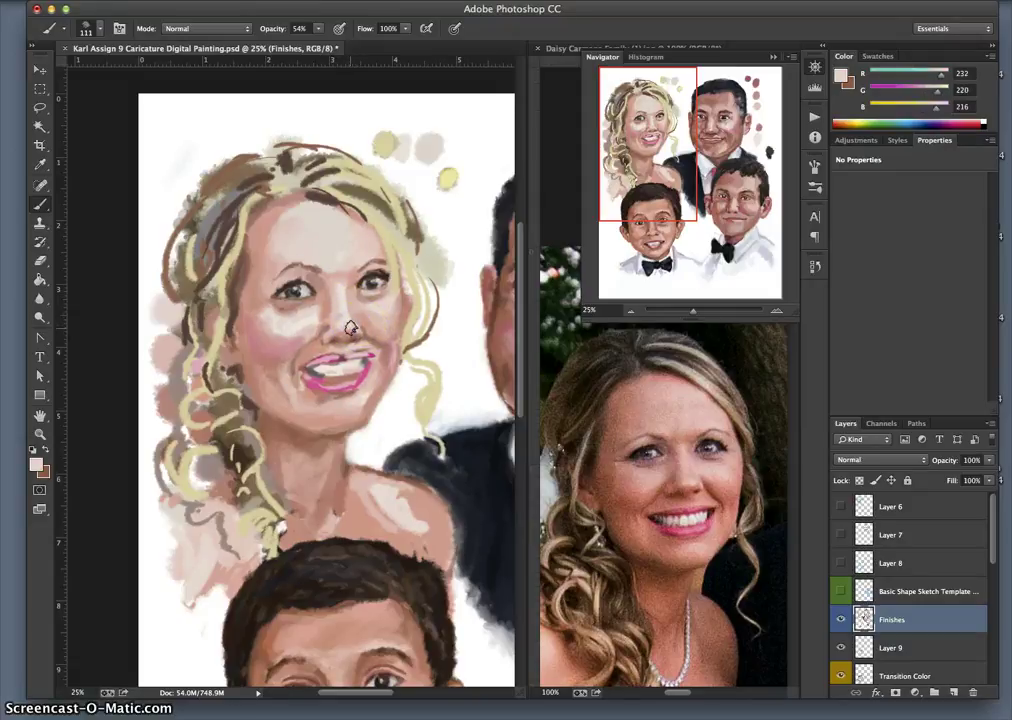
mouse_move(316, 369)
left_mouse_down()
mouse_move(319, 498)
mouse_move(374, 527)
mouse_move(377, 346)
mouse_move(403, 370)
mouse_move(374, 330)
mouse_move(377, 384)
mouse_move(360, 318)
mouse_move(363, 379)
mouse_move(365, 369)
mouse_move(339, 386)
mouse_move(355, 358)
mouse_move(323, 385)
mouse_move(323, 345)
left_mouse_up()
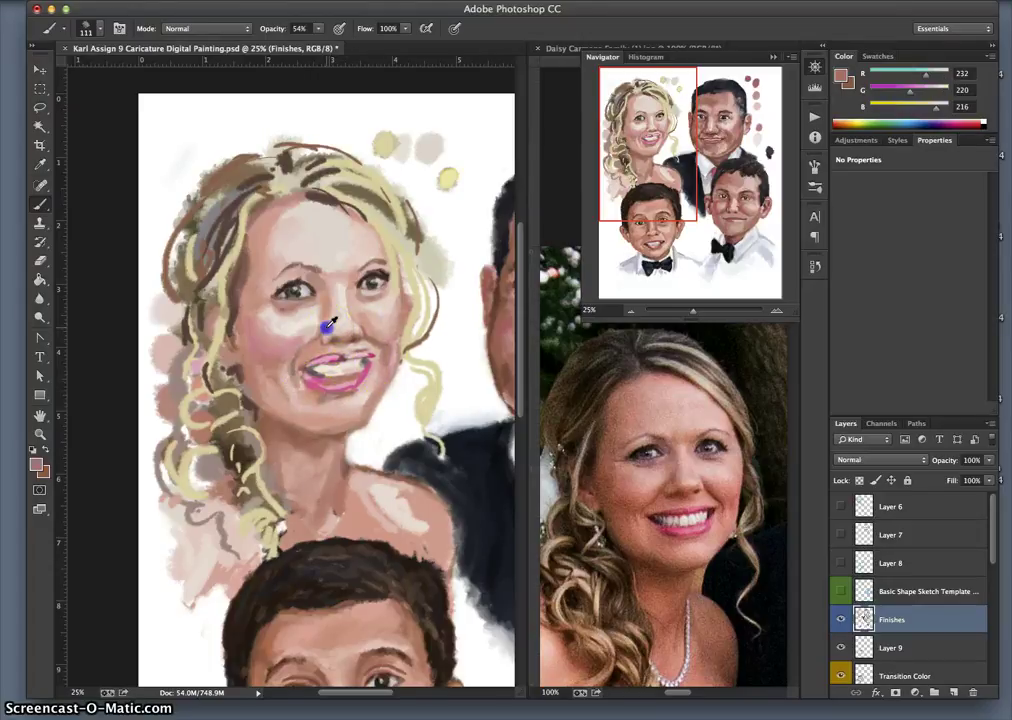
left_click(327, 325, "alt")
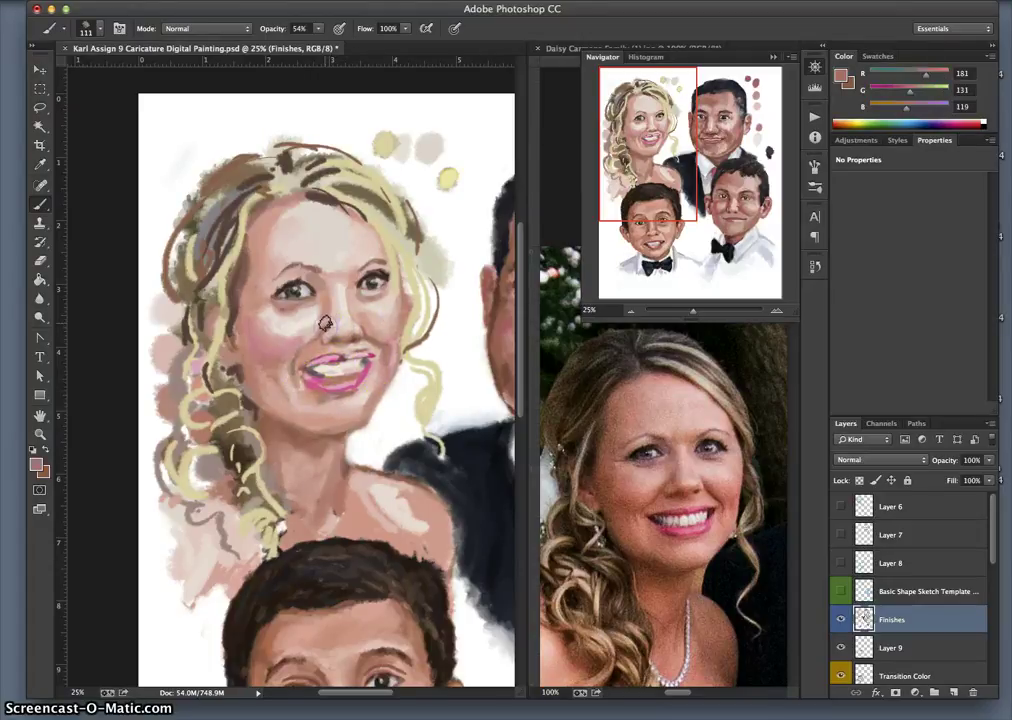
left_click(500, 300, "alt")
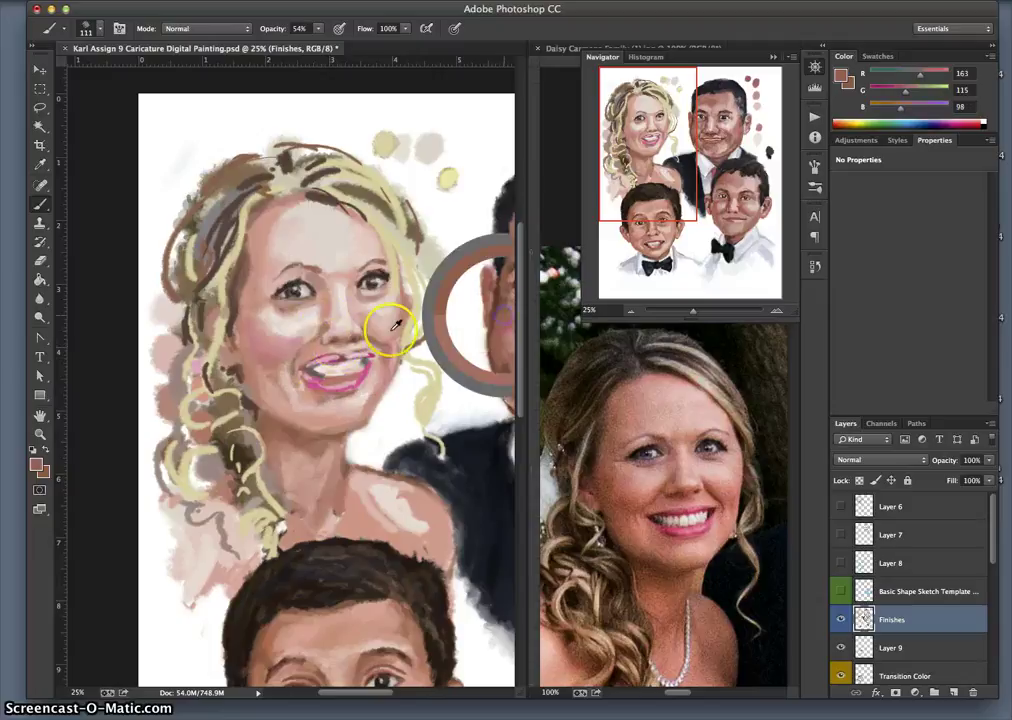
left_click(327, 322, "alt")
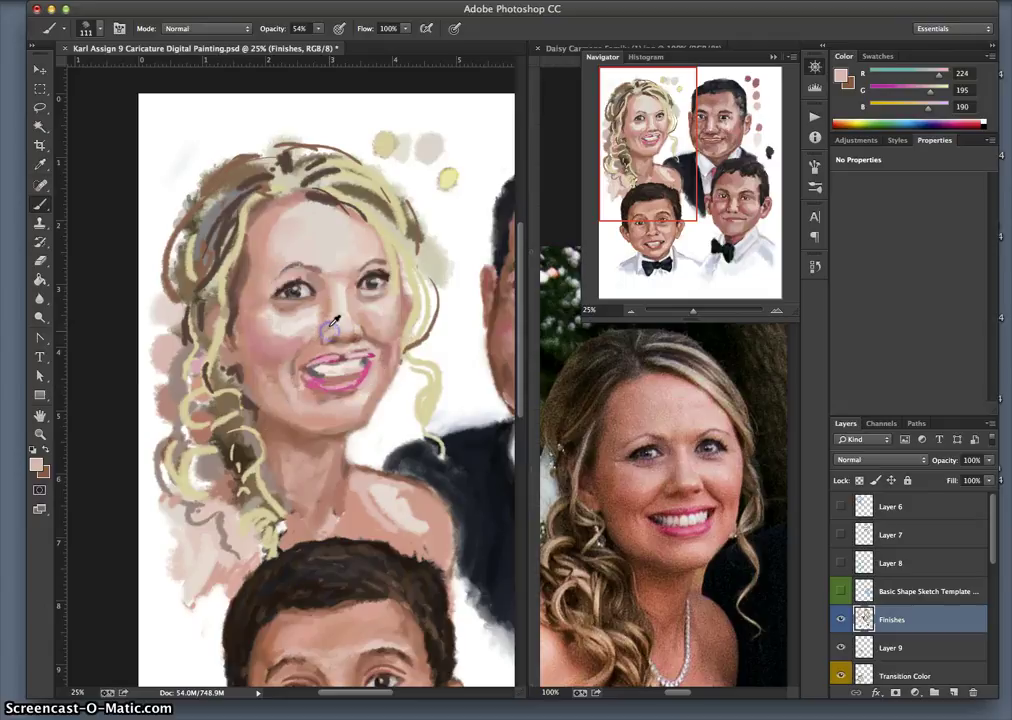
Blend sampled light pink and peach tones along the side of the woman's nose and into her adjoining cheek
left_click_drag(317, 342, 302, 382)
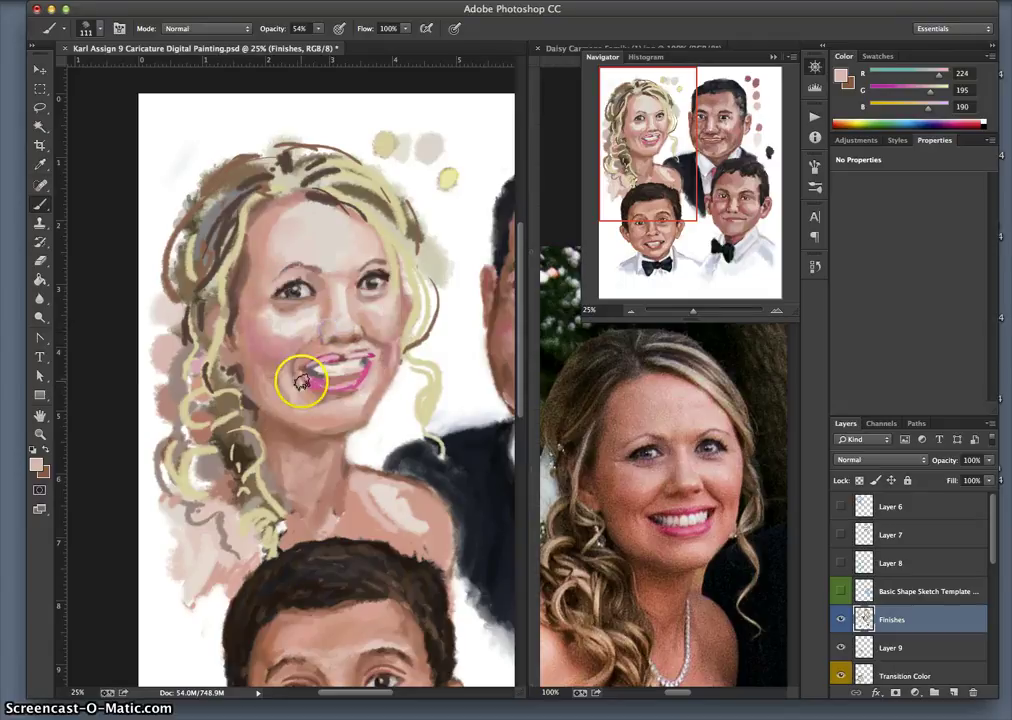
left_click_drag(361, 291, 343, 283)
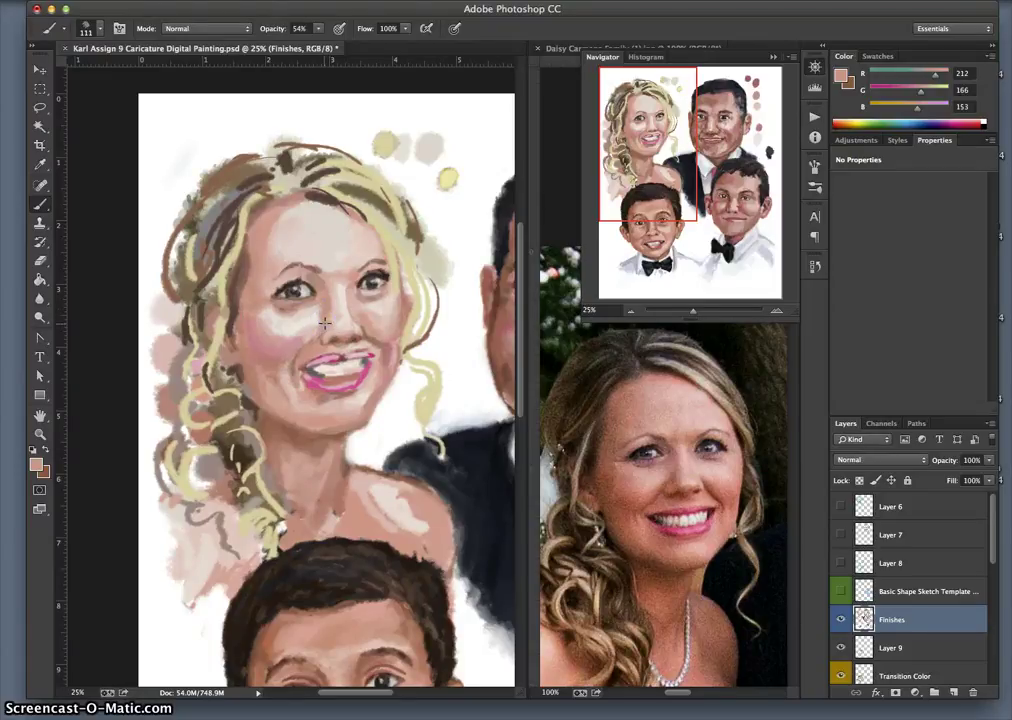
mouse_move(327, 322)
left_mouse_down()
mouse_move(325, 312)
mouse_move(316, 339)
mouse_move(311, 332)
mouse_move(302, 344)
left_mouse_up()
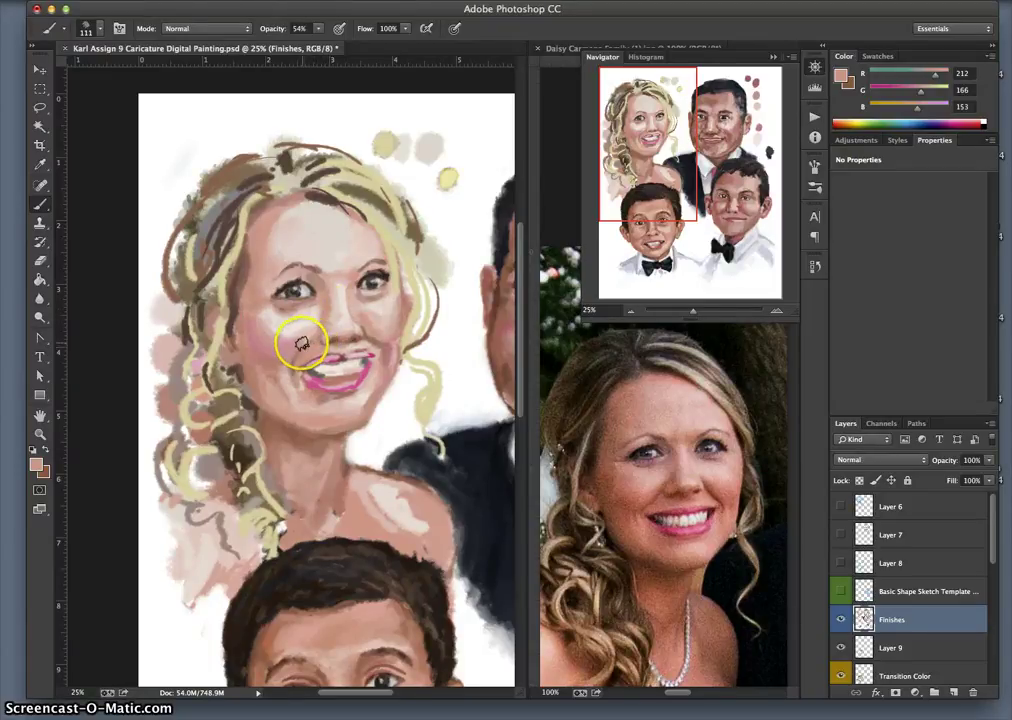
left_click(300, 345, "alt")
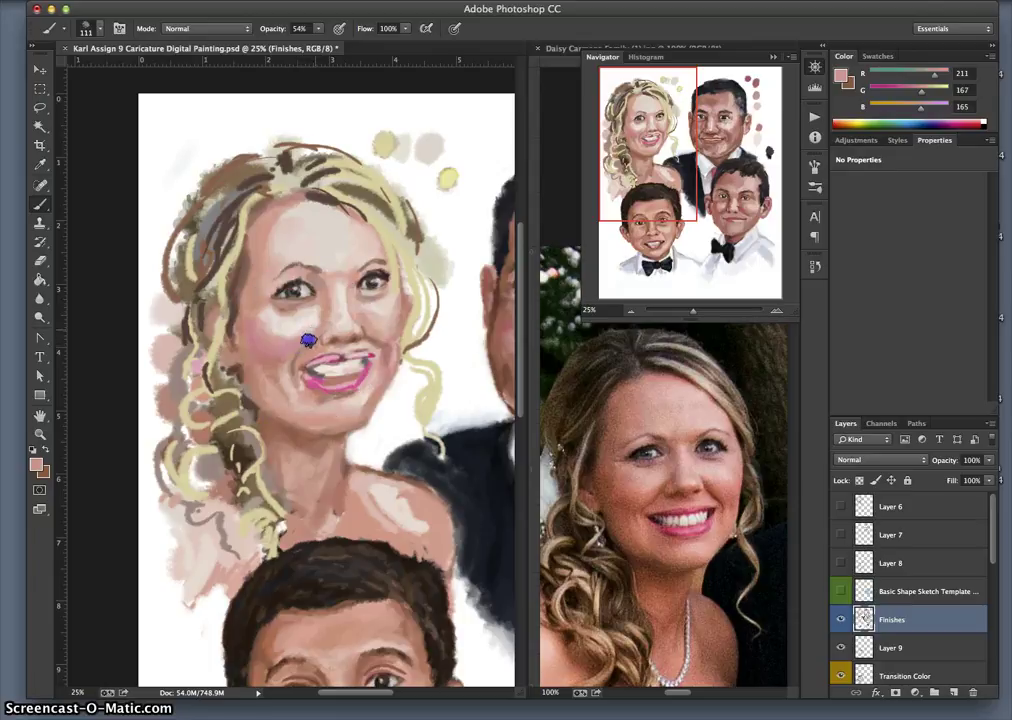
mouse_move(315, 345)
left_mouse_down()
mouse_move(351, 309)
mouse_move(411, 322)
mouse_move(320, 432)
mouse_move(320, 402)
mouse_move(297, 444)
mouse_move(366, 409)
mouse_move(347, 410)
mouse_move(336, 352)
mouse_move(337, 317)
mouse_move(358, 303)
mouse_move(328, 339)
left_mouse_up()
Soften the outer edge of the woman's nostril with midtones sampled from the skin around it
left_click(314, 348, "alt")
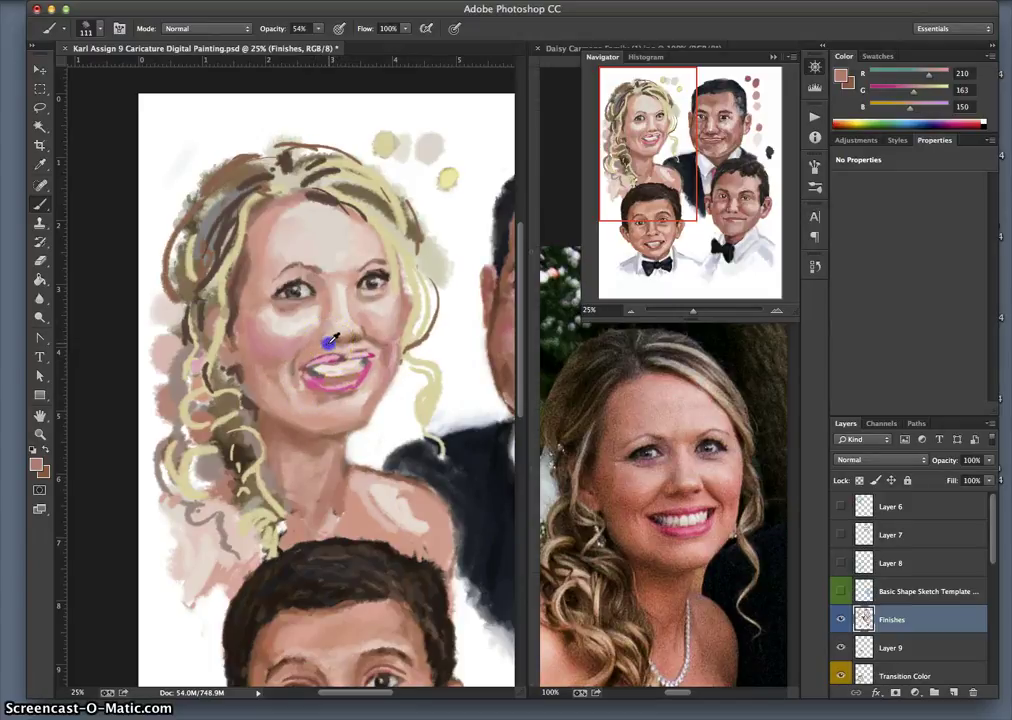
left_click(322, 336, "alt")
left_click(325, 342)
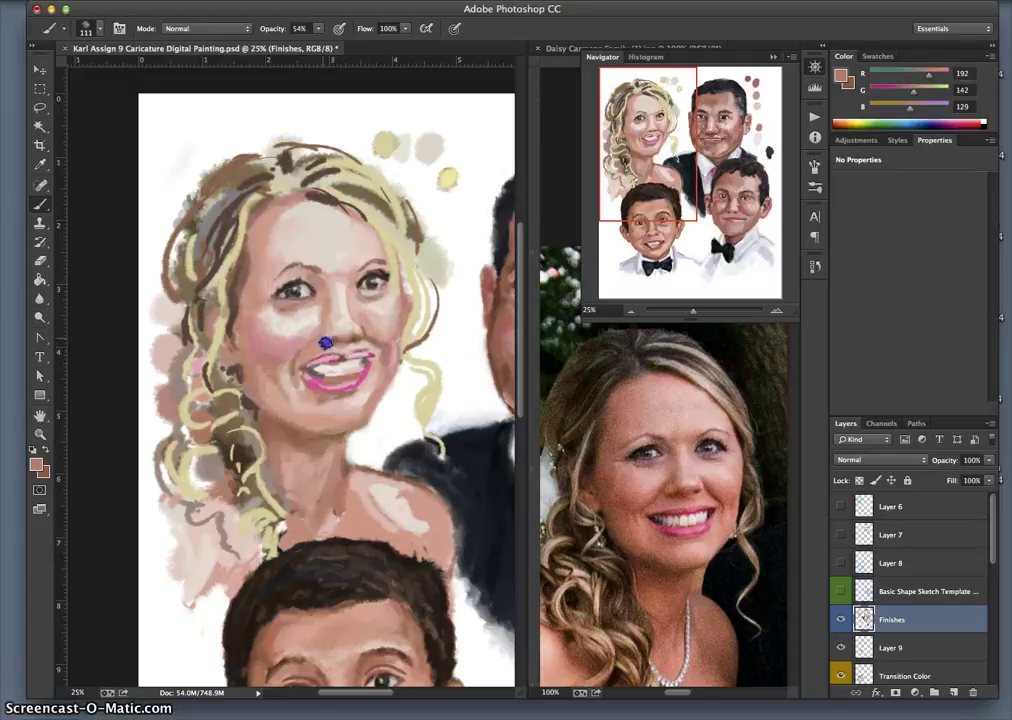
left_click(323, 341, "alt")
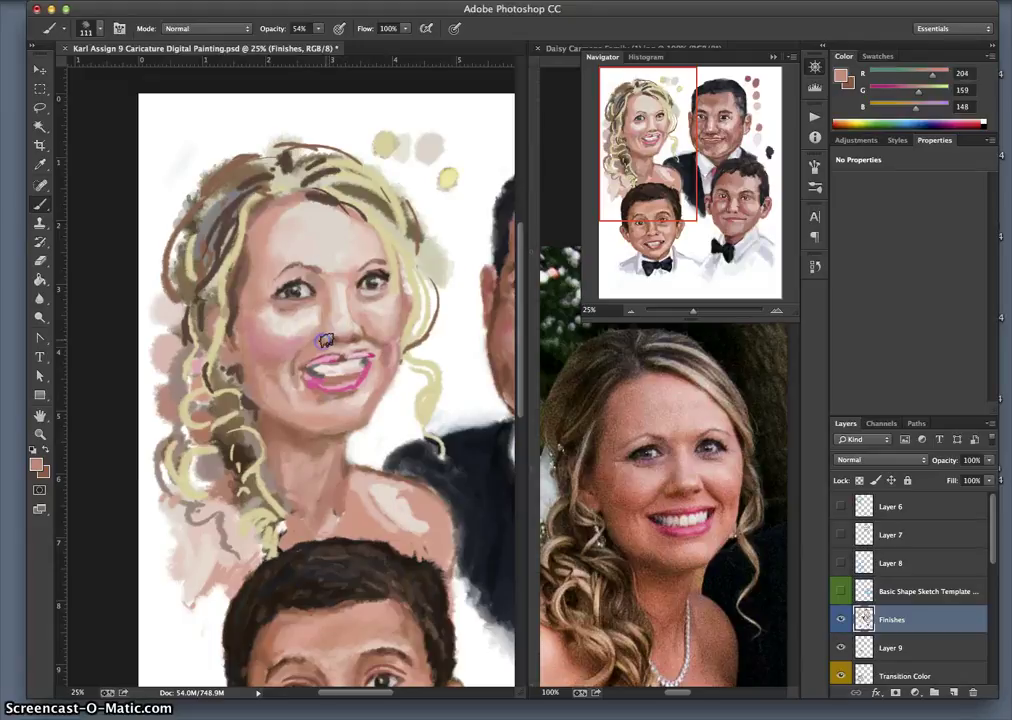
left_click(323, 340, "alt")
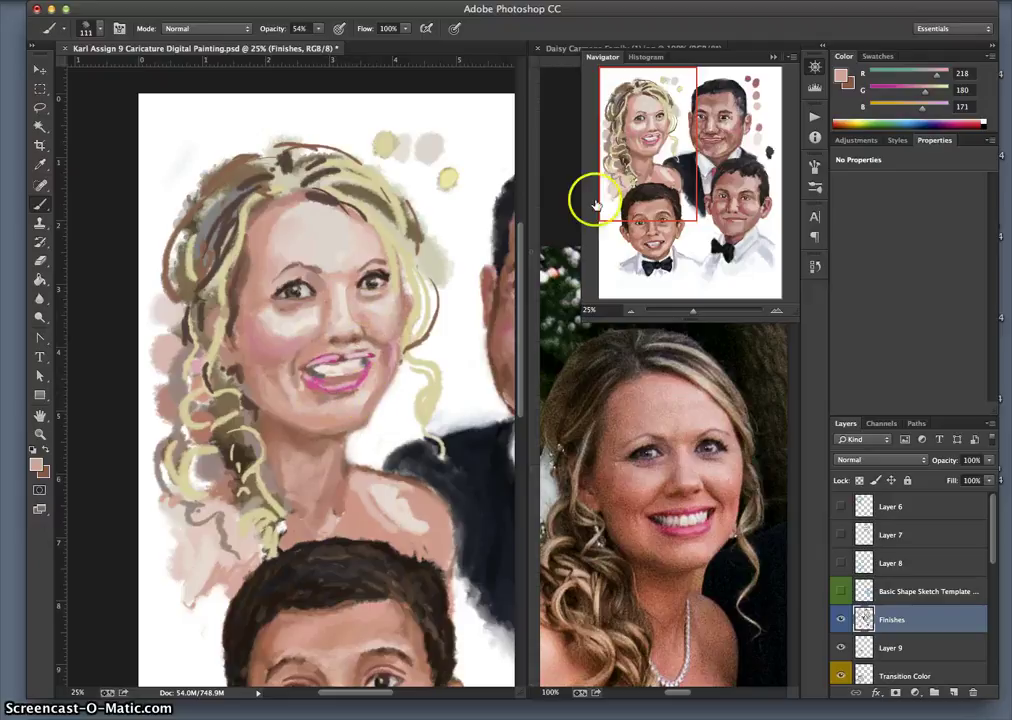
Brighten the woman's nose tip with a sampled pale highlight and blend a rosy midtone toward her cheek
left_click(341, 331, "alt")
mouse_move(332, 321)
left_mouse_down()
mouse_move(330, 352)
mouse_move(334, 332)
mouse_move(350, 324)
left_mouse_up()
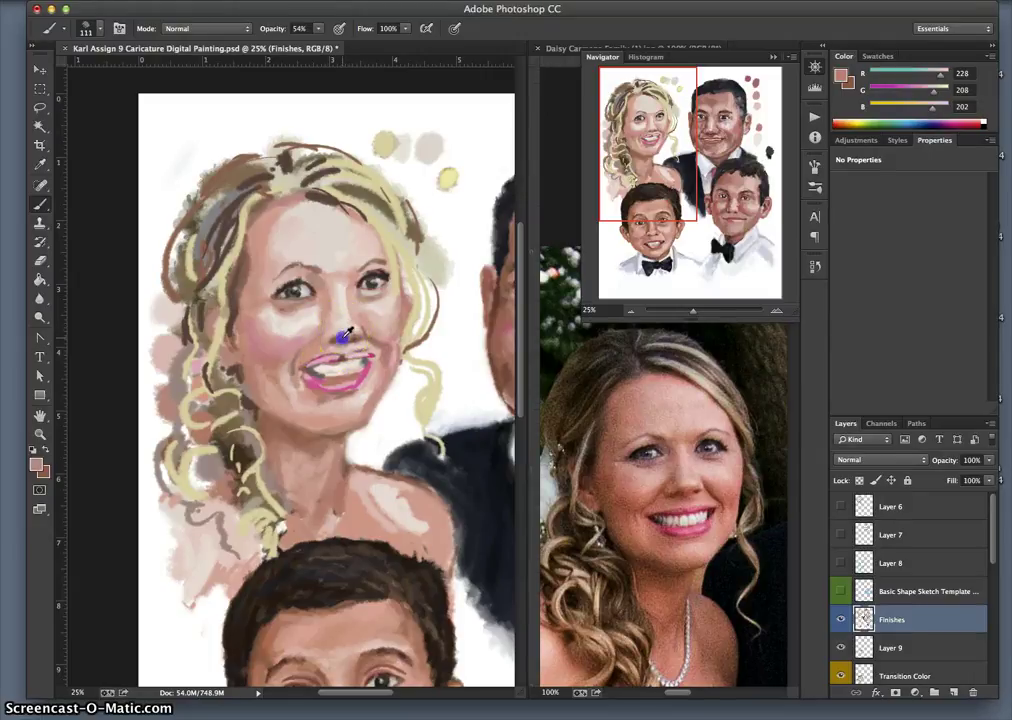
left_click(331, 320, "alt")
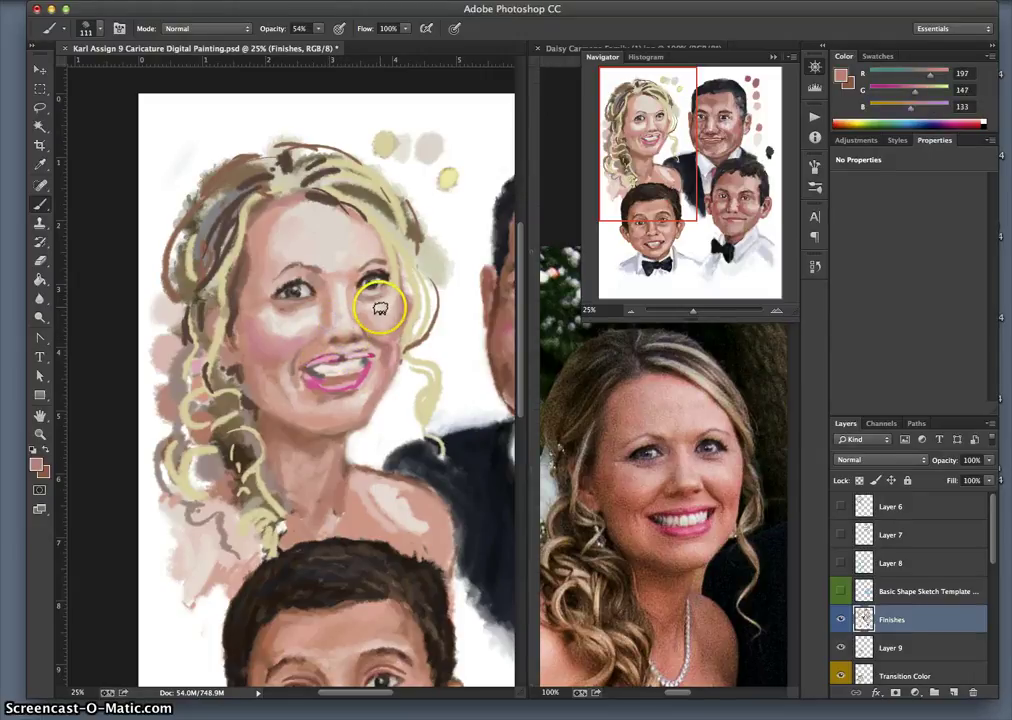
mouse_move(380, 307)
left_mouse_down()
mouse_move(371, 326)
mouse_move(391, 311)
mouse_move(394, 325)
left_mouse_up()
Rework the skin above the woman's upper lip and on her chin with sampled light skin tones
mouse_move(319, 429)
left_mouse_down()
mouse_move(343, 382)
mouse_move(321, 424)
mouse_move(317, 386)
mouse_move(334, 385)
mouse_move(328, 418)
left_mouse_up()
mouse_move(408, 430)
left_mouse_down()
mouse_move(323, 375)
mouse_move(345, 365)
mouse_move(321, 359)
mouse_move(350, 362)
mouse_move(348, 346)
mouse_move(312, 360)
mouse_move(370, 366)
mouse_move(335, 383)
mouse_move(371, 371)
mouse_move(360, 362)
mouse_move(369, 358)
mouse_move(351, 361)
mouse_move(374, 353)
mouse_move(342, 357)
left_mouse_up()
left_click(343, 350, "alt")
left_click(340, 349, "alt")
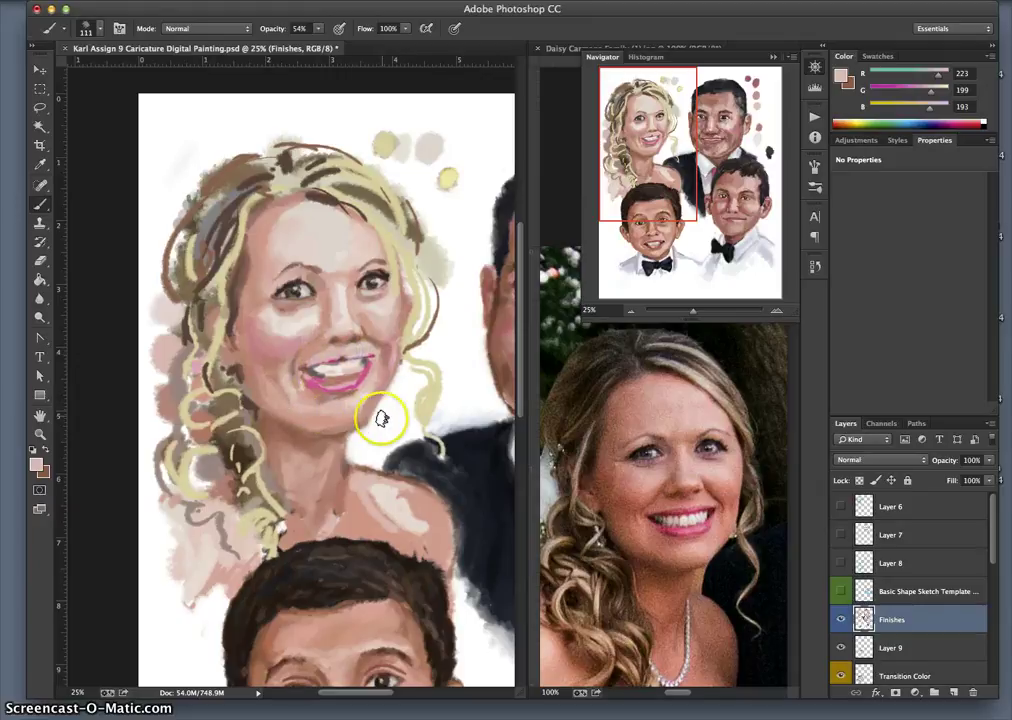
mouse_move(380, 416)
left_mouse_down()
mouse_move(384, 355)
mouse_move(341, 412)
mouse_move(339, 395)
mouse_move(330, 398)
mouse_move(321, 422)
mouse_move(355, 405)
left_mouse_up()
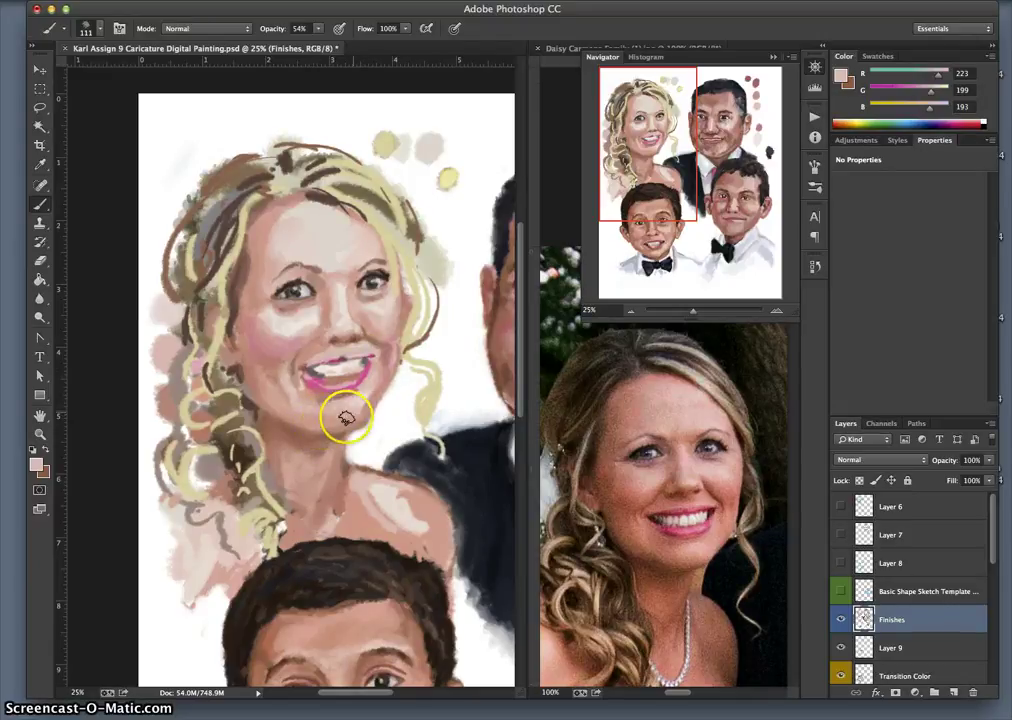
Repaint the woman's upper lip from corner to corner with sampled mauve and muted pink
left_click(339, 355, "alt")
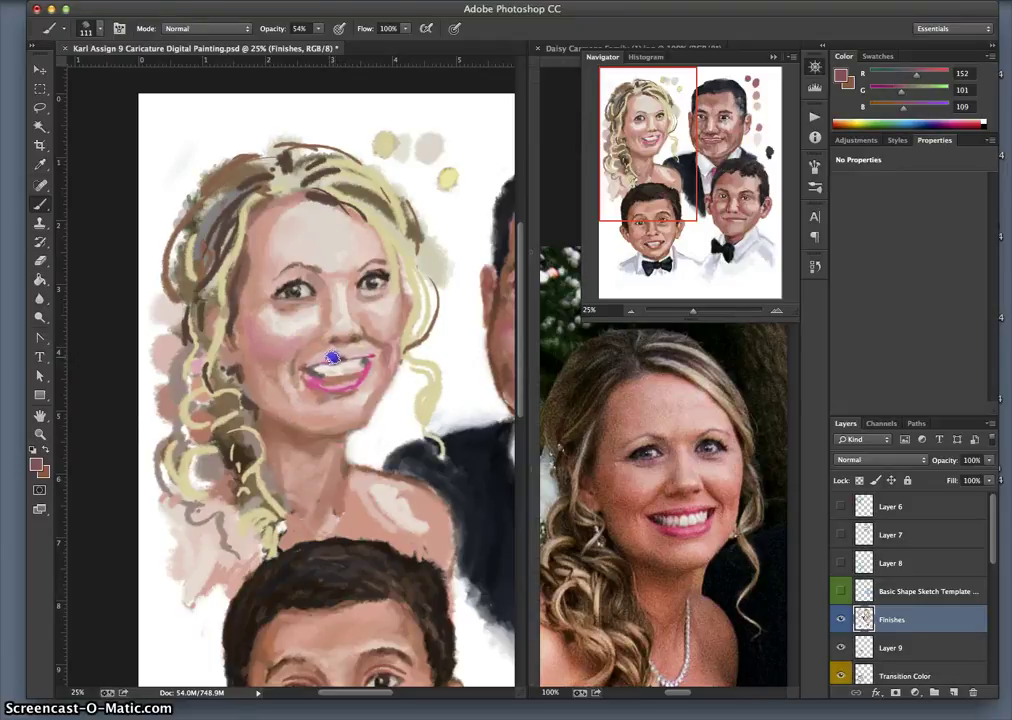
left_click_drag(315, 370, 338, 361)
left_click(339, 360, "alt")
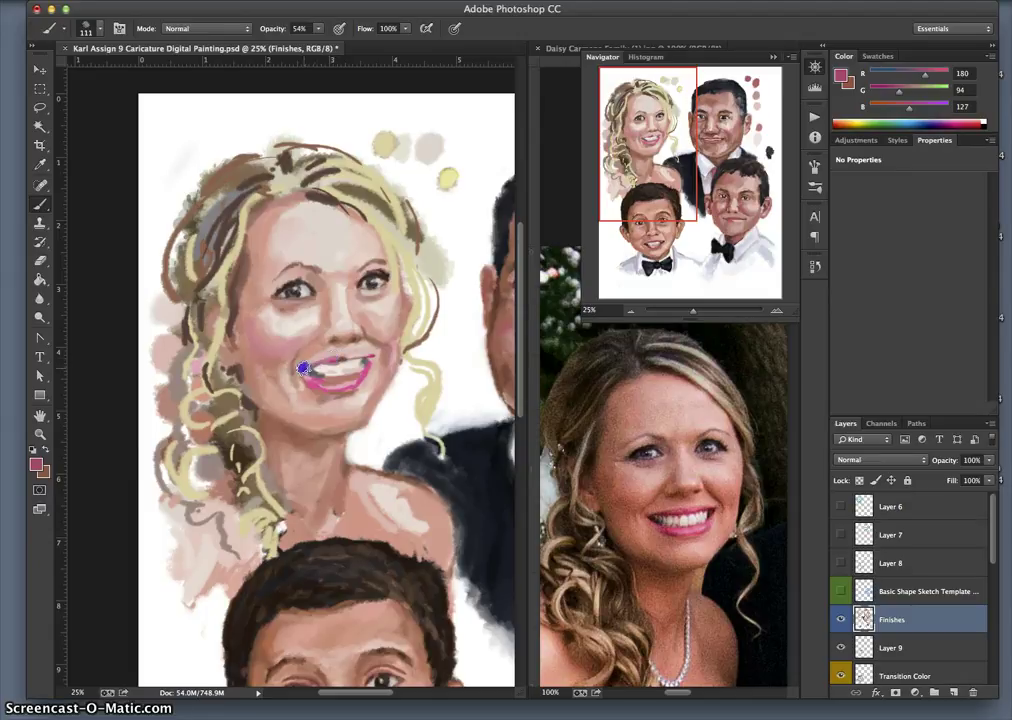
mouse_move(331, 360)
left_mouse_down()
mouse_move(361, 352)
mouse_move(294, 415)
mouse_move(326, 368)
mouse_move(310, 364)
left_mouse_up()
mouse_move(334, 390)
left_mouse_down()
mouse_move(359, 388)
mouse_move(367, 357)
mouse_move(346, 357)
left_mouse_up()
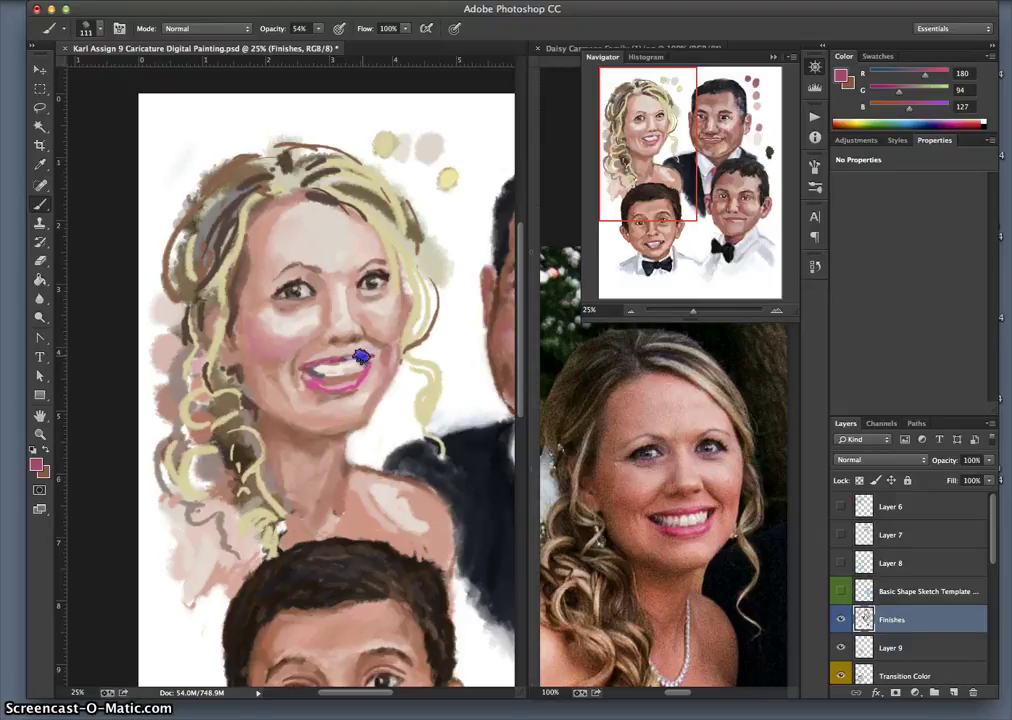
mouse_move(318, 368)
left_mouse_down()
mouse_move(305, 391)
mouse_move(339, 377)
mouse_move(312, 400)
mouse_move(340, 383)
mouse_move(343, 359)
mouse_move(364, 355)
mouse_move(307, 372)
mouse_move(330, 368)
mouse_move(321, 364)
left_mouse_up()
Touch up the woman's upper lip with a sampled darker pink and her upper teeth with a sampled off-white
left_click(343, 358, "alt")
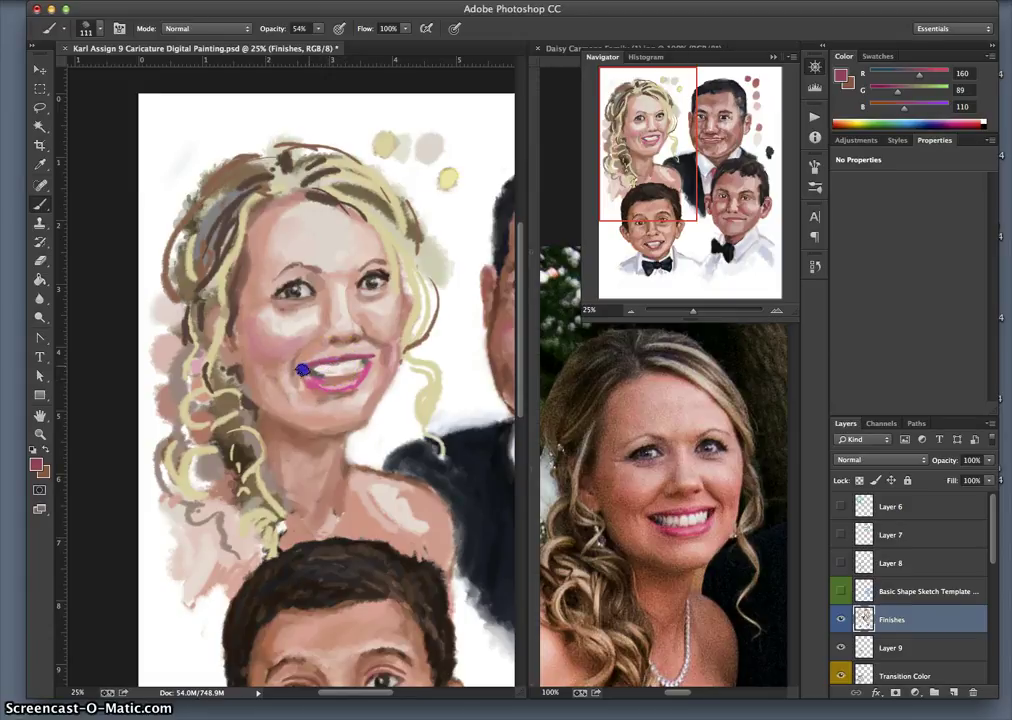
left_click(315, 367, "alt")
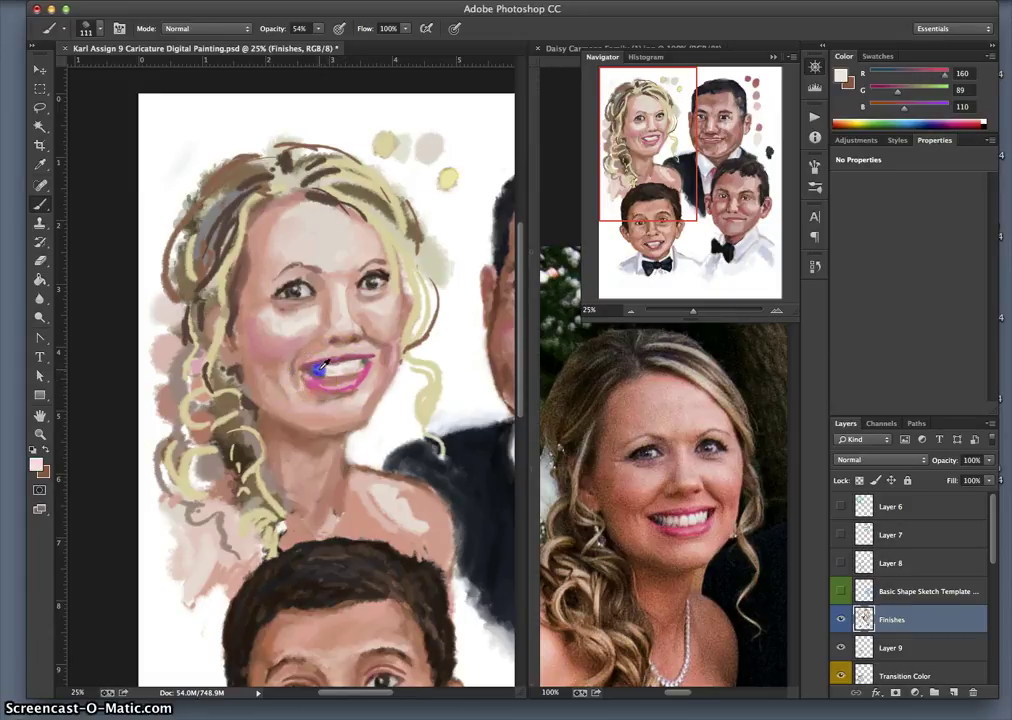
left_click(310, 368)
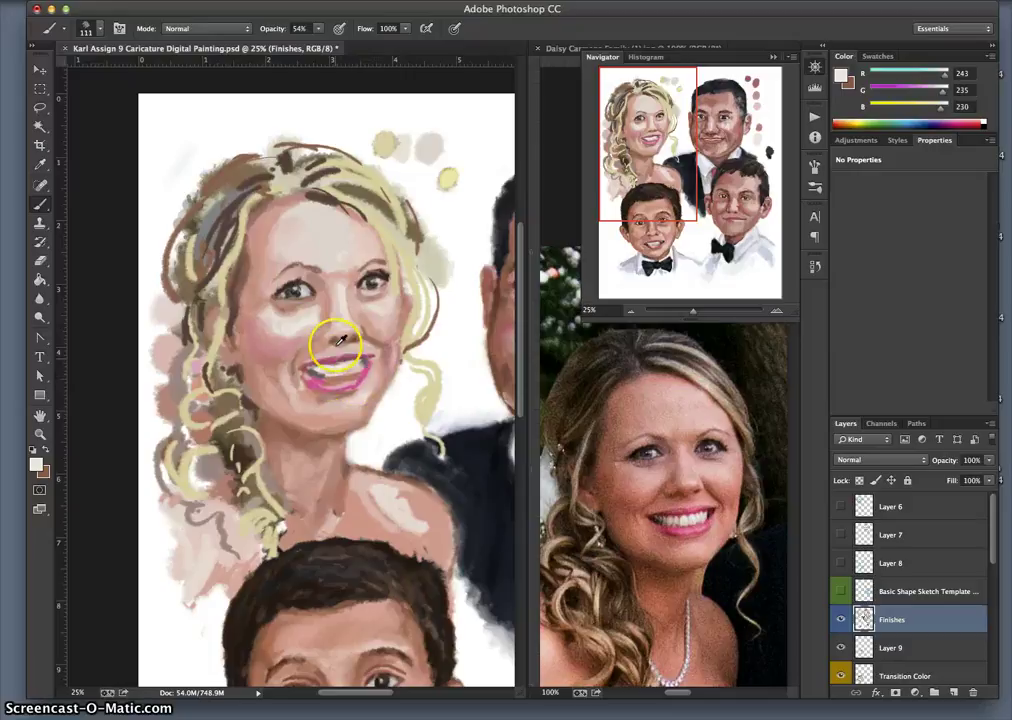
Shade the inner corner of the woman's mouth with dark grey sampled from her eye, and strengthen her lips with sampled pinks
left_click(289, 293, "alt")
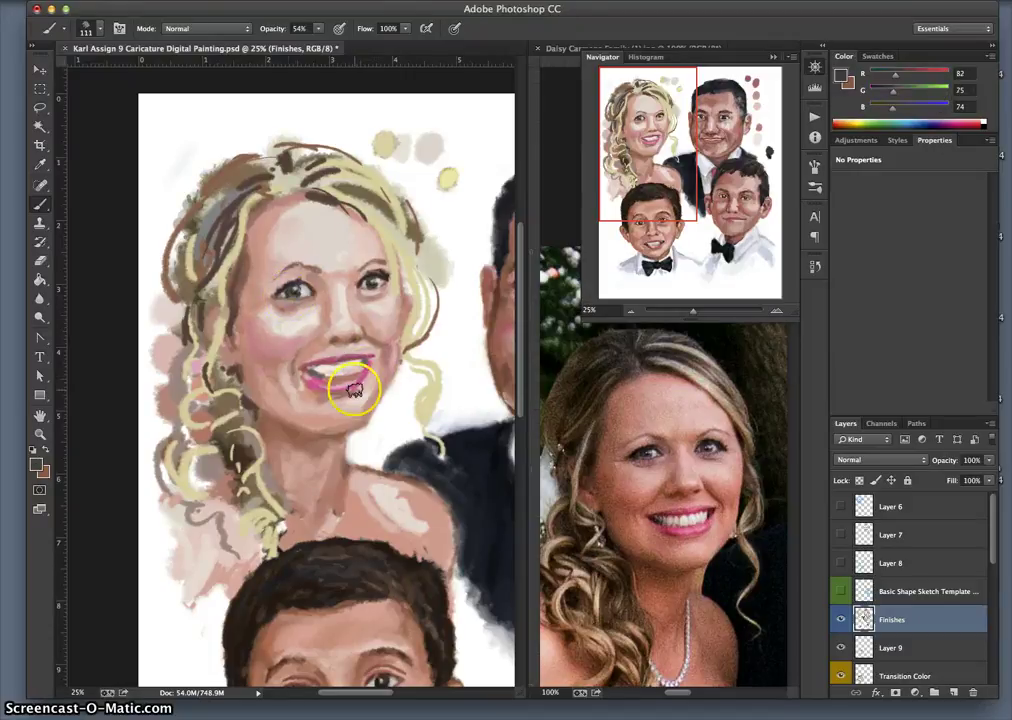
left_click_drag(362, 363, 363, 364)
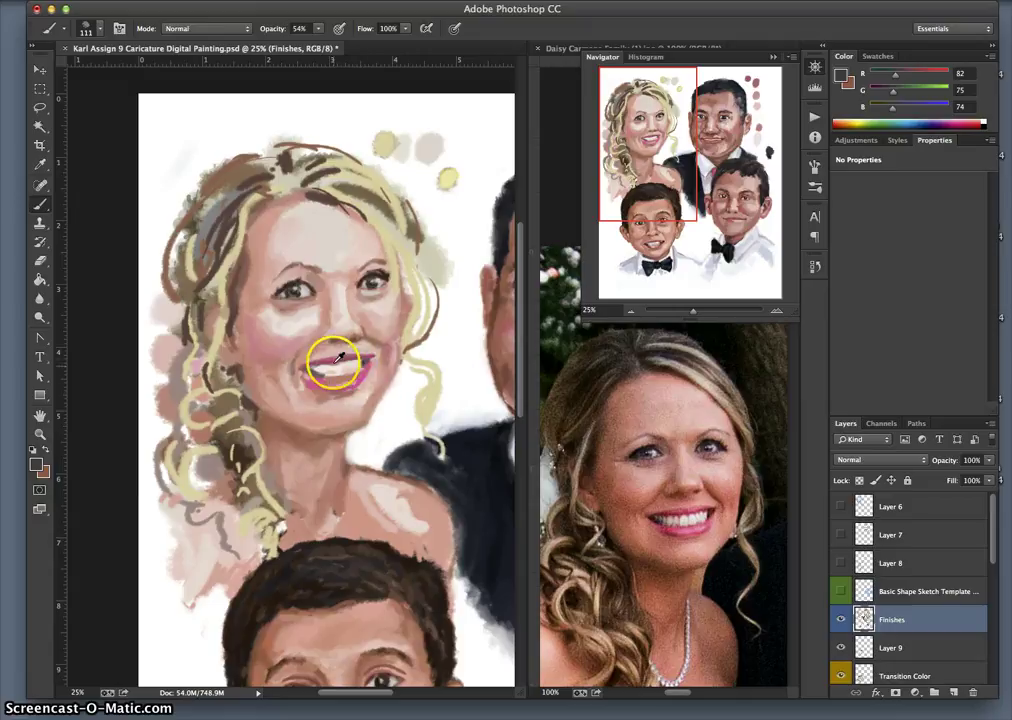
left_click(341, 357, "alt")
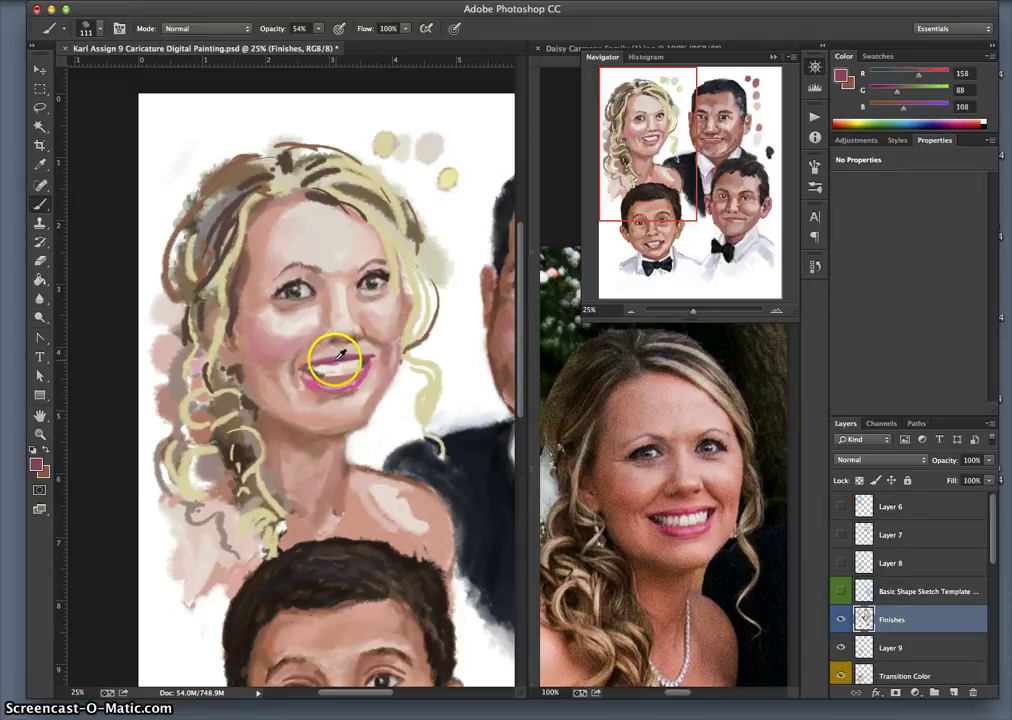
left_click(336, 352, "alt")
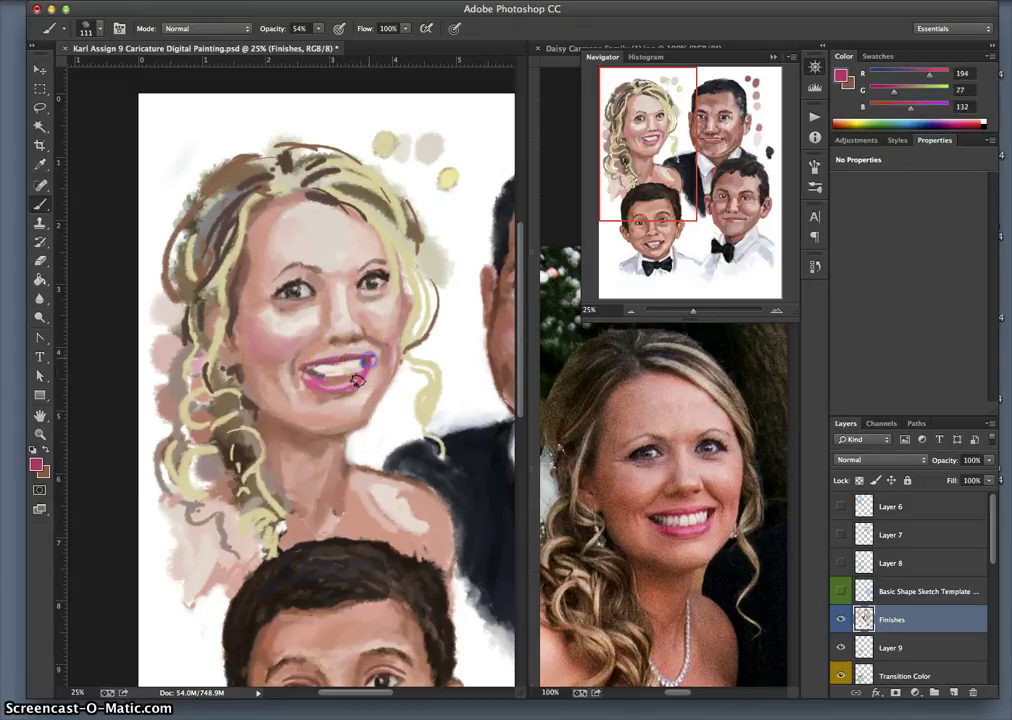
Darken both inner corners of the woman's mouth with a near-black tone sampled from her eye
left_click(378, 268, "alt")
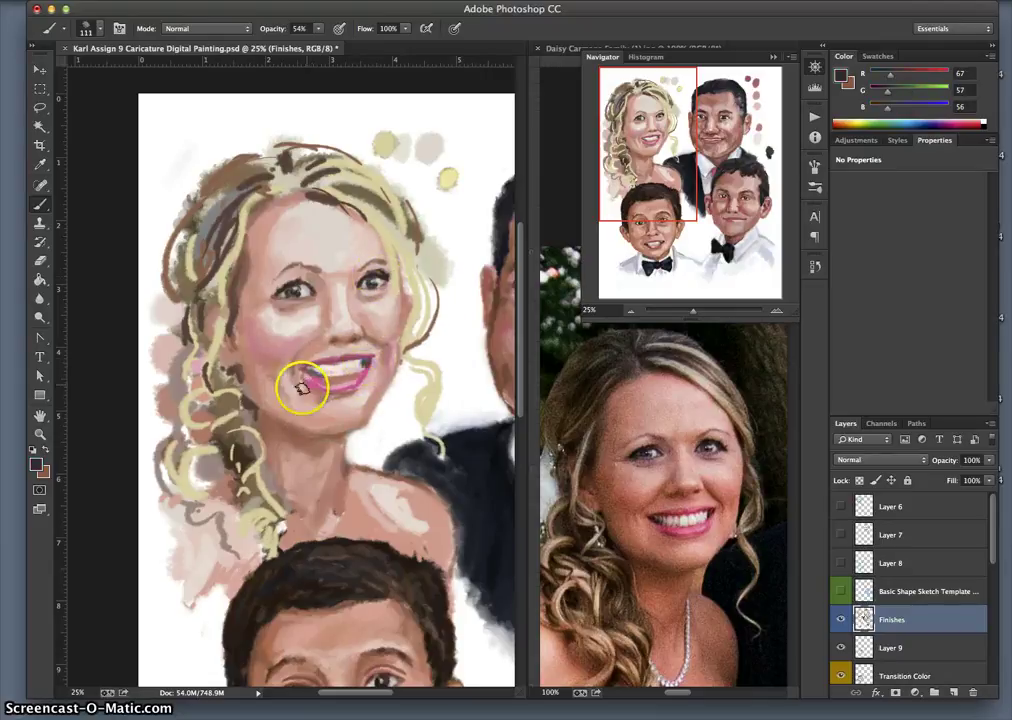
left_click_drag(303, 368, 310, 373)
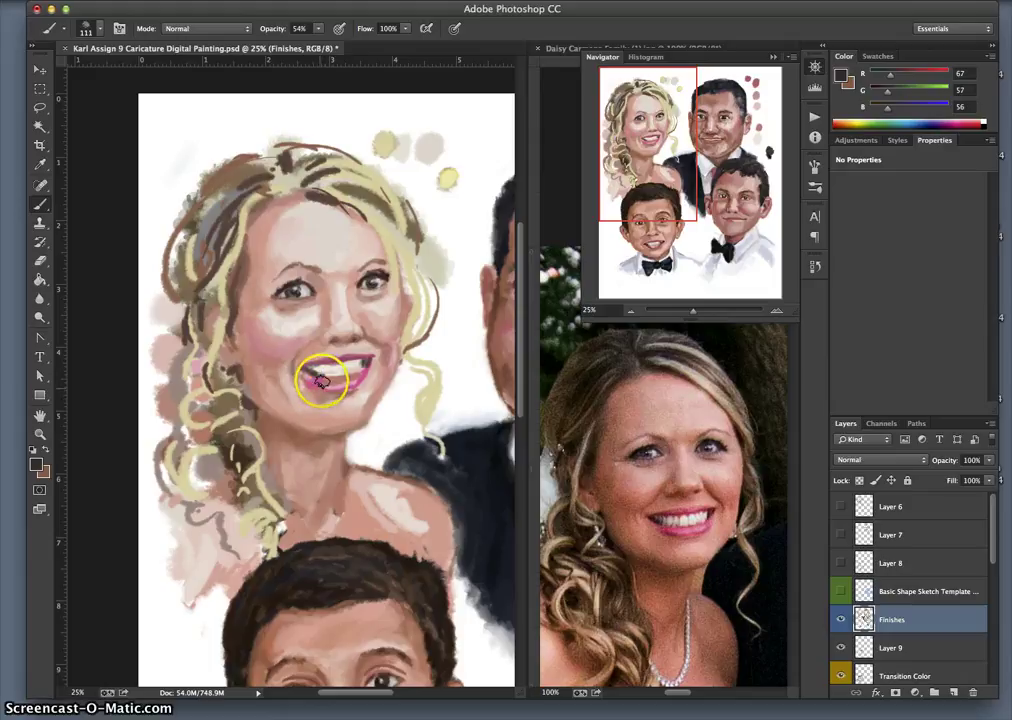
mouse_move(316, 378)
left_mouse_down()
mouse_move(359, 392)
mouse_move(349, 366)
left_mouse_up()
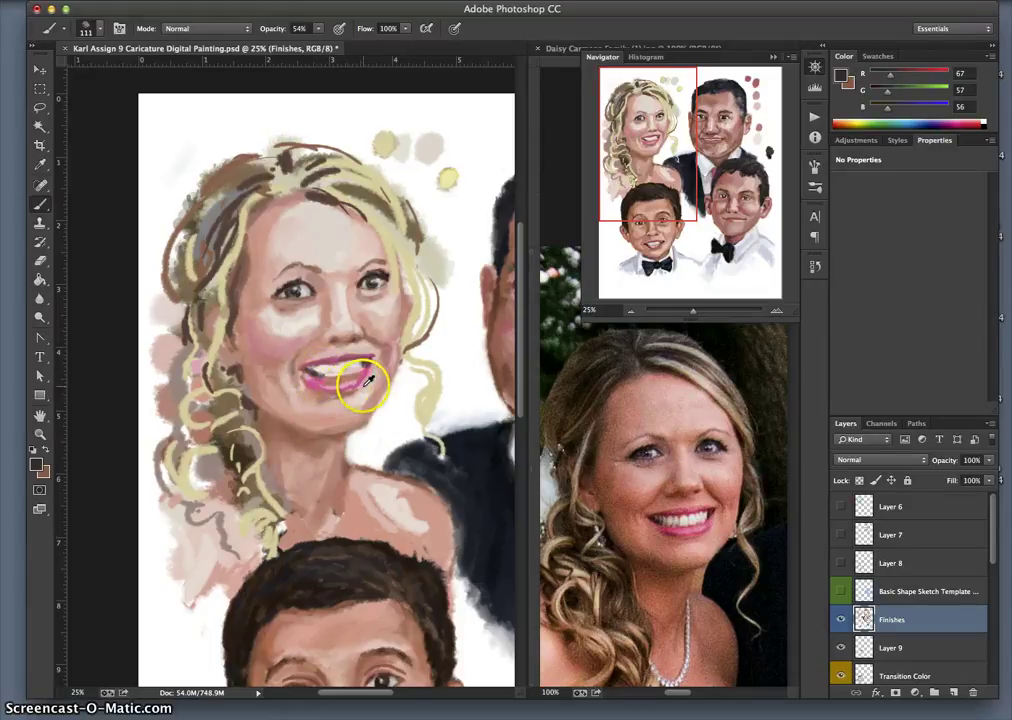
Define the woman's lower lip beneath the teeth with sampled magenta and plum, and retouch the teeth with a sampled pale tone
left_click(336, 357, "alt")
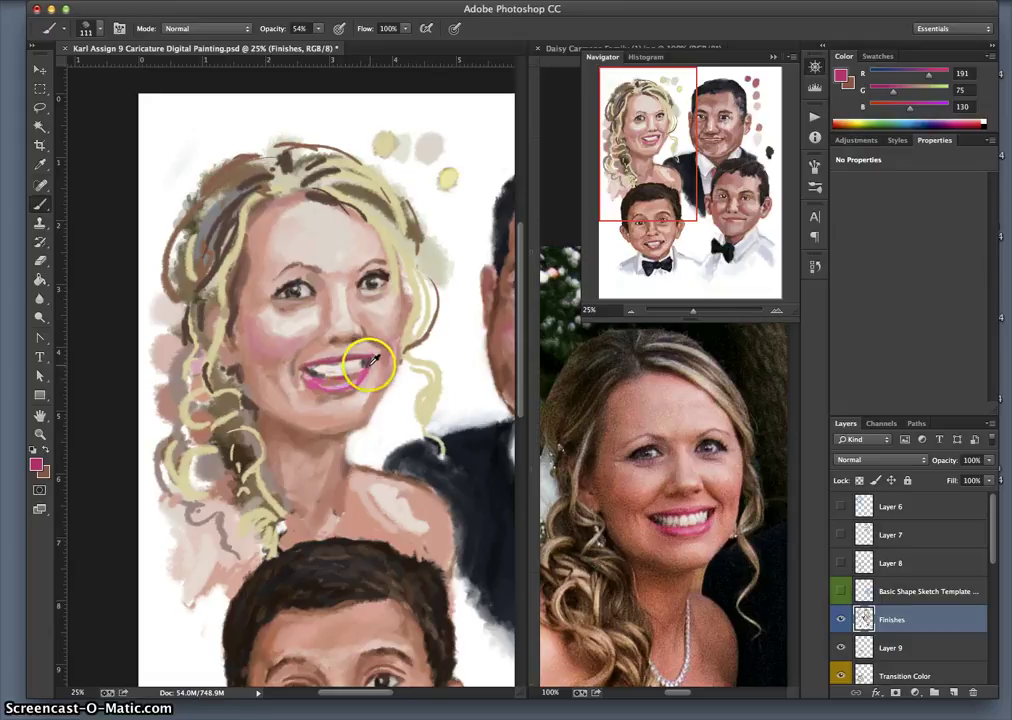
left_click(344, 376, "alt")
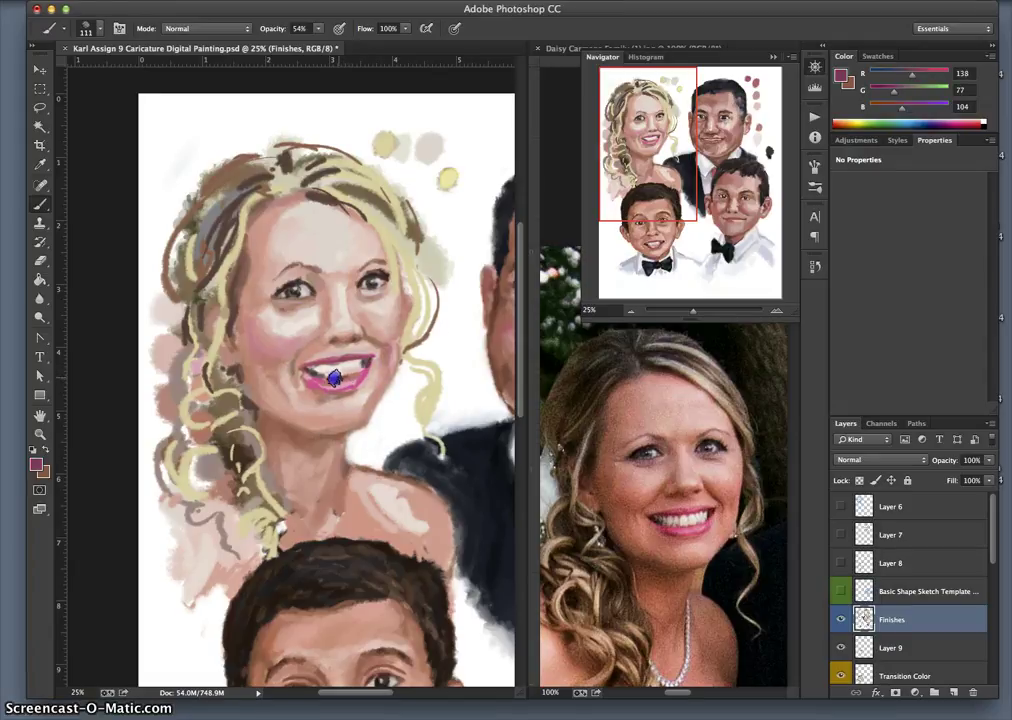
mouse_move(333, 378)
left_mouse_down()
mouse_move(366, 372)
mouse_move(361, 383)
mouse_move(351, 376)
left_mouse_up()
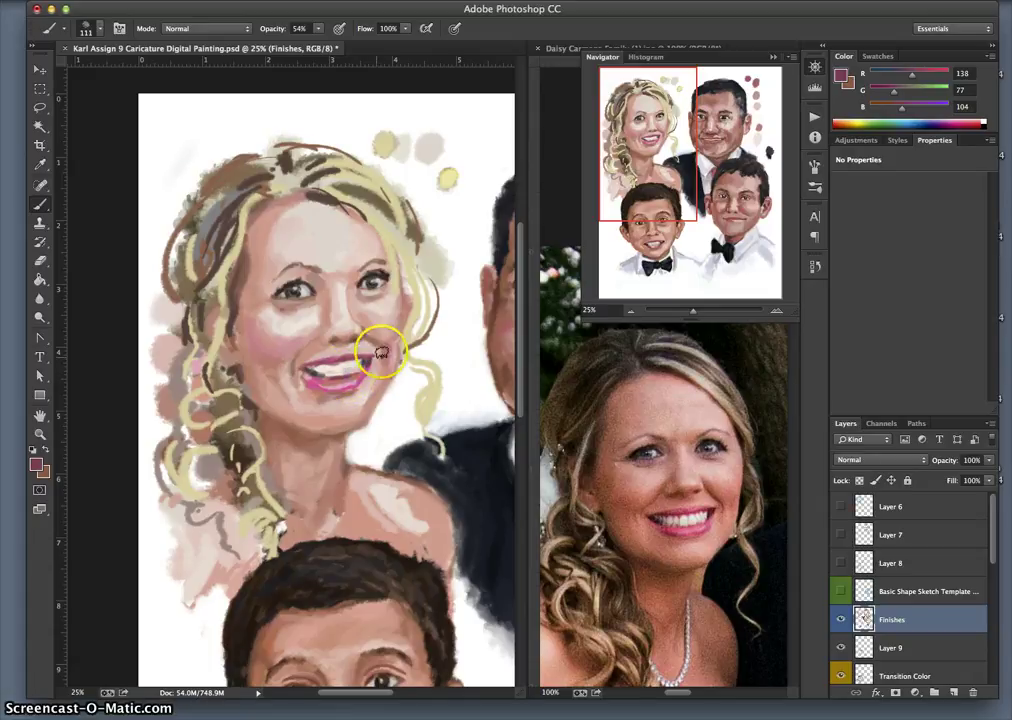
left_click(331, 371, "alt")
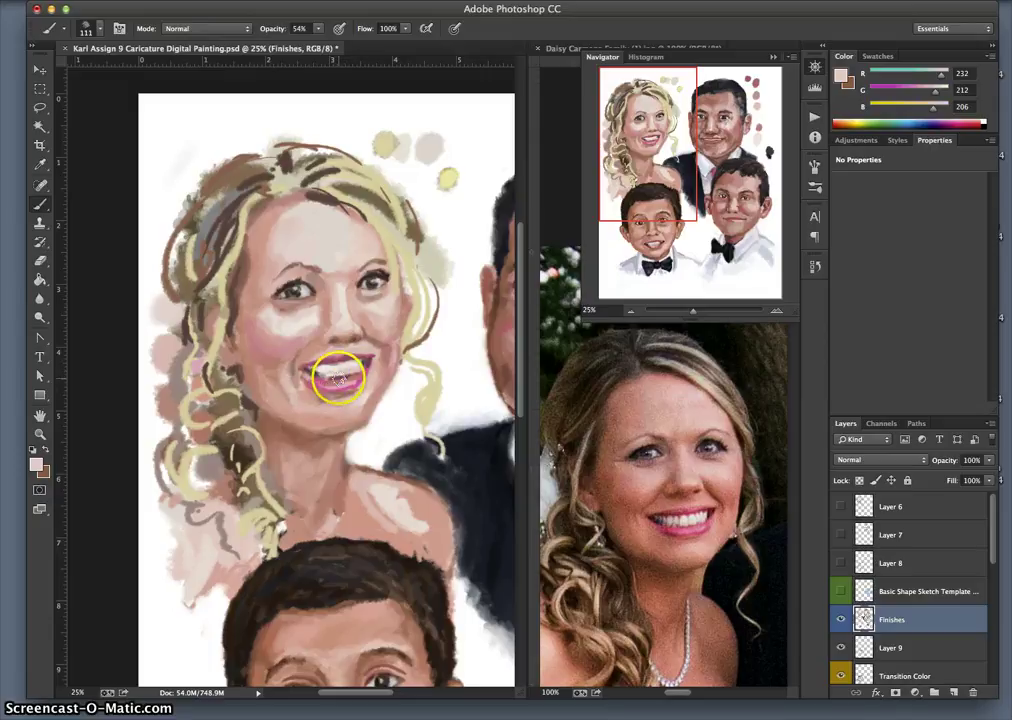
Separate the woman's upper teeth with grey sampled from her mouth corner, and repaint the tooth surfaces with a sampled off-white
left_click_drag(335, 366, 328, 368)
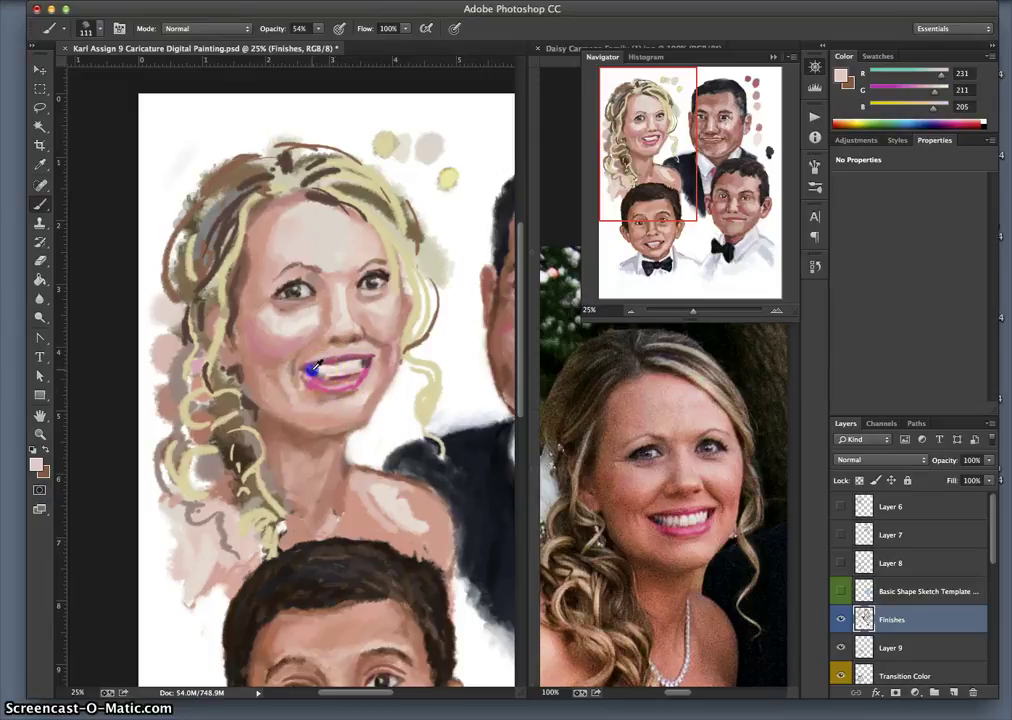
left_click(316, 368, "alt")
mouse_move(312, 366)
left_mouse_down()
mouse_move(325, 366)
mouse_move(337, 393)
mouse_move(343, 361)
mouse_move(332, 368)
mouse_move(358, 360)
mouse_move(345, 367)
left_mouse_up()
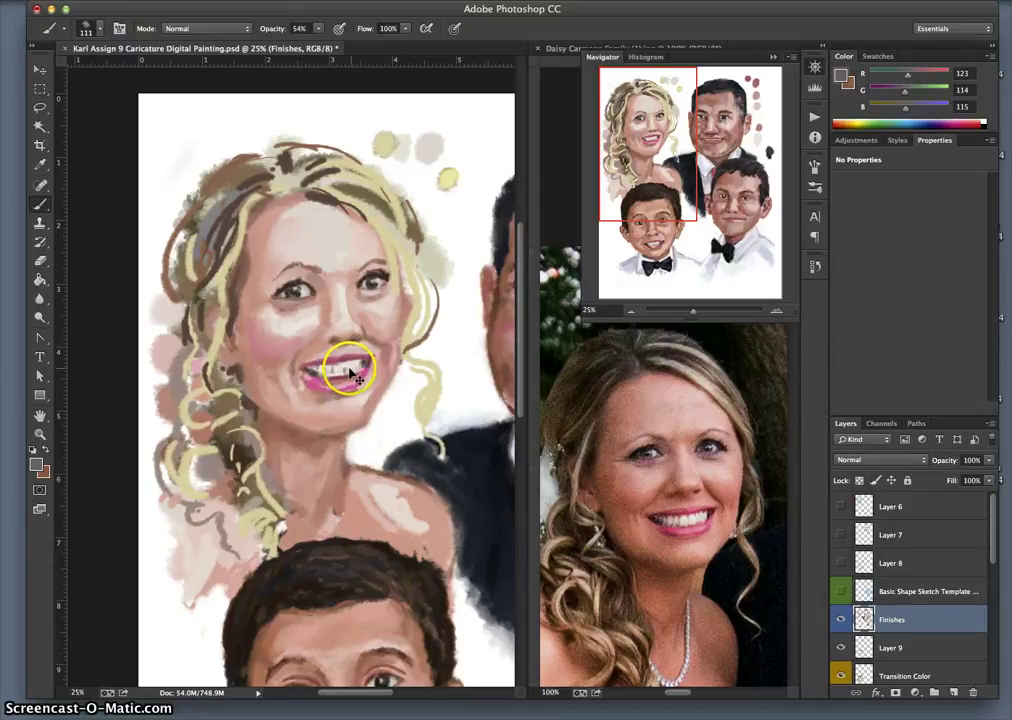
mouse_move(355, 373)
left_mouse_down()
mouse_move(339, 364)
mouse_move(342, 372)
left_mouse_up()
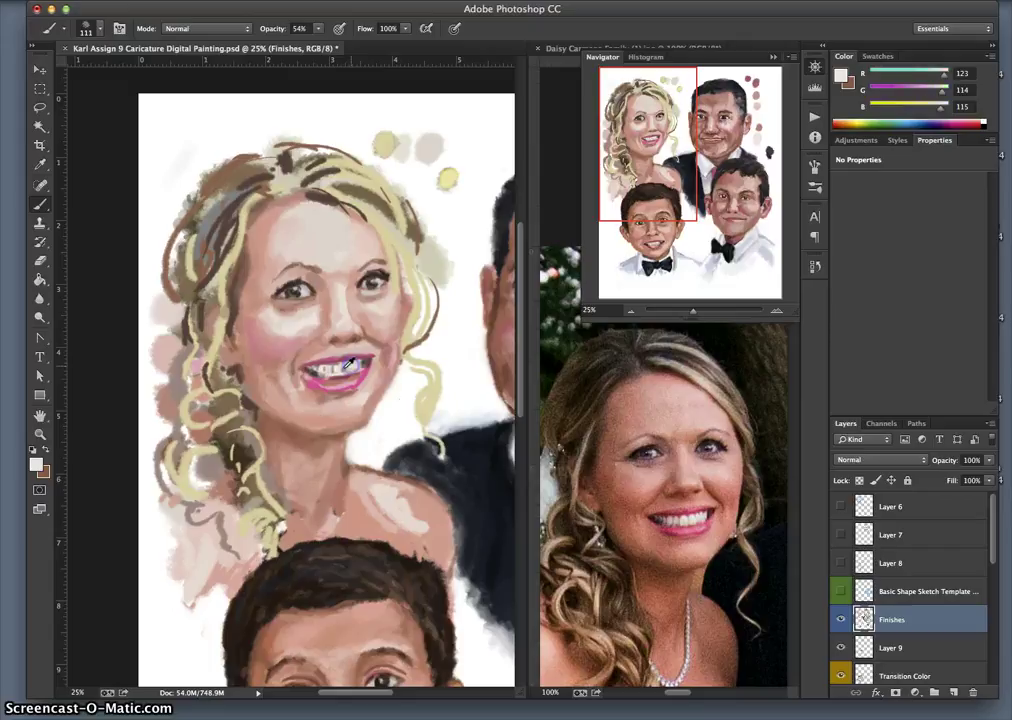
left_click(340, 372, "alt")
left_click_drag(337, 373, 352, 369)
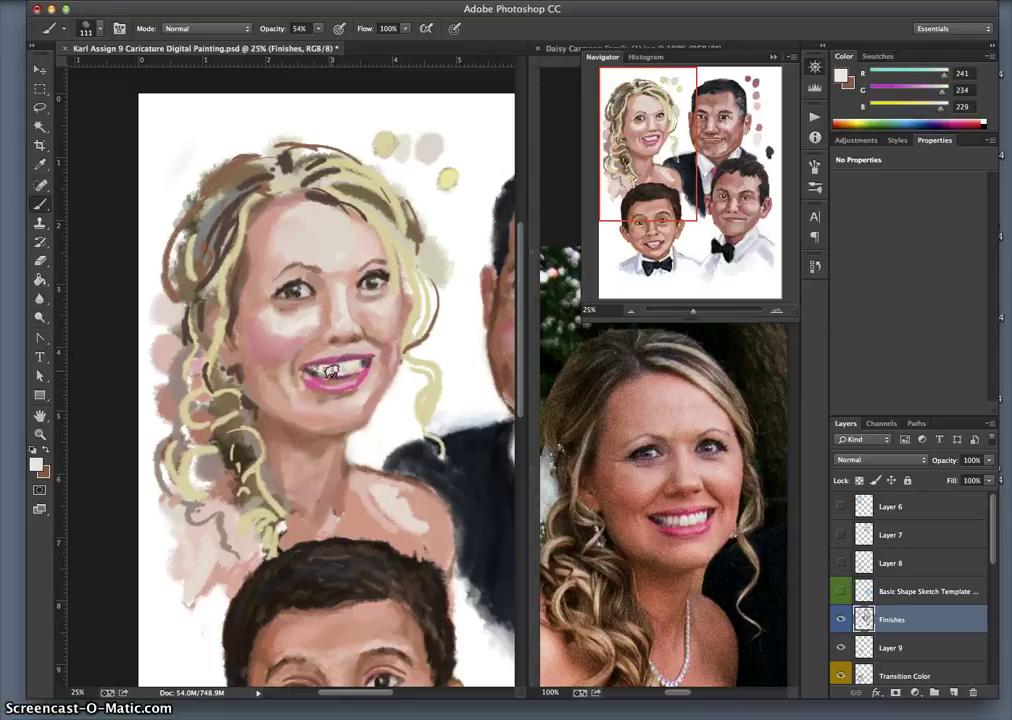
Brighten the woman's upper teeth with pure white sampled from the blank canvas beside her face
left_click(321, 366, "alt")
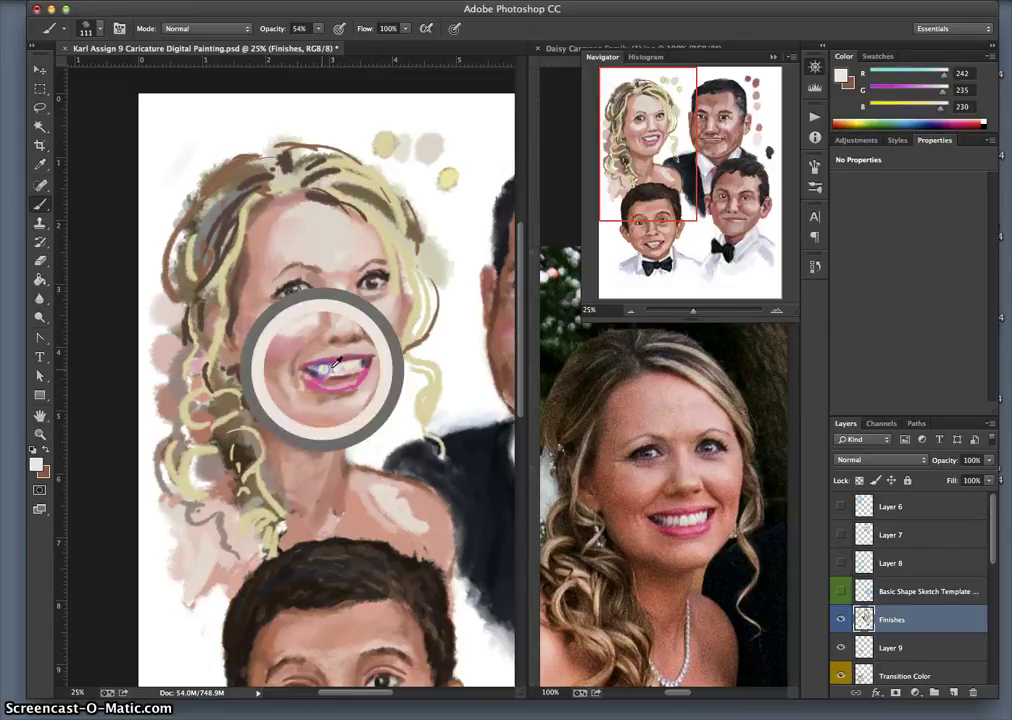
left_click(429, 346, "alt")
mouse_move(324, 369)
left_mouse_down()
mouse_move(294, 413)
mouse_move(403, 366)
mouse_move(352, 369)
left_mouse_up()
left_click_drag(390, 413, 352, 432)
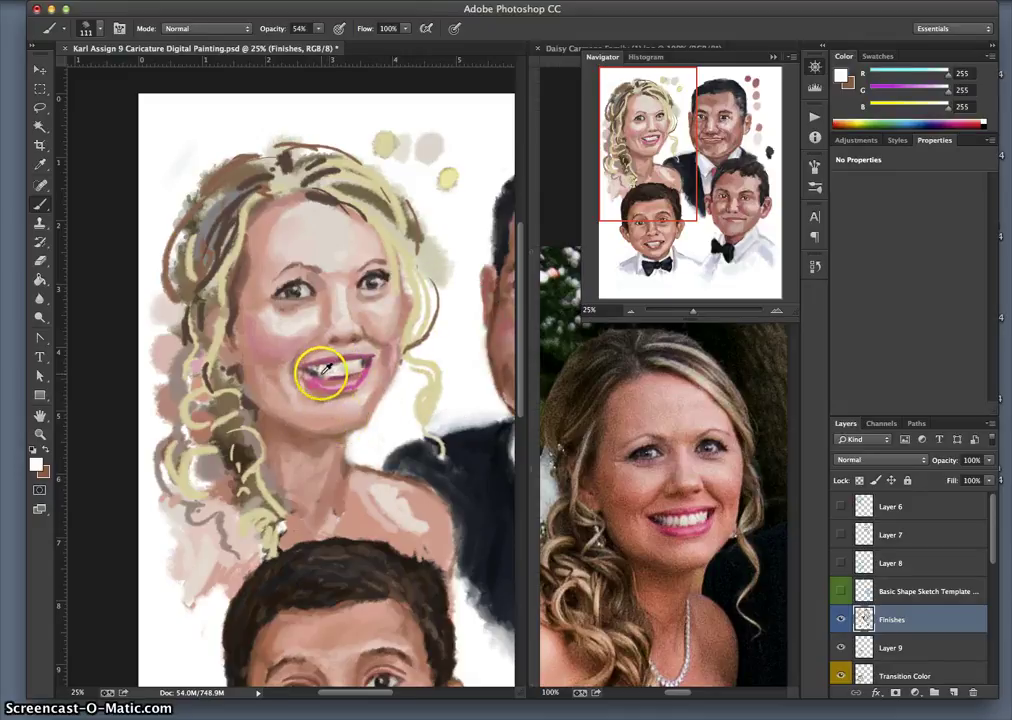
left_click_drag(323, 368, 348, 369)
Shade the lower edges of the woman's teeth with dark grey sampled from the corner of her mouth
left_click(368, 360, "alt")
left_click(316, 374)
left_click(323, 374)
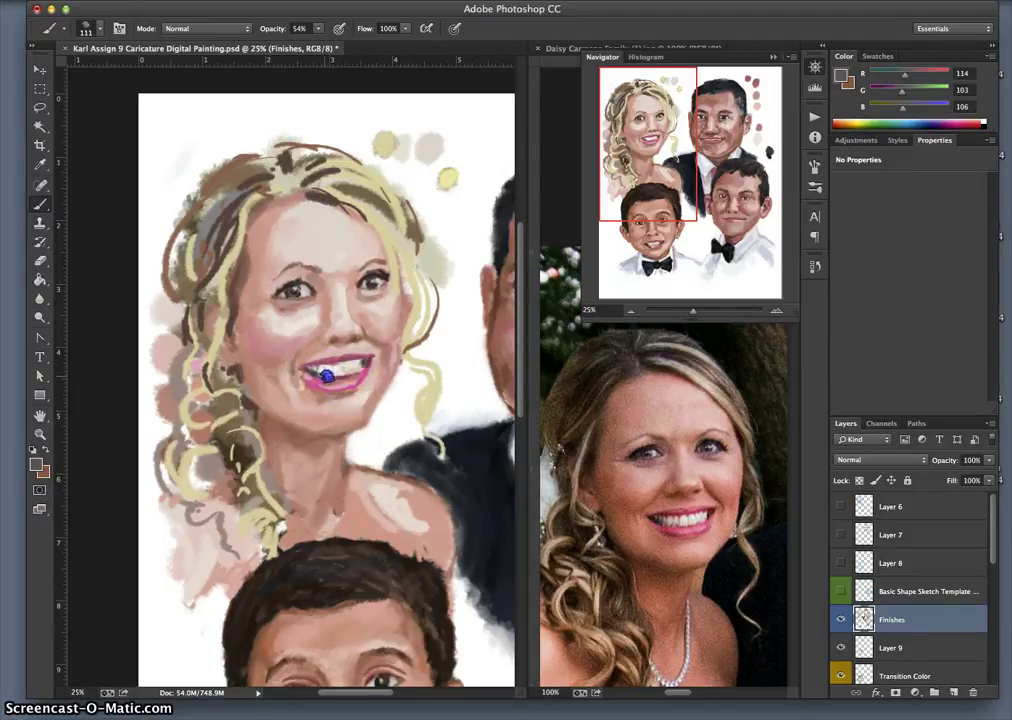
left_click_drag(334, 377, 325, 374)
left_click(336, 376)
mouse_move(356, 368)
left_mouse_down()
mouse_move(330, 368)
mouse_move(365, 357)
mouse_move(350, 355)
mouse_move(328, 375)
mouse_move(361, 390)
mouse_move(323, 431)
mouse_move(323, 358)
mouse_move(316, 372)
mouse_move(334, 389)
mouse_move(380, 357)
mouse_move(362, 375)
mouse_move(358, 366)
mouse_move(366, 373)
left_mouse_up()
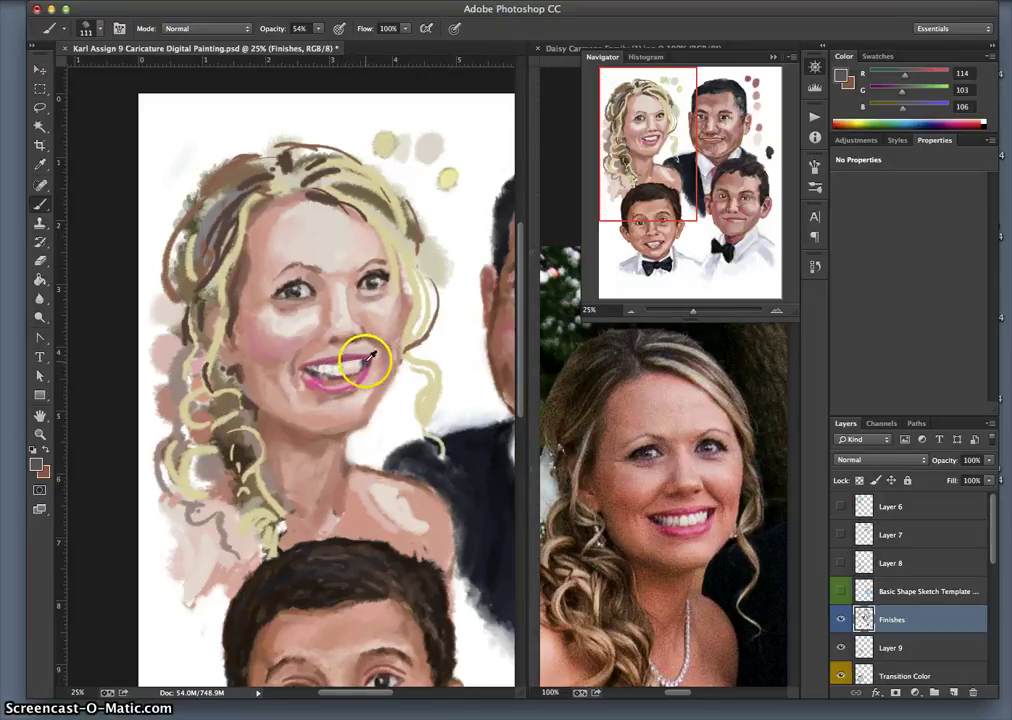
Define the edges between the woman's teeth and lips with a dark plum sampled from her mouth corner
left_click(361, 360, "alt")
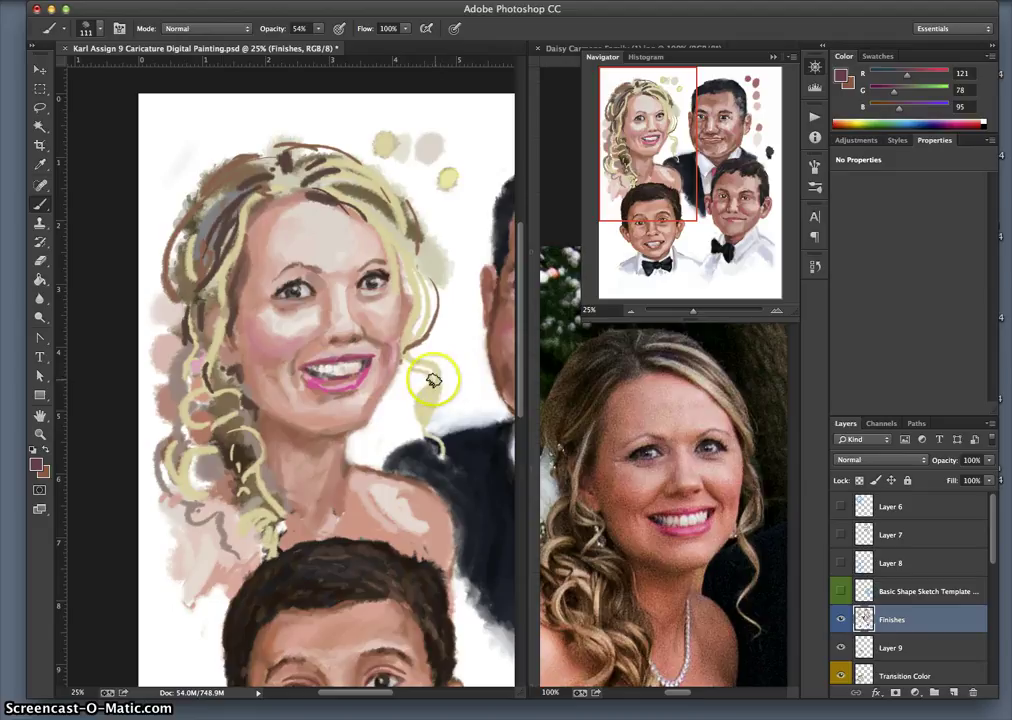
left_click_drag(346, 382, 359, 375)
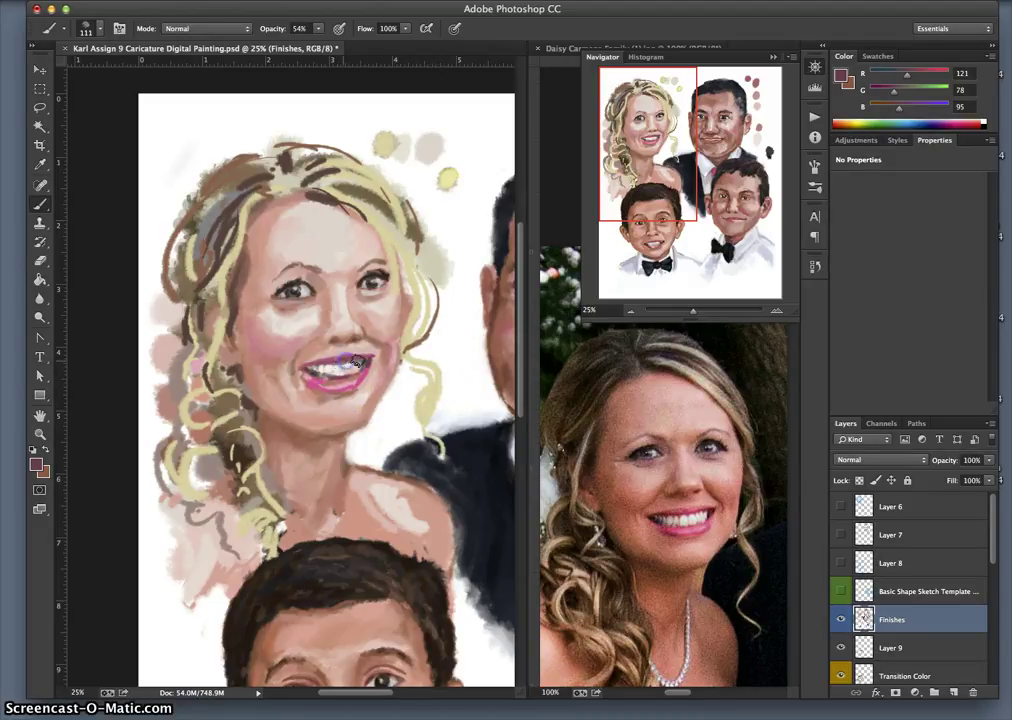
left_click_drag(357, 361, 371, 358)
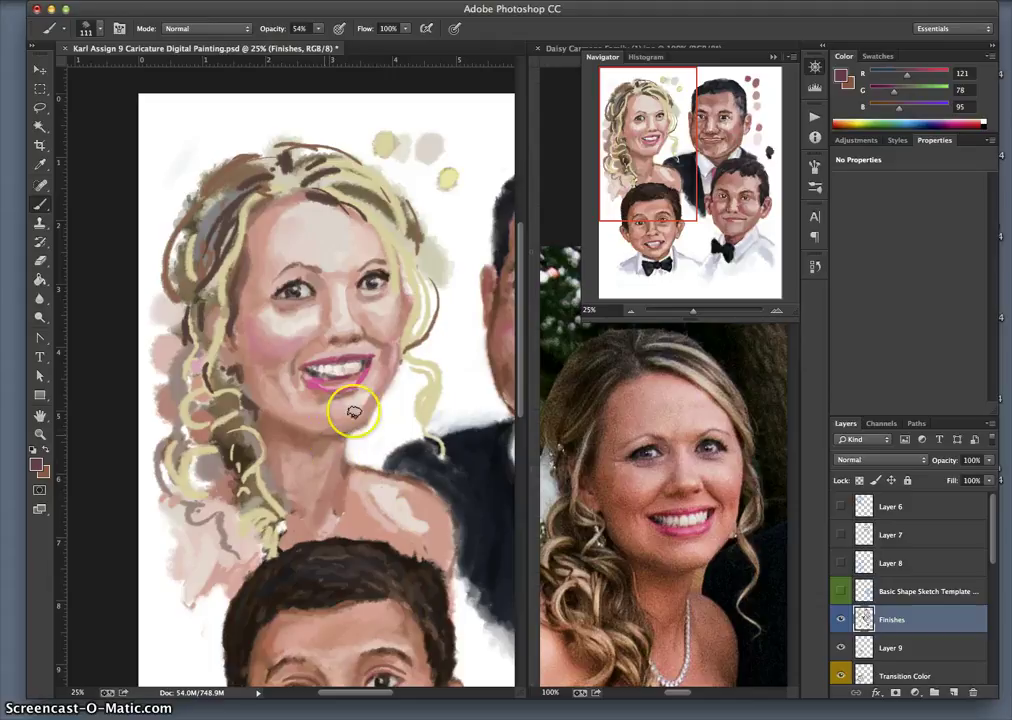
mouse_move(354, 412)
left_mouse_down()
mouse_move(377, 451)
mouse_move(367, 503)
mouse_move(360, 388)
left_mouse_up()
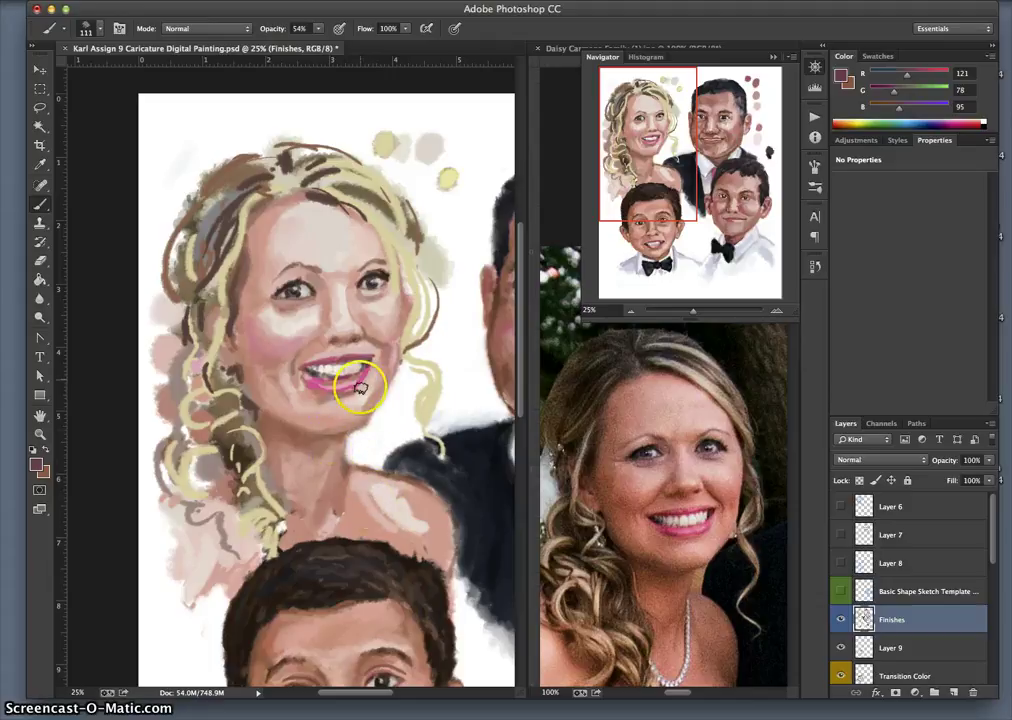
key("ctrl+plus")
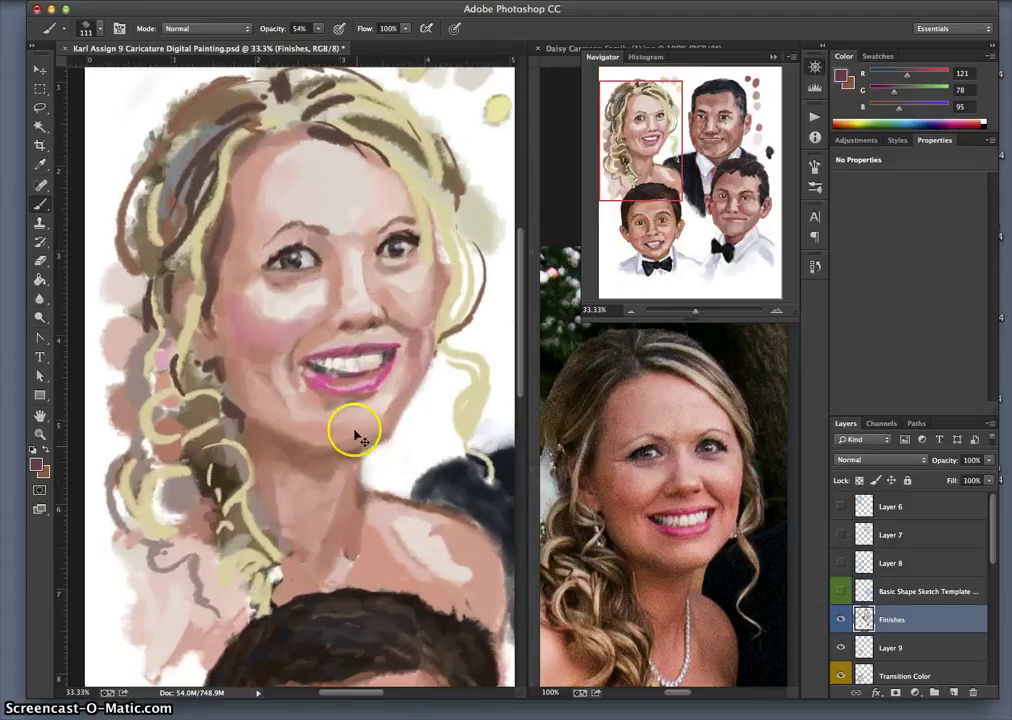
key("super+plus")
left_click_drag(390, 367, 369, 386)
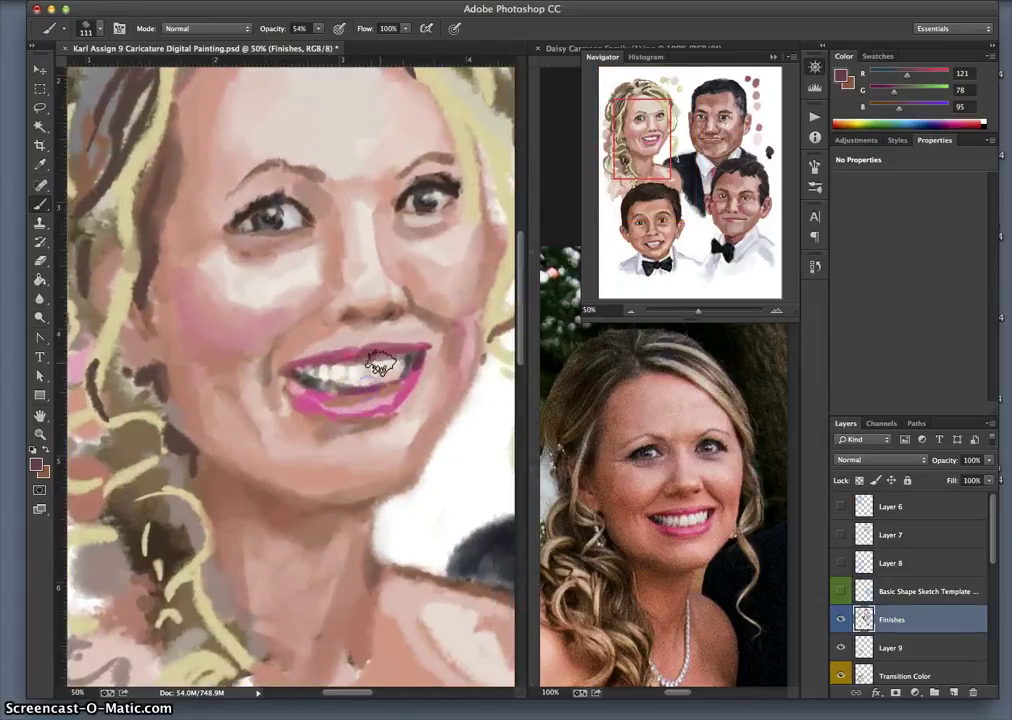
Repaint the woman's front teeth with off-white tones sampled from the teeth themselves
left_click(380, 365, "alt")
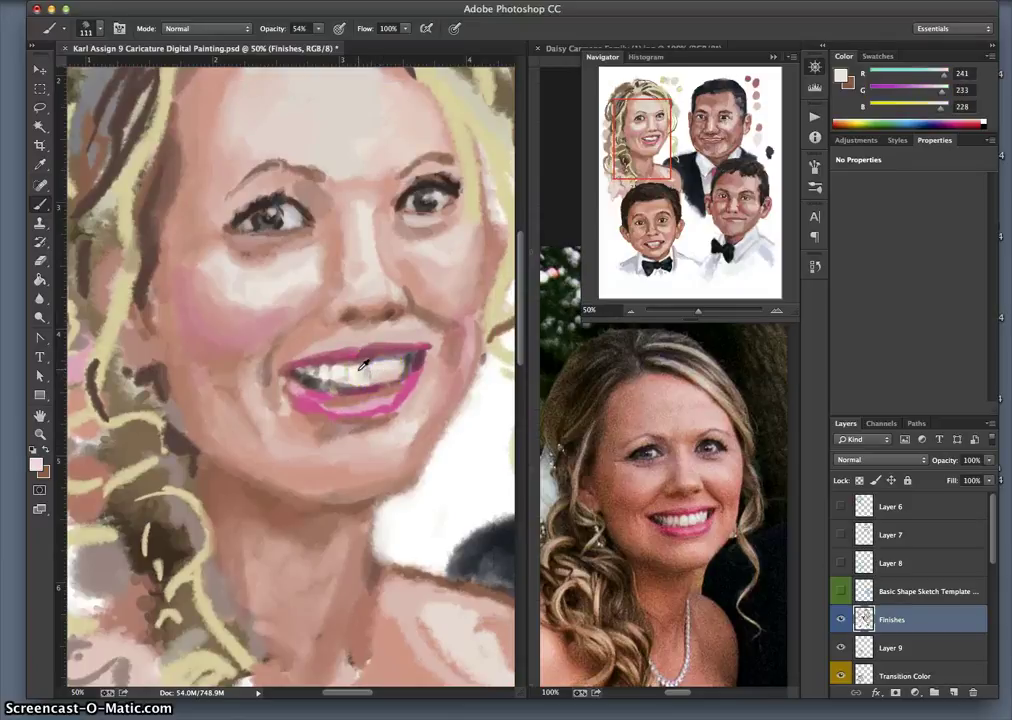
left_click(356, 369, "alt")
left_click(355, 373)
left_click_drag(374, 379, 383, 376)
mouse_move(318, 487)
left_mouse_down()
mouse_move(321, 411)
mouse_move(339, 389)
mouse_move(330, 389)
mouse_move(372, 370)
mouse_move(345, 355)
left_mouse_up()
Shade the underside of the woman's upper lip with sampled plum, and strengthen the lip with sampled magenta
left_click(416, 366, "alt")
left_click(364, 353)
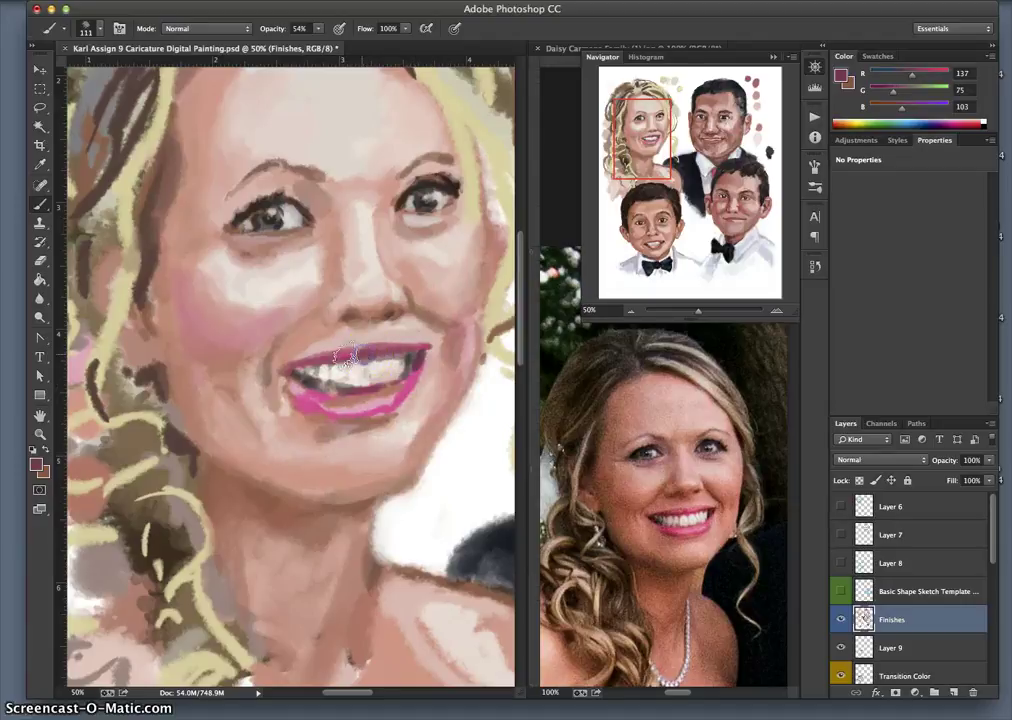
left_click(348, 360, "alt")
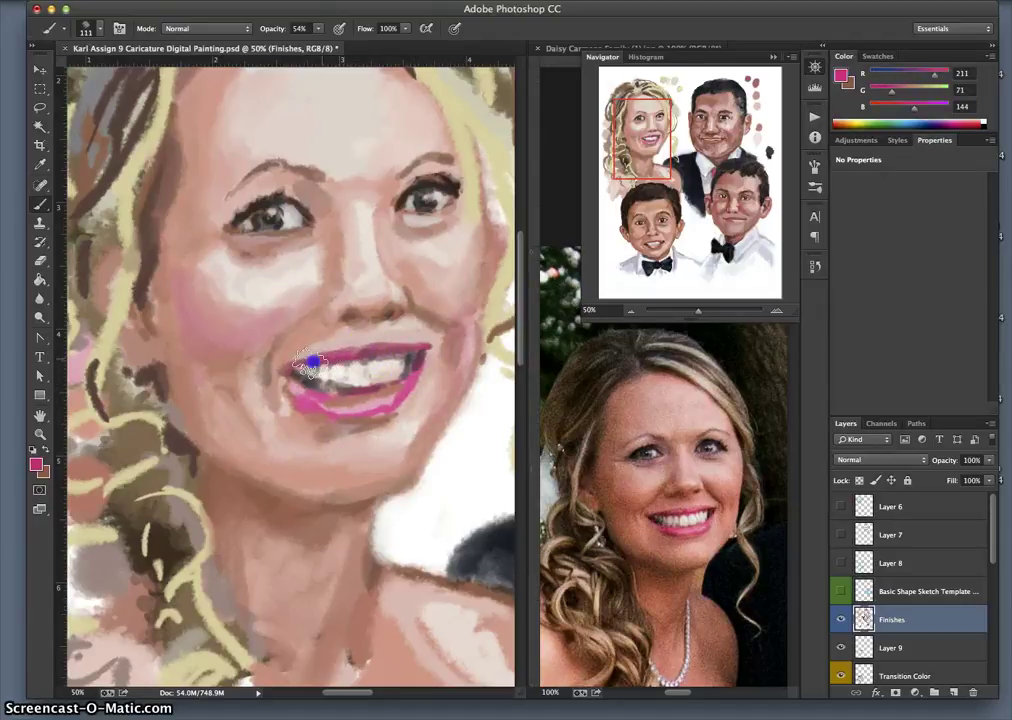
left_click_drag(310, 364, 368, 354)
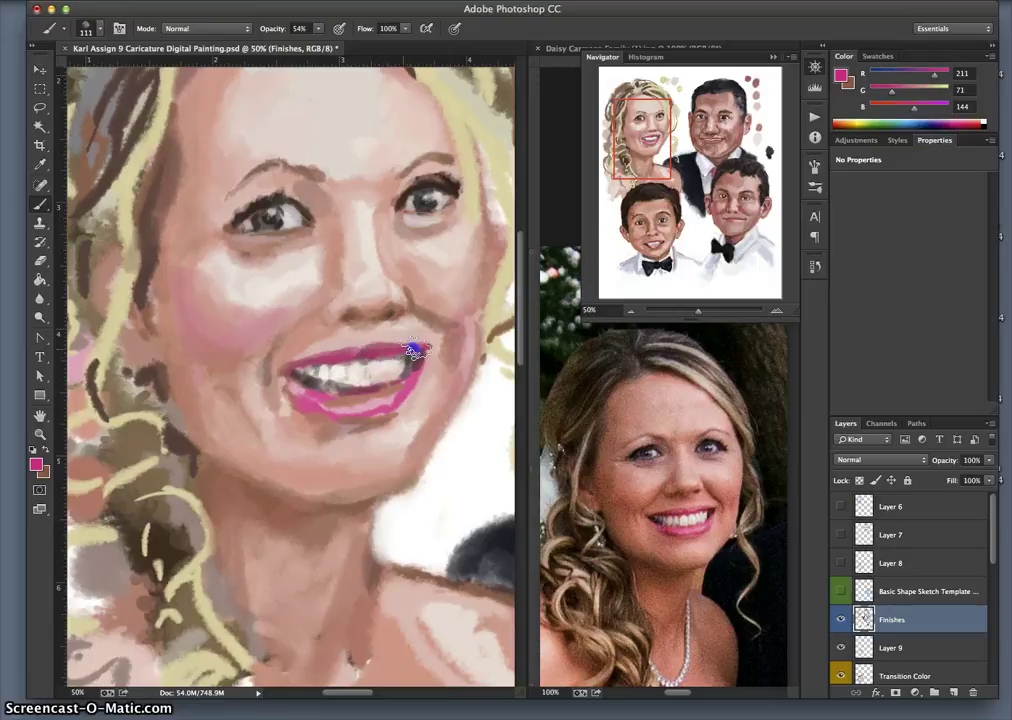
Paint the inner edge of the woman's lower lip magenta and highlight its middle with a sampled light pink
mouse_move(322, 404)
left_mouse_down()
mouse_move(343, 409)
mouse_move(366, 393)
mouse_move(368, 407)
mouse_move(340, 410)
mouse_move(298, 389)
mouse_move(334, 429)
mouse_move(323, 402)
mouse_move(405, 393)
left_mouse_up()
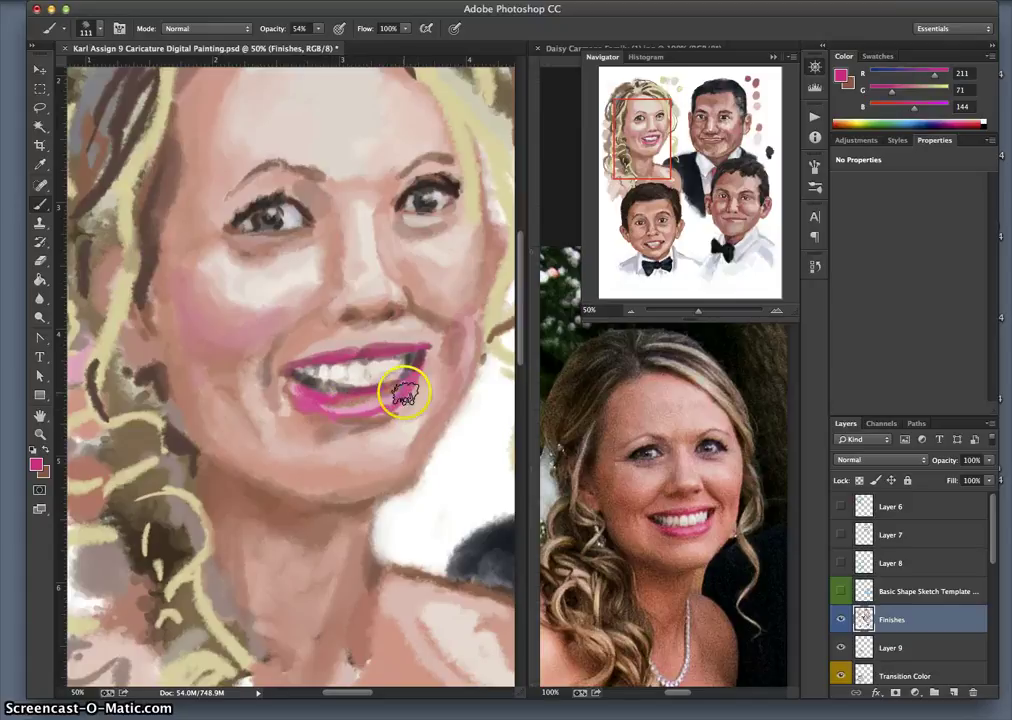
left_click(397, 389, "alt")
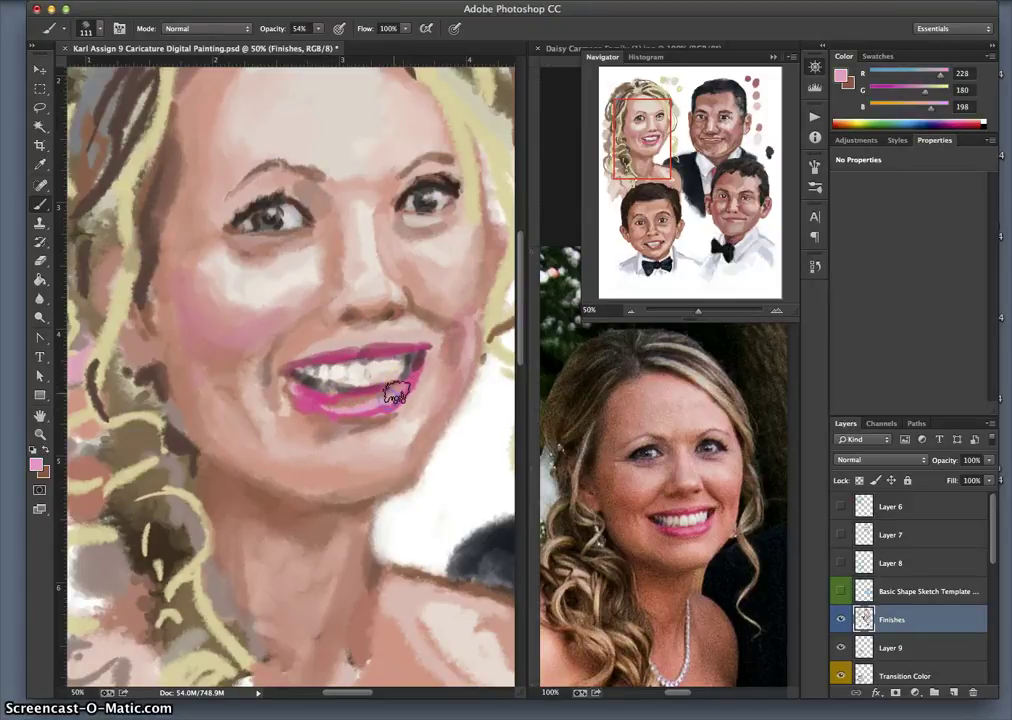
mouse_move(390, 401)
left_mouse_down()
mouse_move(312, 401)
mouse_move(340, 404)
mouse_move(305, 397)
left_mouse_up()
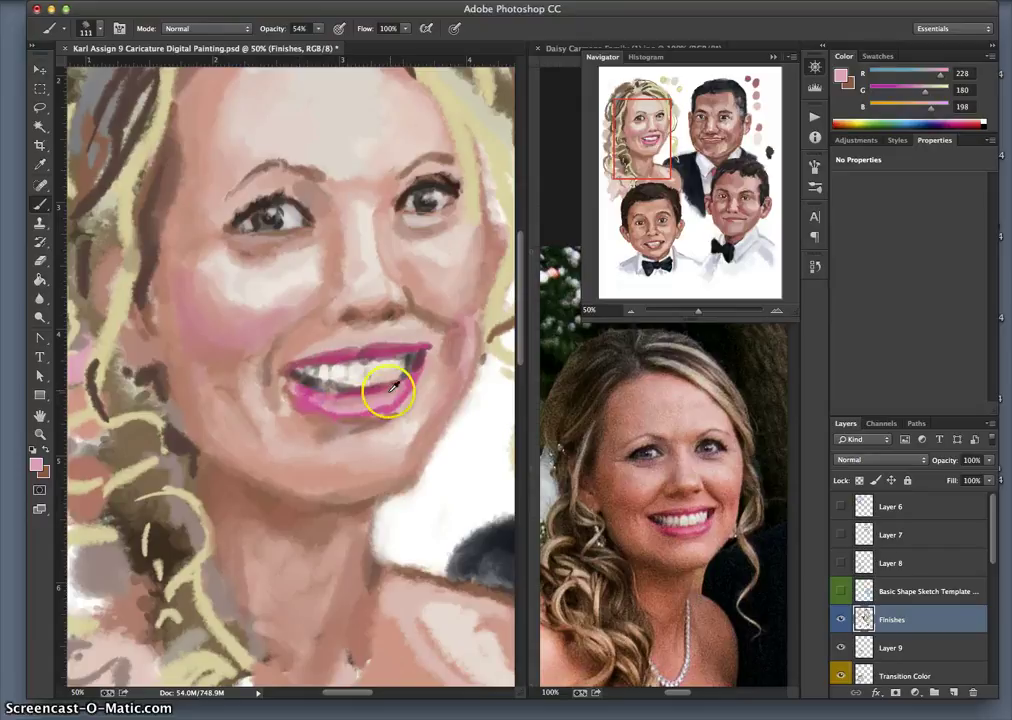
Deepen both corners of the woman's mouth with sampled plum and a dark grey picked from her eye
left_click(415, 365, "alt")
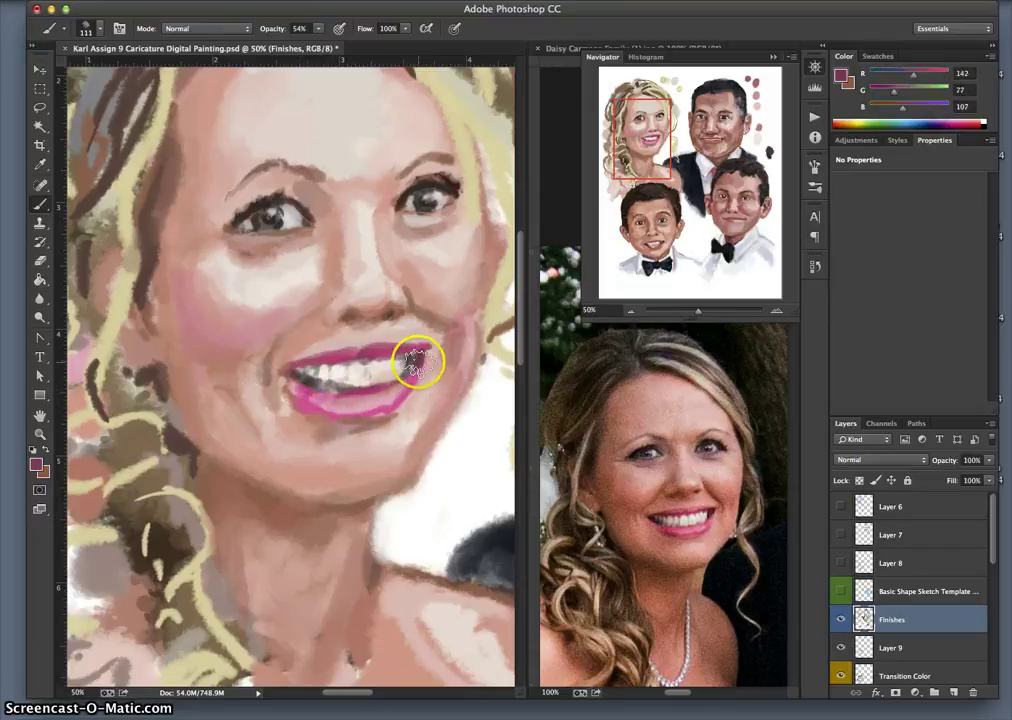
left_click_drag(420, 357, 403, 380)
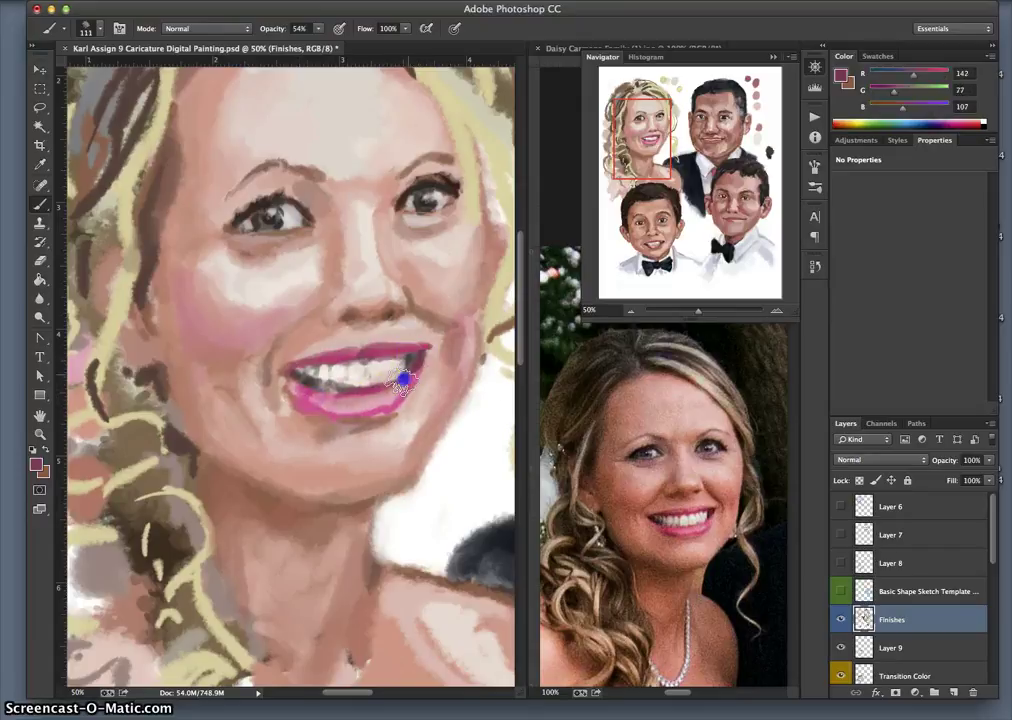
left_click(450, 183, "alt")
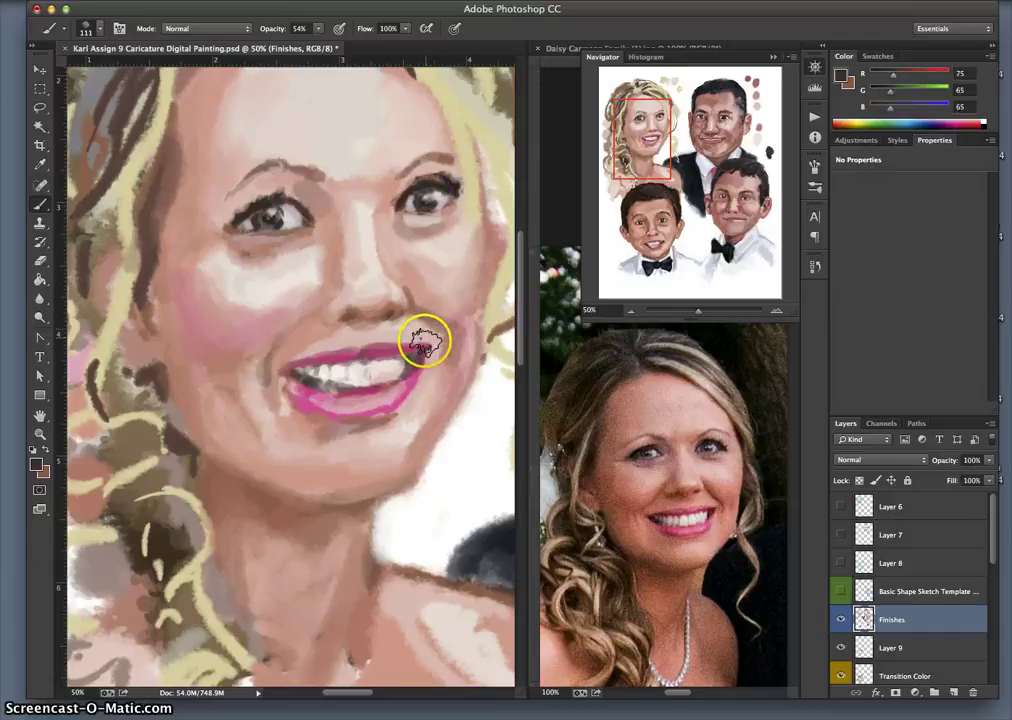
left_click_drag(420, 352, 410, 363)
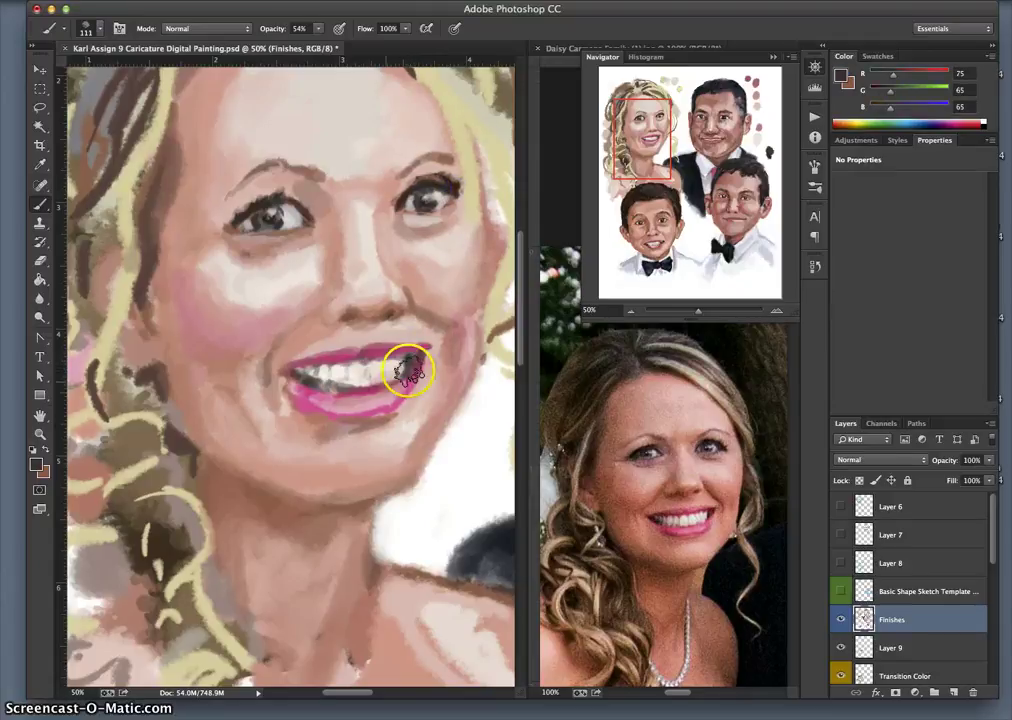
left_click_drag(412, 362, 409, 367)
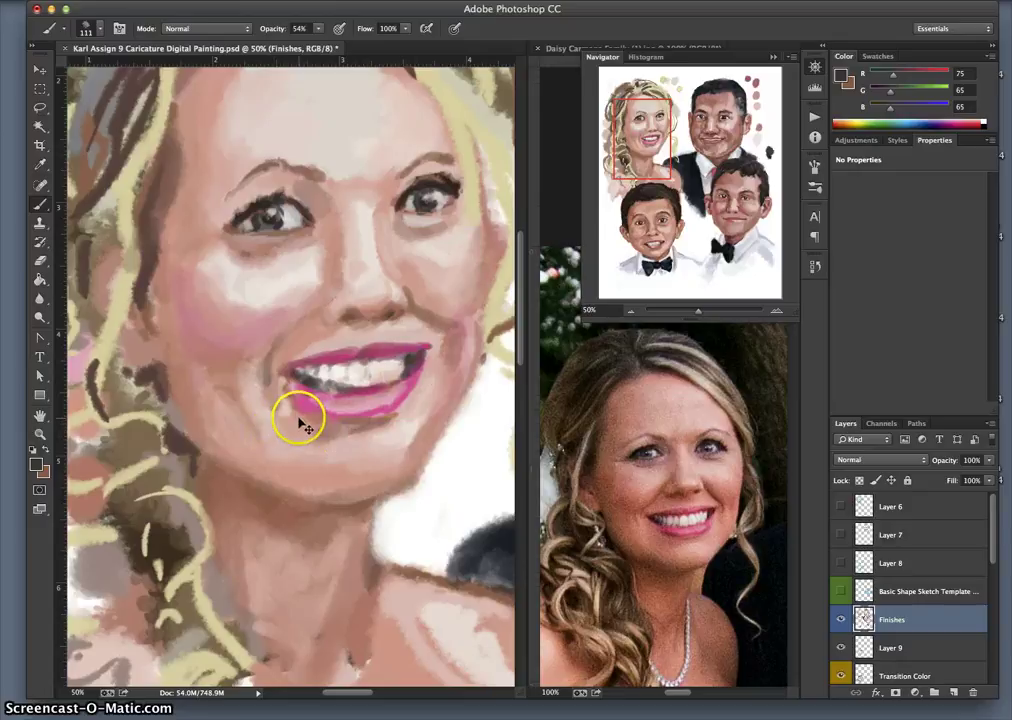
left_click(296, 376)
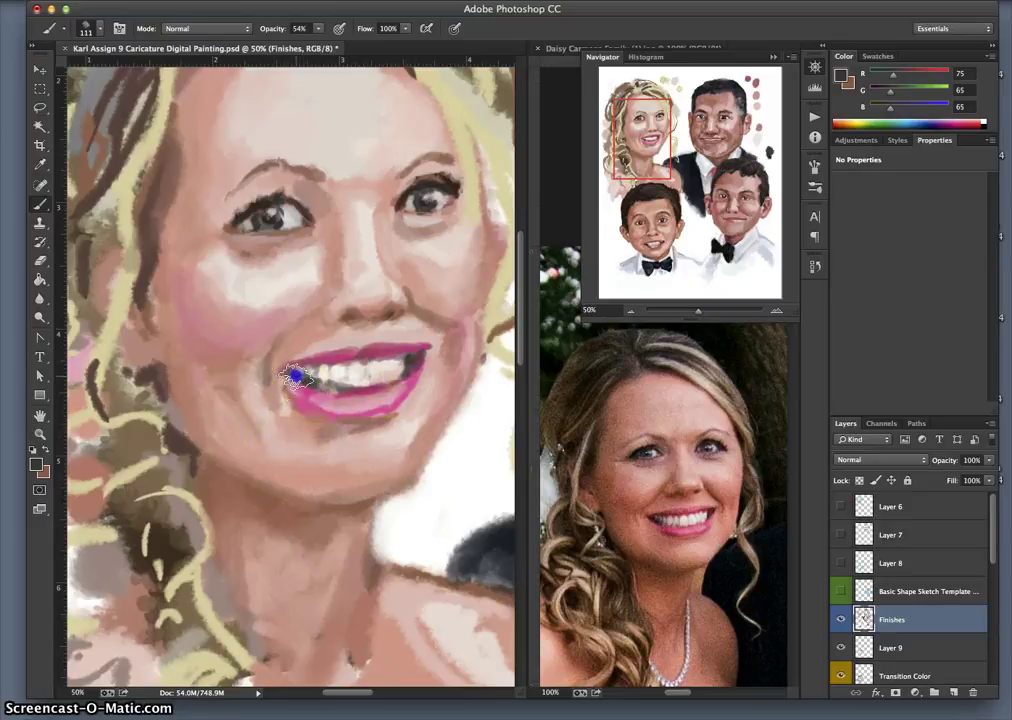
left_click_drag(293, 376, 318, 389)
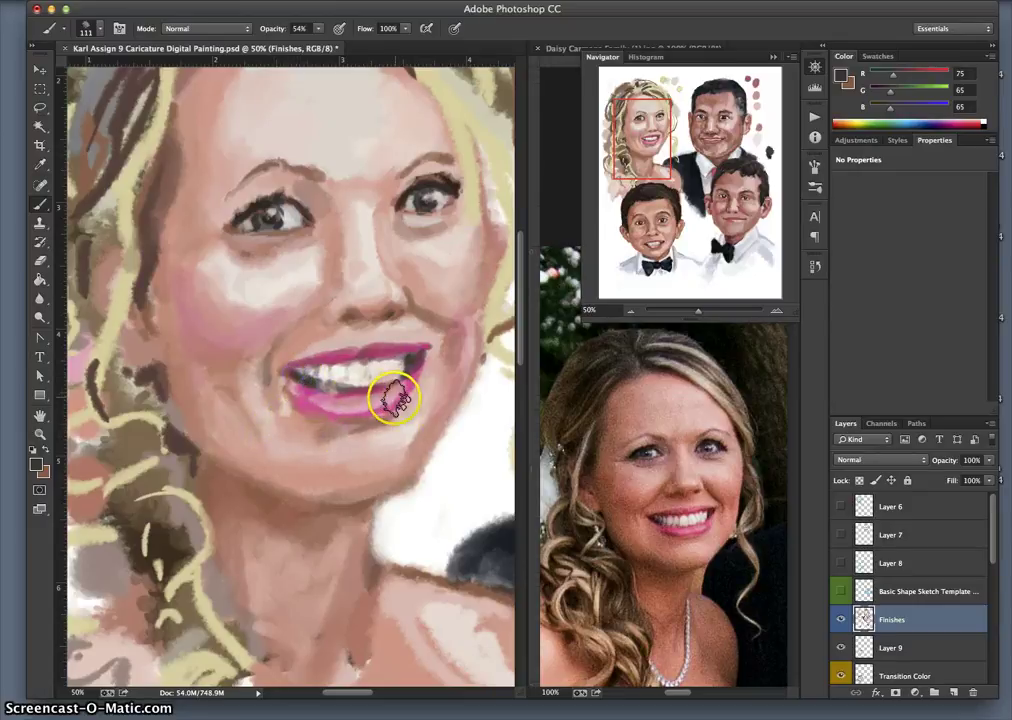
Clean up the skin around the woman's mouth and lower lip edge with sampled light and mid skin tones
mouse_move(357, 538)
left_mouse_down()
mouse_move(293, 496)
mouse_move(297, 455)
mouse_move(288, 462)
mouse_move(337, 427)
mouse_move(308, 416)
left_mouse_up()
left_click(305, 410, "alt")
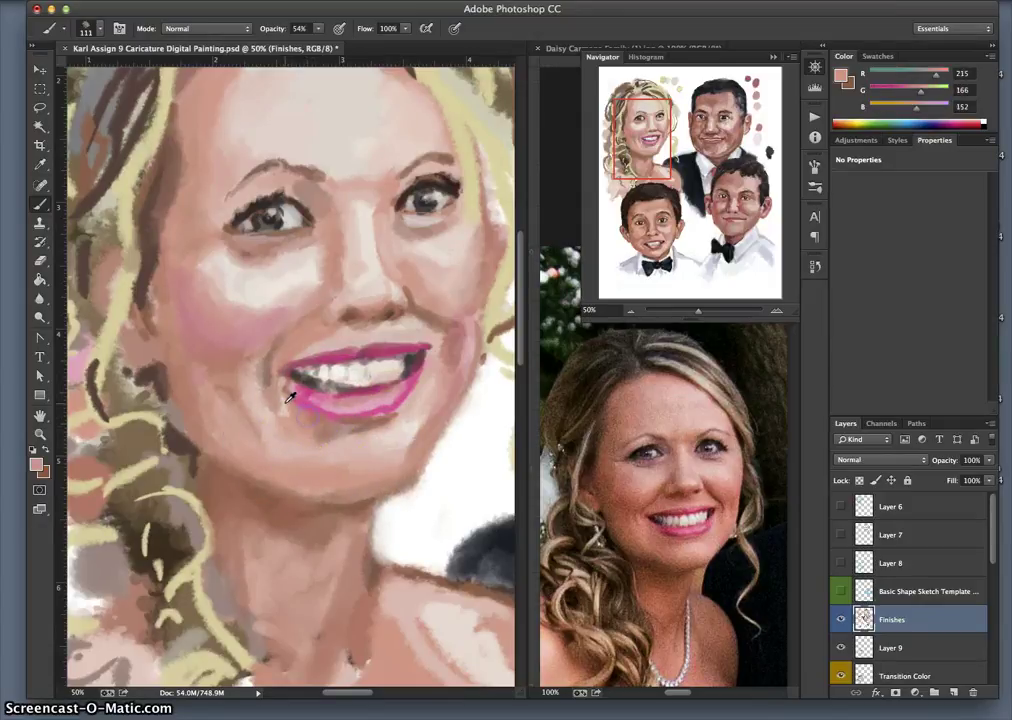
left_click(284, 401, "alt")
left_click(312, 422)
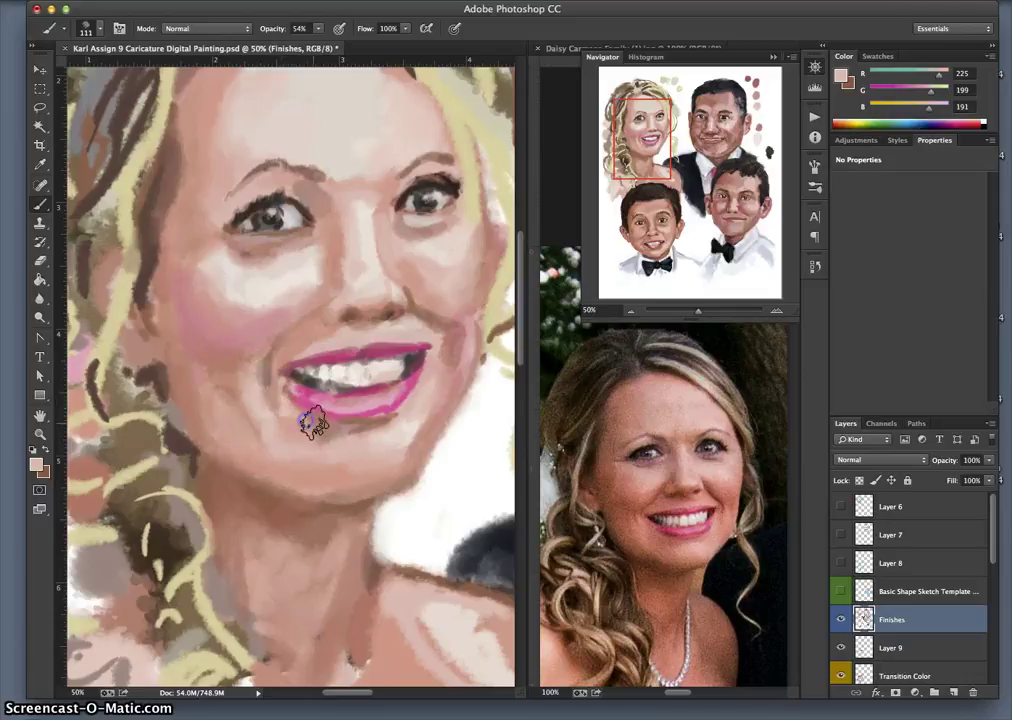
mouse_move(312, 422)
left_mouse_down()
mouse_move(275, 405)
mouse_move(282, 426)
mouse_move(287, 408)
mouse_move(348, 440)
mouse_move(313, 420)
mouse_move(273, 428)
mouse_move(269, 386)
mouse_move(300, 336)
mouse_move(278, 357)
left_mouse_up()
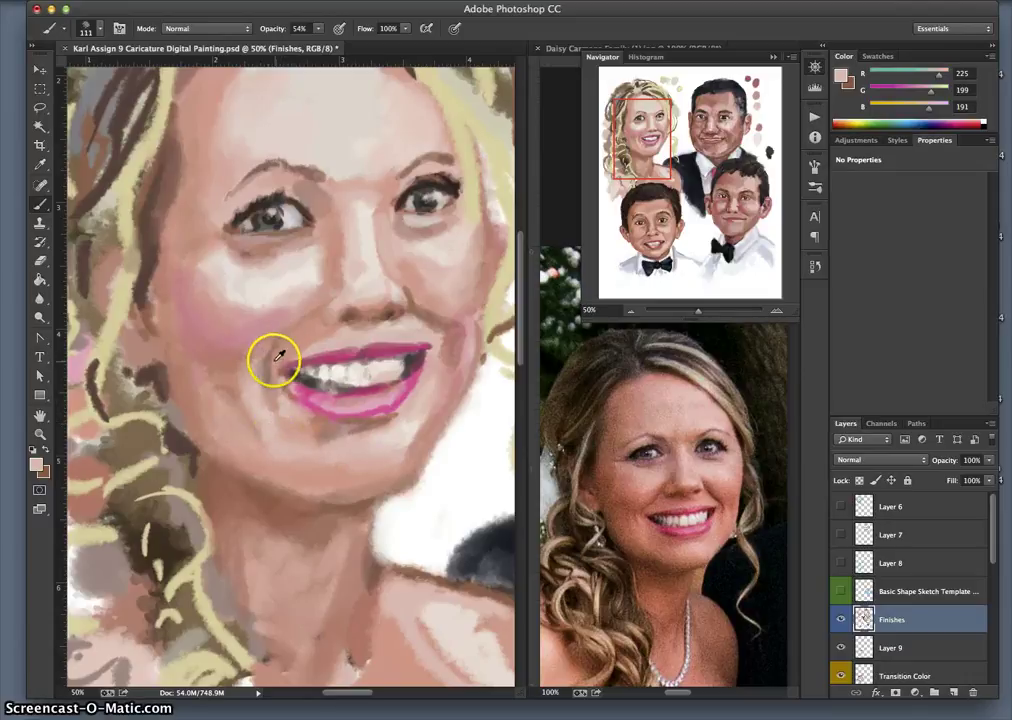
left_click(278, 357, "alt")
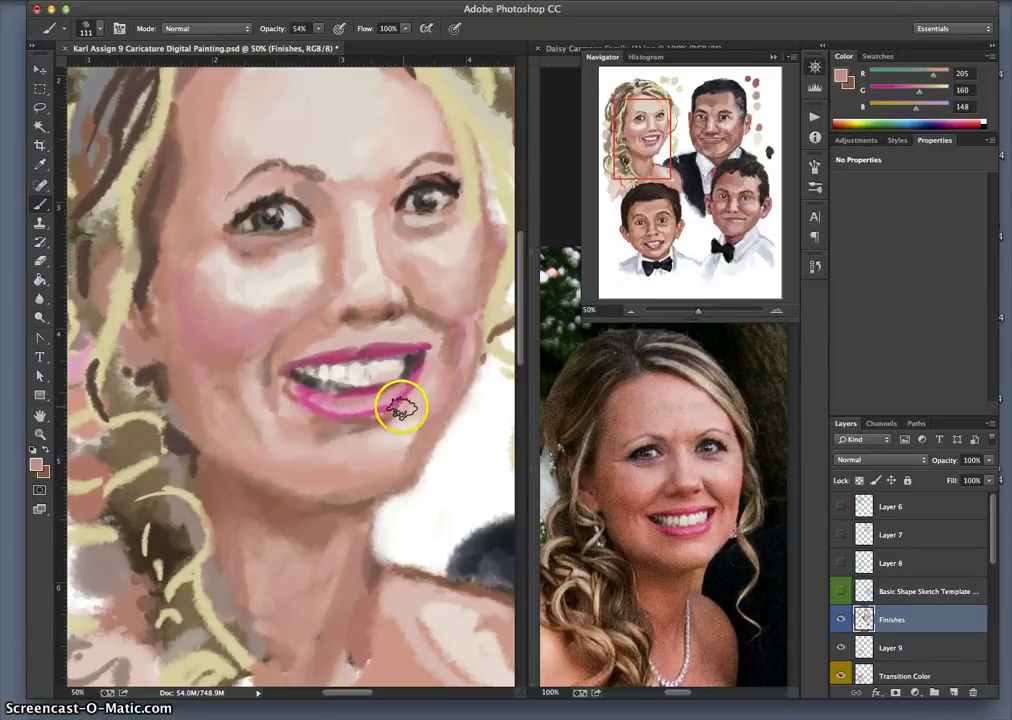
mouse_move(401, 407)
left_mouse_down()
mouse_move(409, 400)
mouse_move(400, 397)
left_mouse_up()
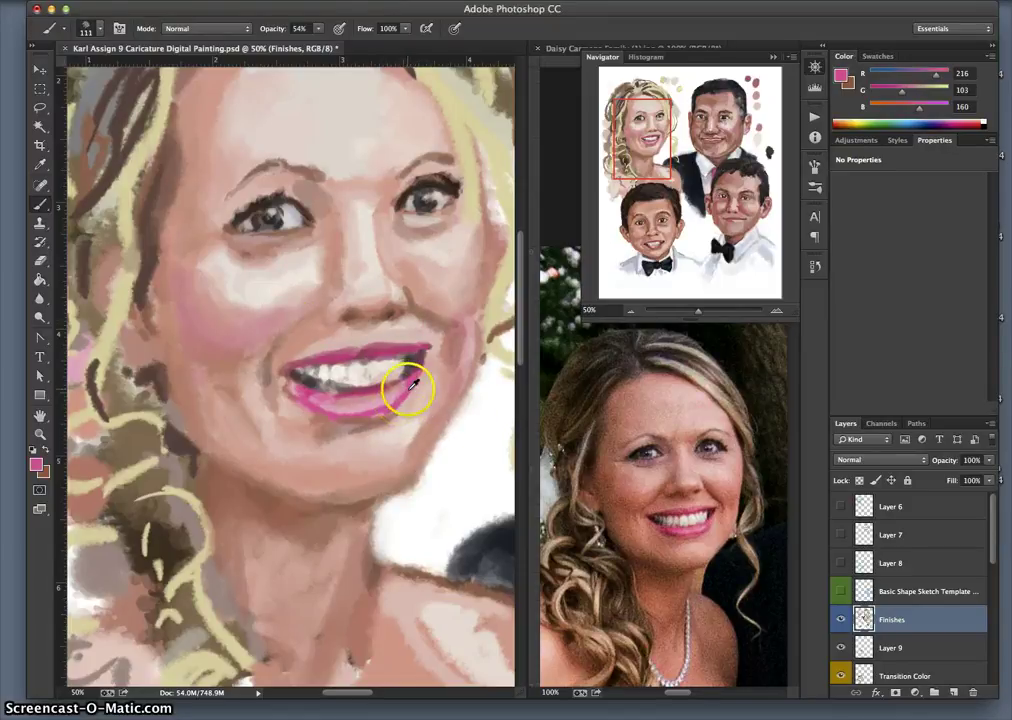
Even out the woman's lower lip with sampled pink, and touch up the lower edge of her teeth with sampled grey and off-white
left_click(405, 380, "alt")
mouse_move(410, 390)
left_mouse_down()
mouse_move(337, 390)
mouse_move(350, 396)
mouse_move(318, 403)
mouse_move(361, 400)
mouse_move(332, 388)
left_mouse_up()
left_click(349, 391, "alt")
left_click(328, 385, "alt")
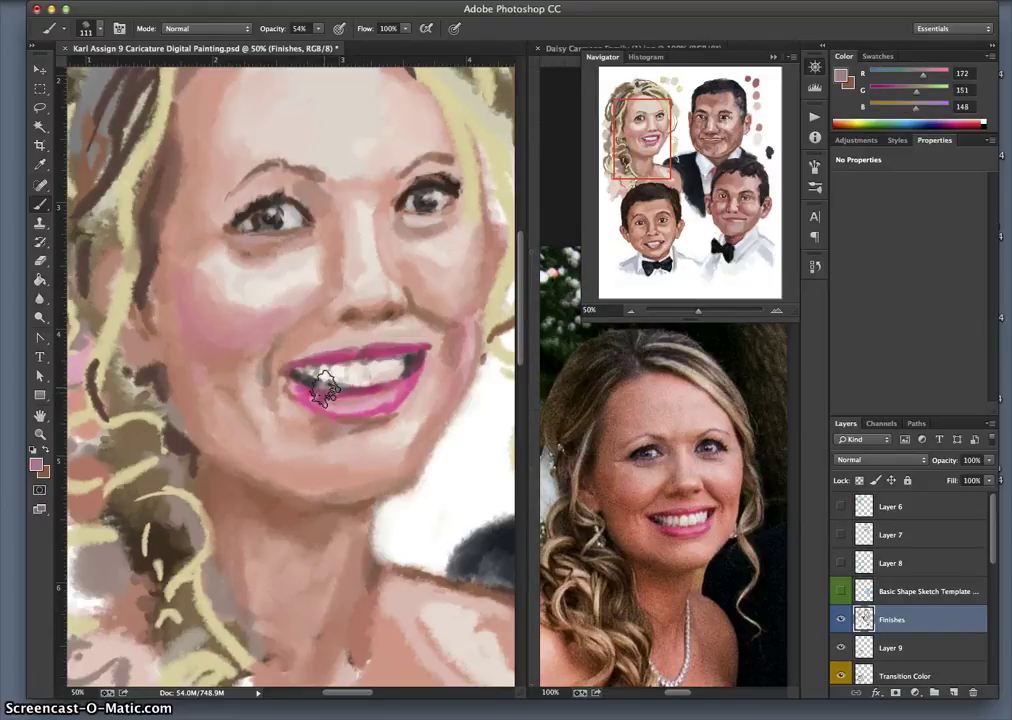
left_click(333, 384, "alt")
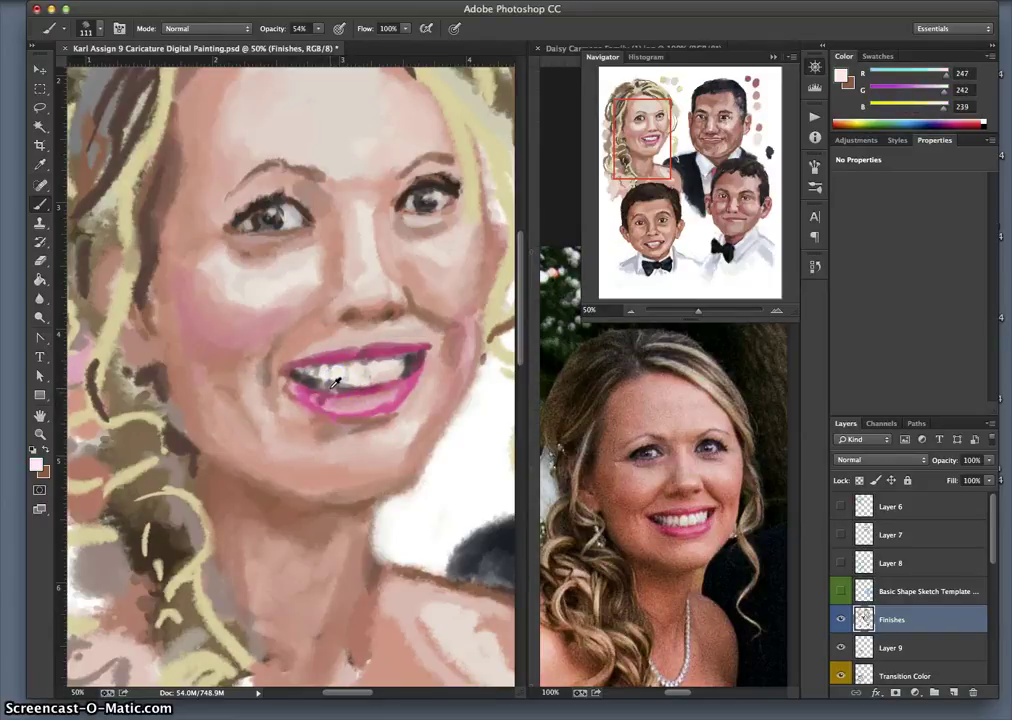
mouse_move(368, 379)
left_mouse_down()
mouse_move(438, 363)
mouse_move(357, 413)
left_mouse_up()
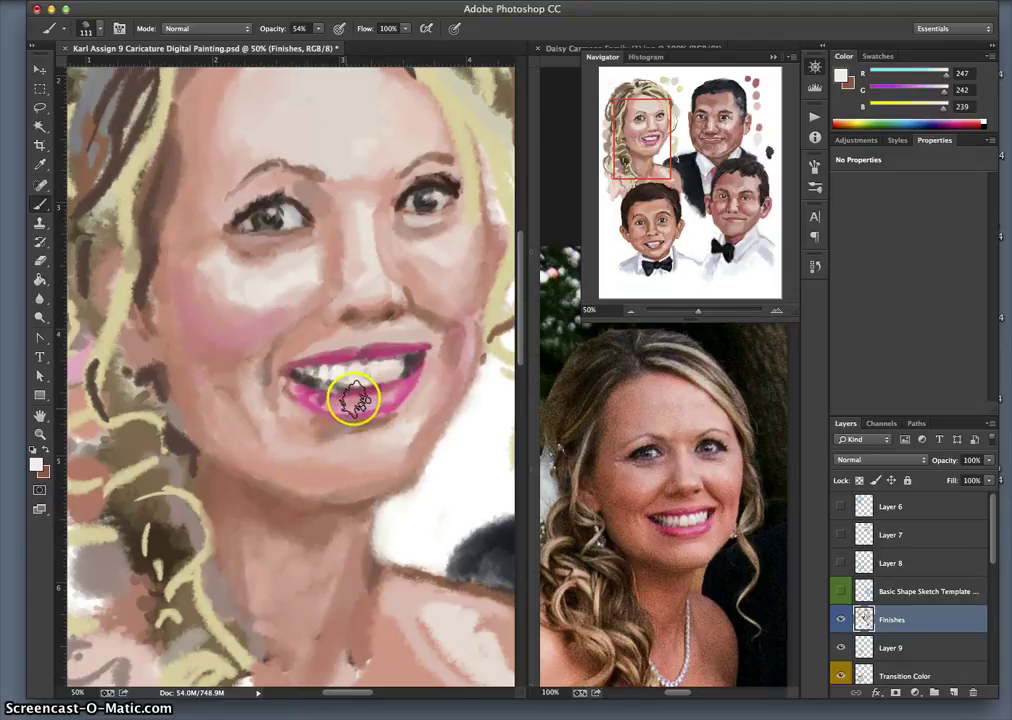
Tone the woman's middle and back teeth with sampled light greys to model their rounded shapes
left_click(344, 389, "alt")
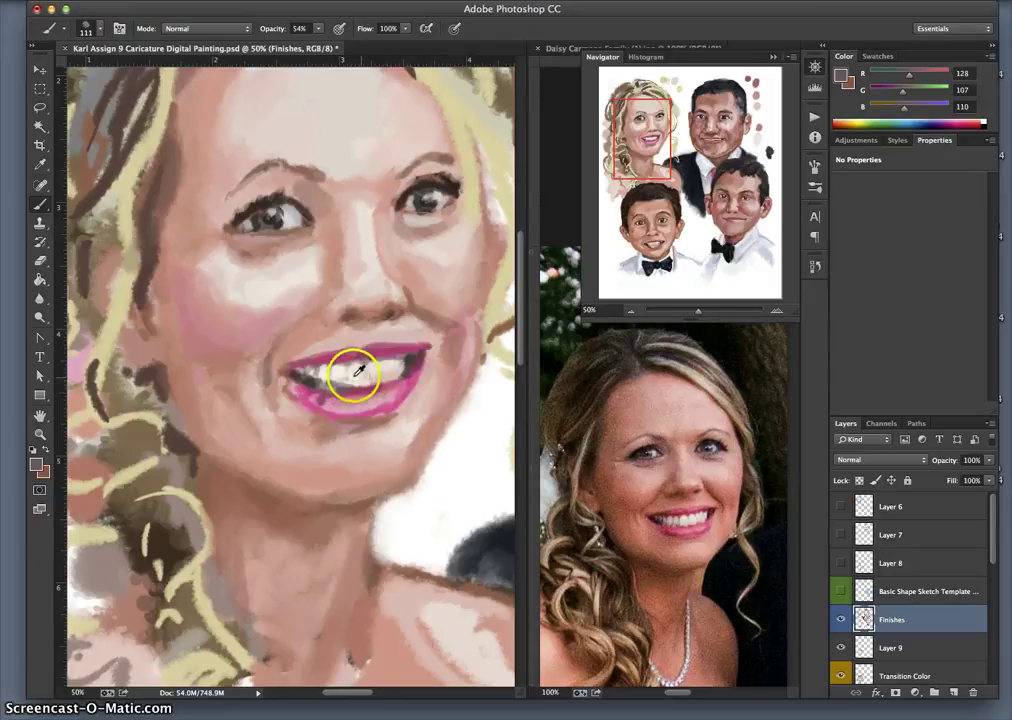
left_click(385, 370, "alt")
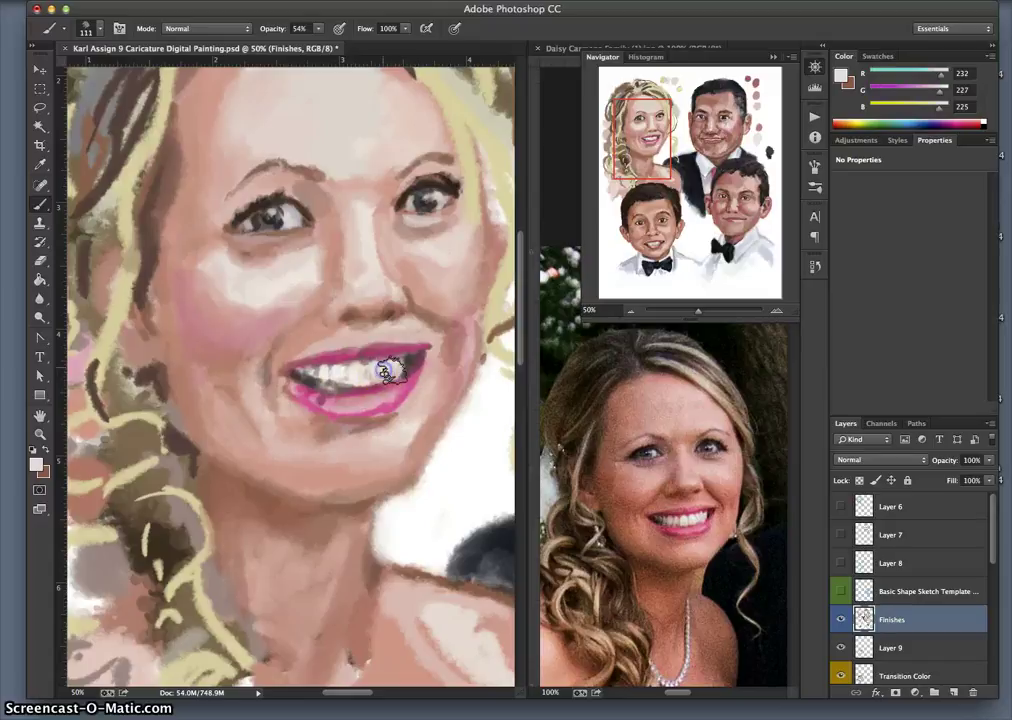
left_click(402, 362, "alt")
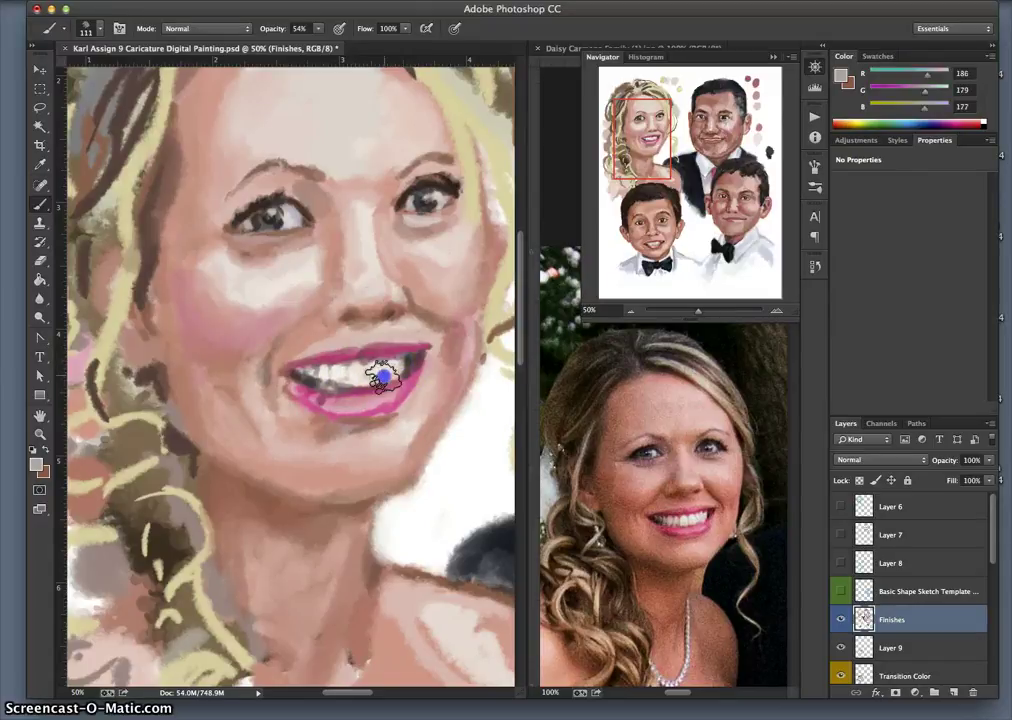
left_click_drag(402, 368, 419, 369)
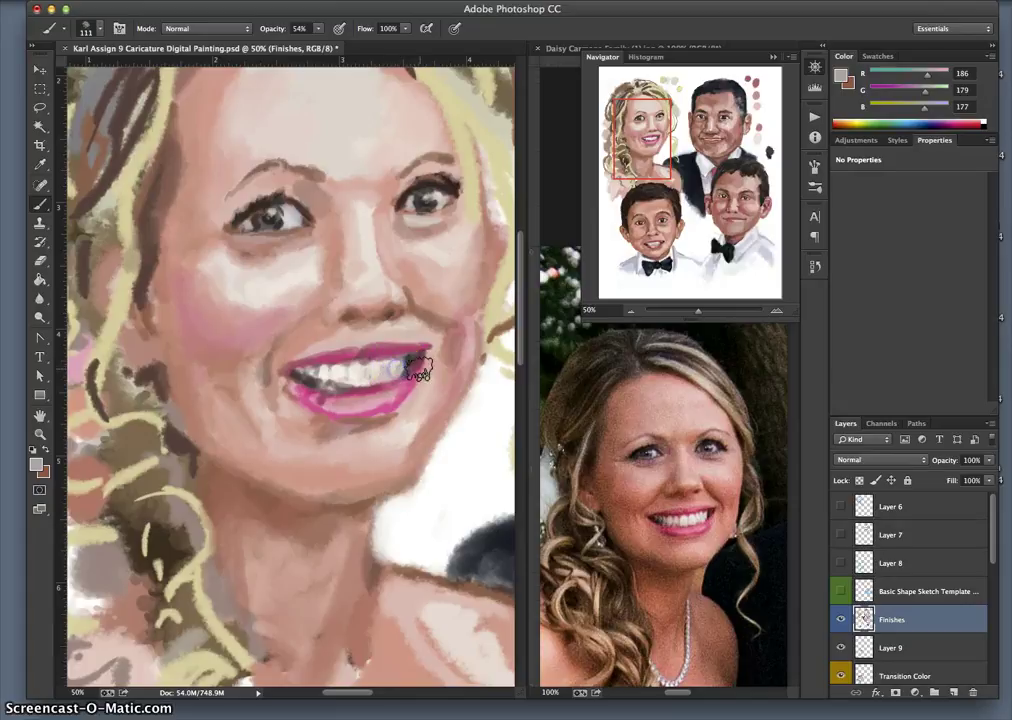
Define the woman's front teeth with sampled dark grey along their lower edges and sampled off-white on their faces
left_click(410, 370, "alt")
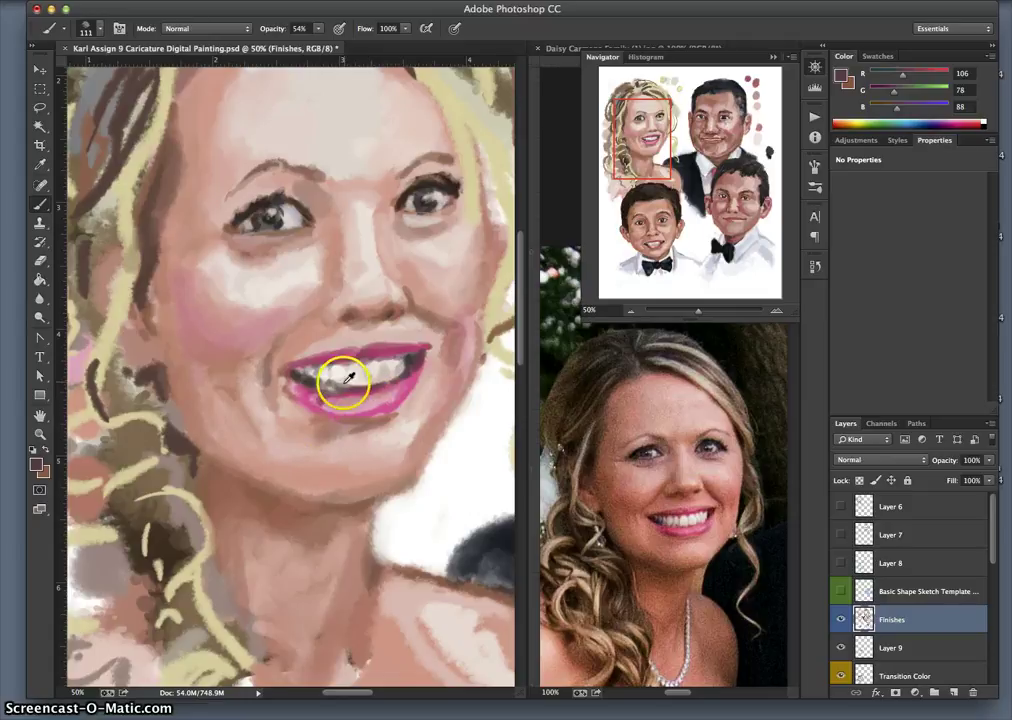
left_click(350, 373, "alt")
left_click(345, 382)
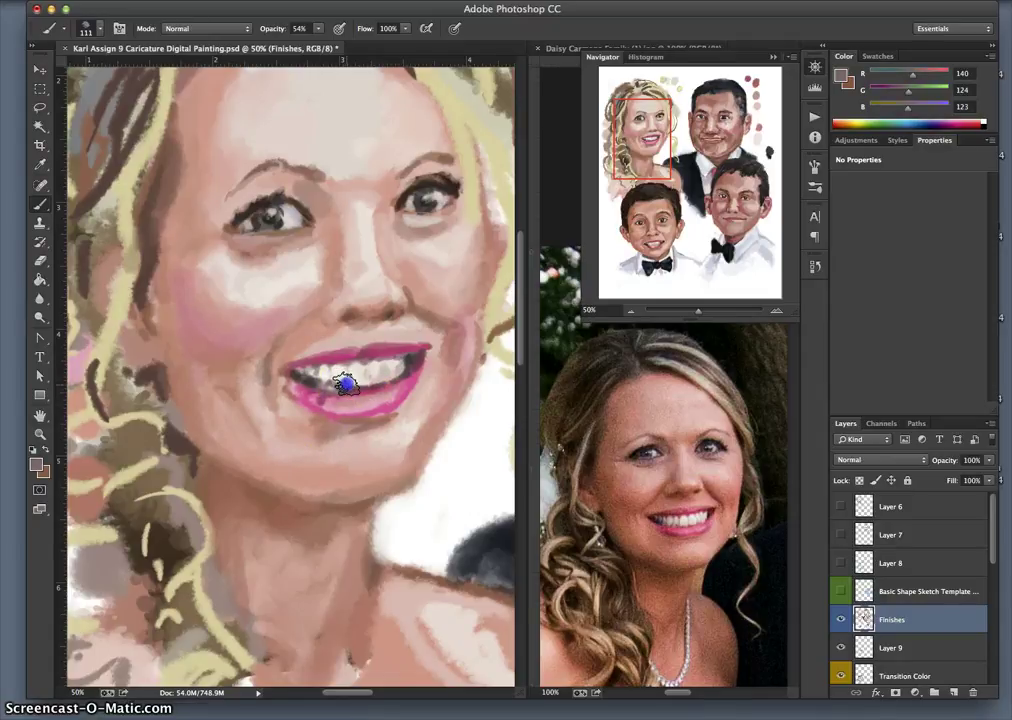
left_click(348, 370, "alt")
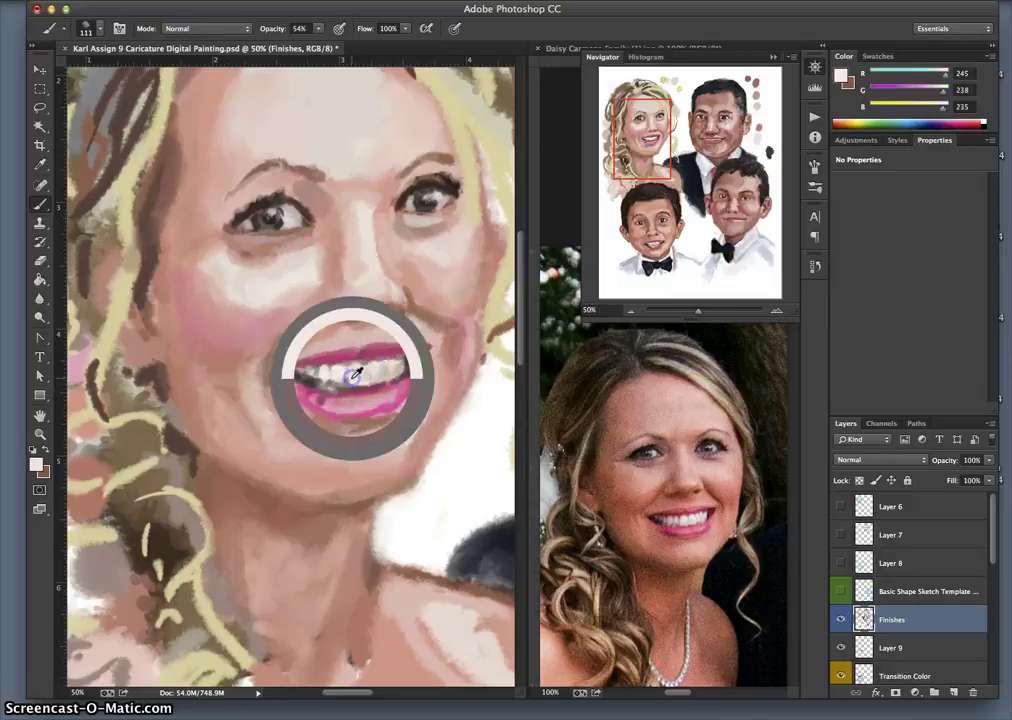
left_click(345, 378)
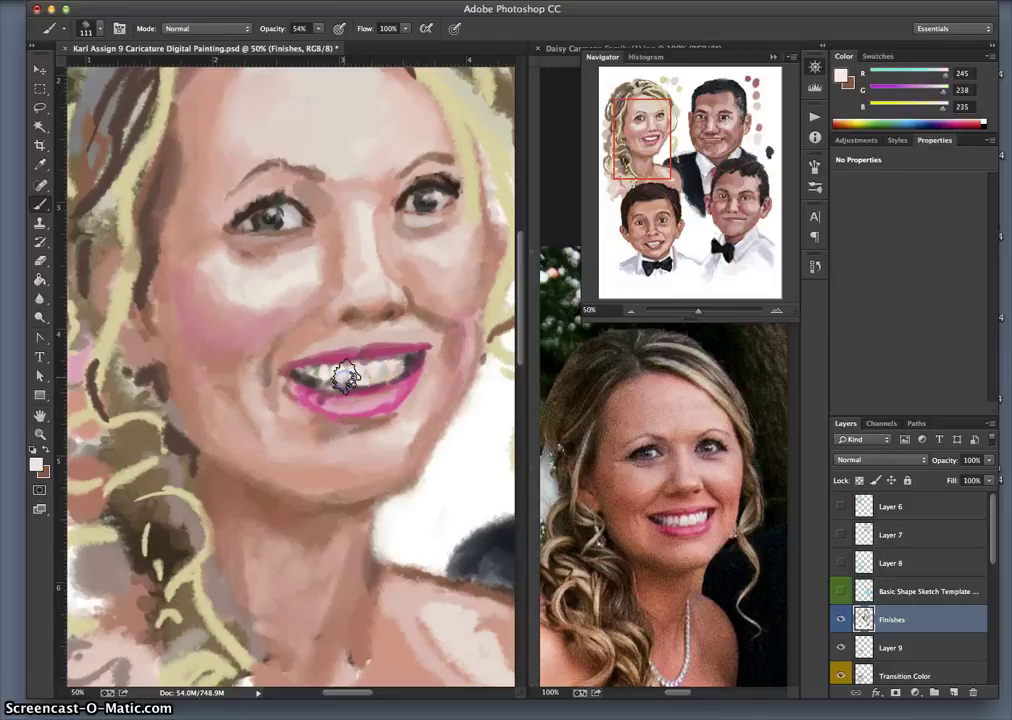
left_click_drag(345, 378, 358, 373)
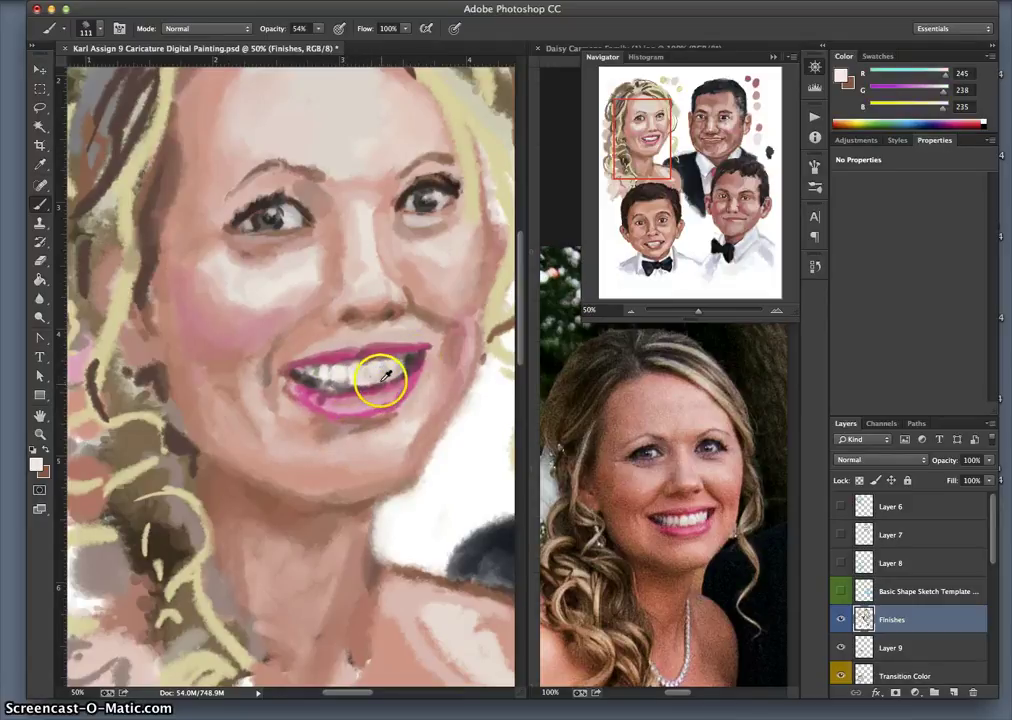
Shape the lower edge of the woman's teeth with sampled pale grey and plum, and brighten the front teeth with sampled off-white
left_click(369, 386, "alt")
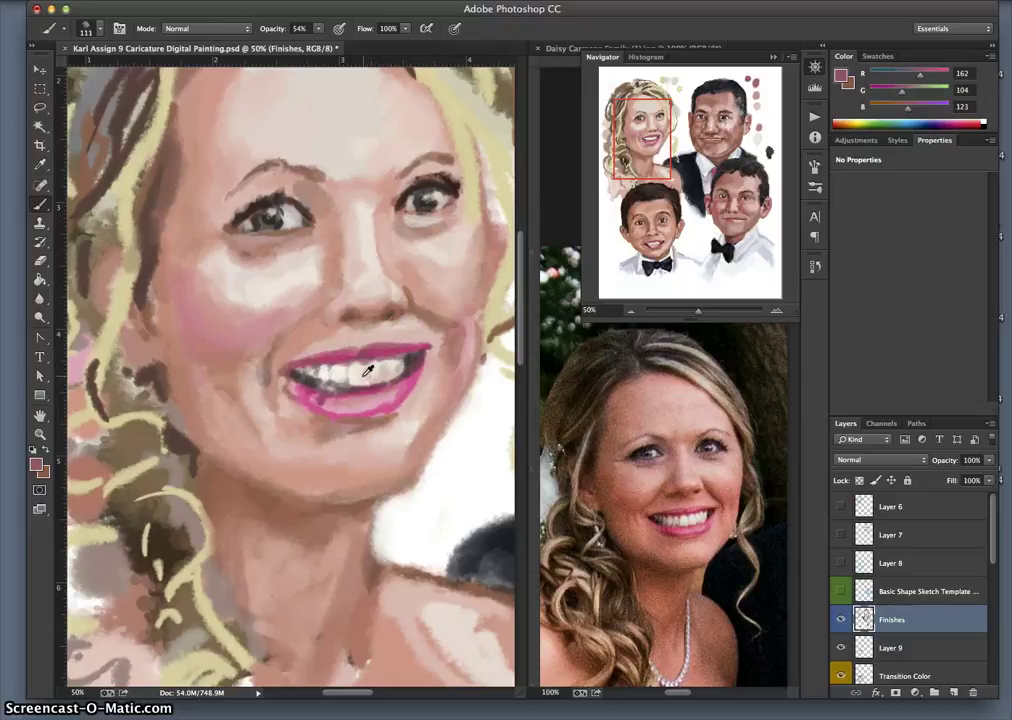
left_click(366, 375, "alt")
left_click(367, 380)
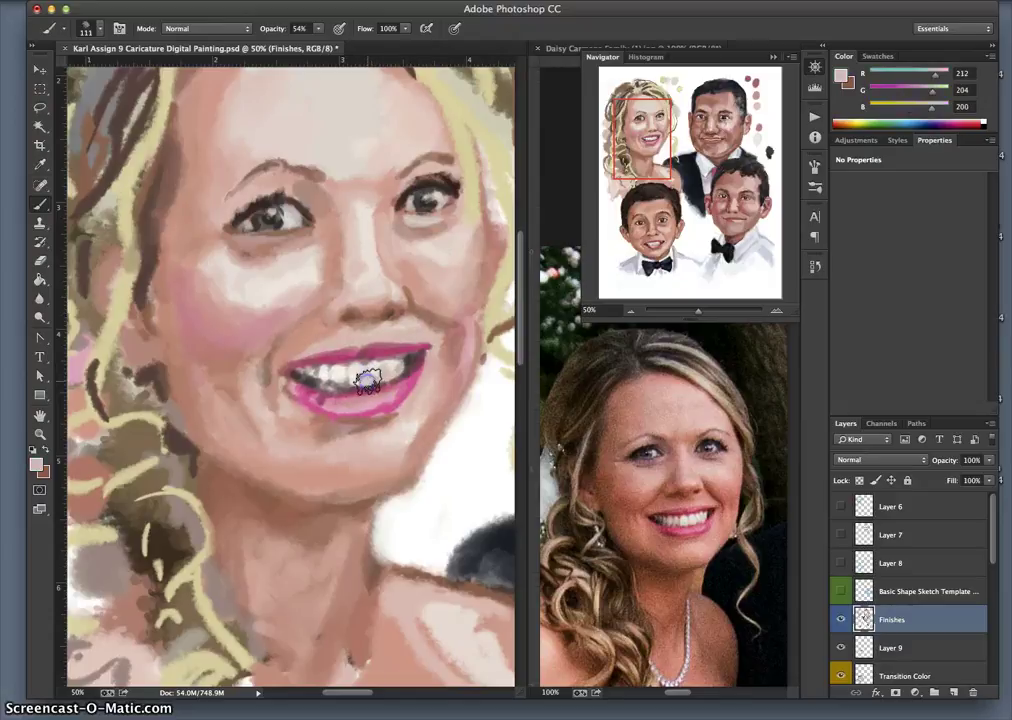
left_click(367, 387, "alt")
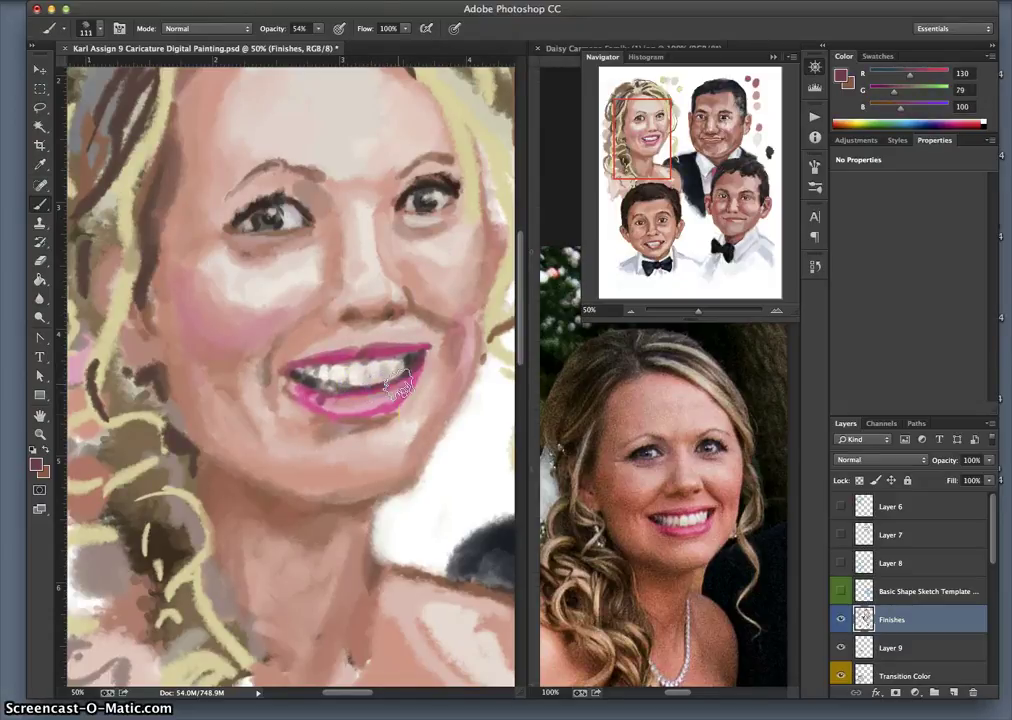
mouse_move(420, 362)
left_mouse_down()
mouse_move(418, 380)
mouse_move(328, 370)
left_mouse_up()
left_click(328, 369, "alt")
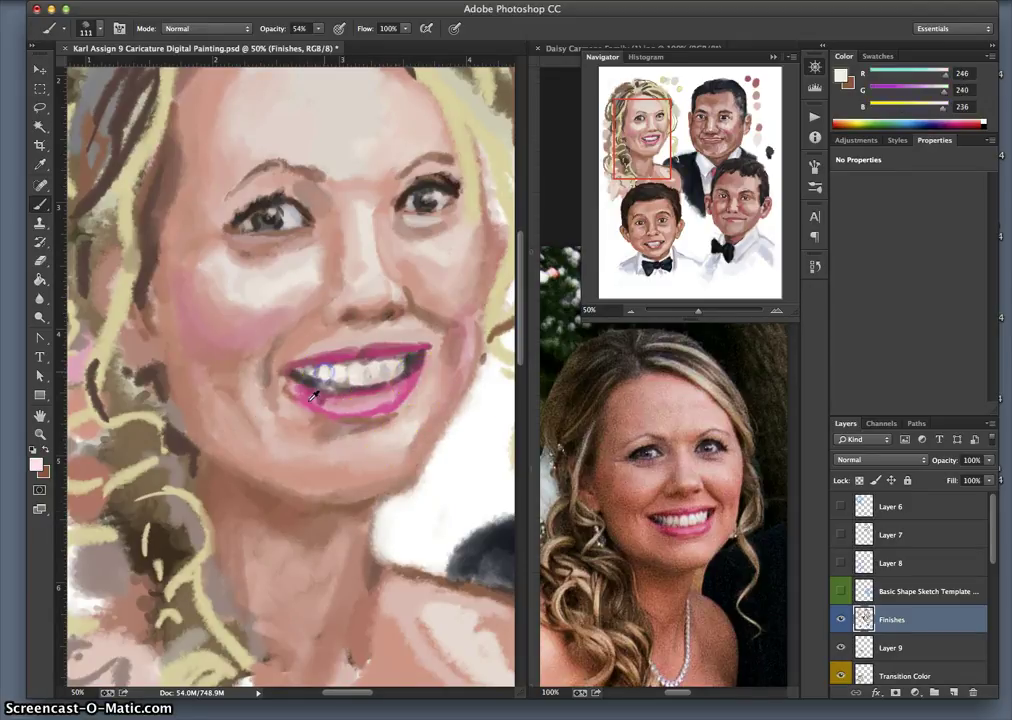
mouse_move(316, 372)
left_mouse_down()
mouse_move(267, 436)
mouse_move(269, 465)
mouse_move(337, 465)
mouse_move(346, 375)
mouse_move(328, 373)
mouse_move(378, 372)
mouse_move(362, 374)
left_mouse_up()
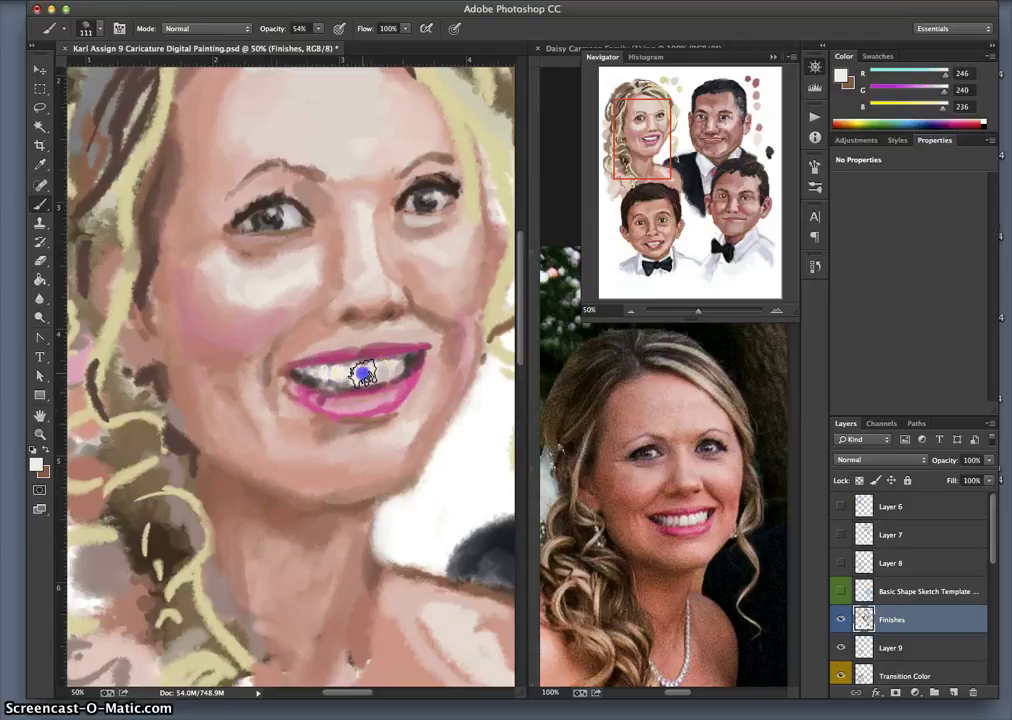
Soften the corner and body of the woman's lower lip with pink sampled from the lip and blush from her cheek
mouse_move(312, 462)
left_mouse_down()
mouse_move(305, 468)
mouse_move(325, 447)
mouse_move(349, 515)
mouse_move(398, 397)
mouse_move(273, 422)
mouse_move(305, 395)
mouse_move(287, 389)
mouse_move(307, 400)
left_mouse_up()
left_click(400, 391, "alt")
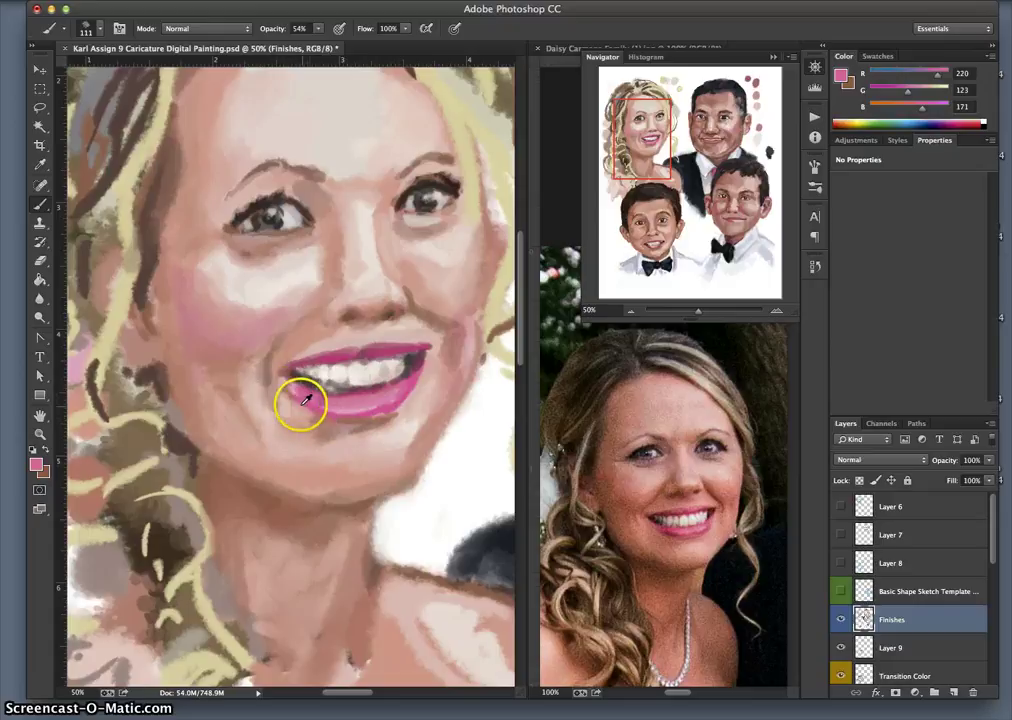
left_click(182, 308, "alt")
mouse_move(284, 382)
left_mouse_down()
mouse_move(311, 402)
mouse_move(374, 408)
left_mouse_up()
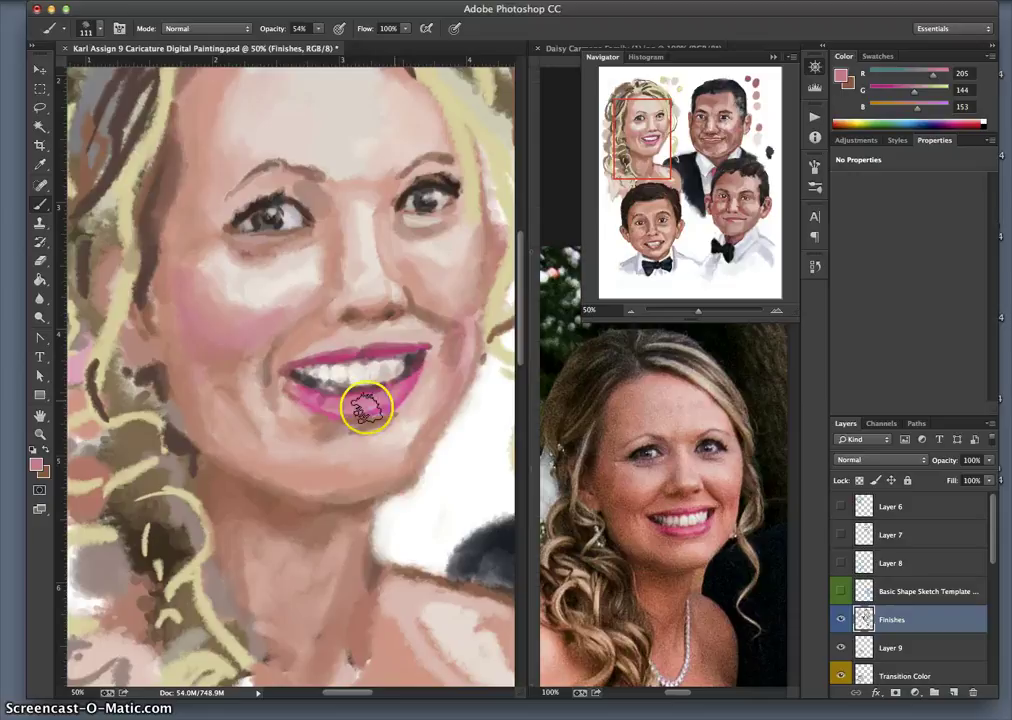
Darken the bottom edge of the woman's lower lip with sampled plum, and deepen its inner edge with sampled magenta
left_click(419, 360, "alt")
left_click(422, 358, "alt")
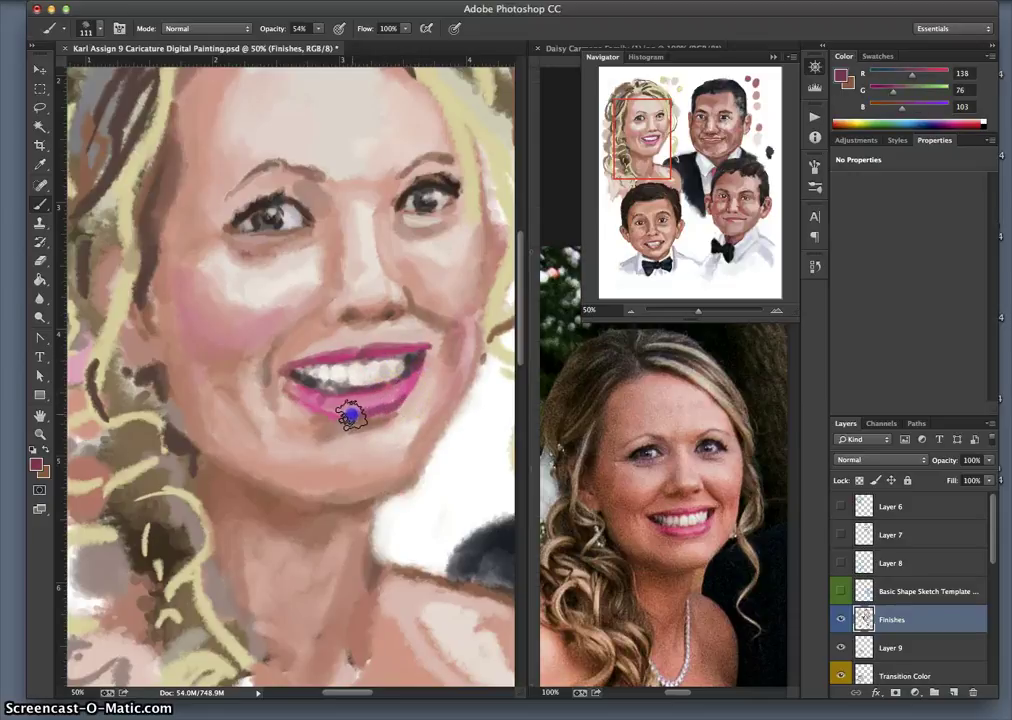
mouse_move(270, 422)
left_mouse_down()
mouse_move(340, 427)
mouse_move(314, 422)
mouse_move(345, 402)
mouse_move(311, 401)
mouse_move(328, 411)
mouse_move(424, 355)
mouse_move(328, 413)
left_mouse_up()
left_click(418, 365, "alt")
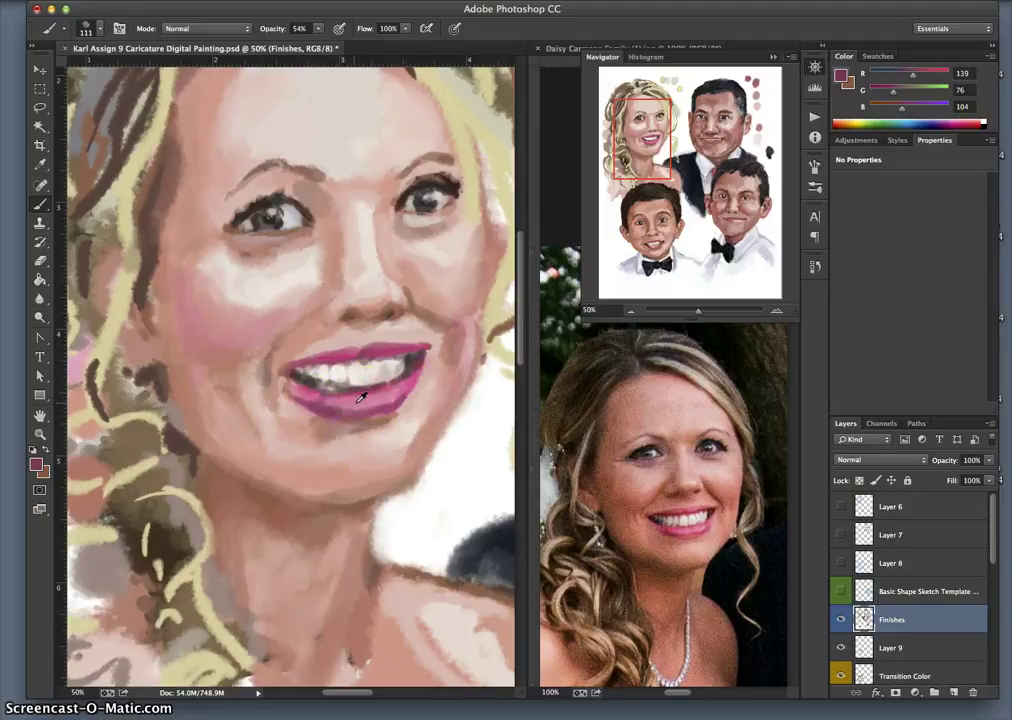
left_click(365, 392, "alt")
left_click(398, 389)
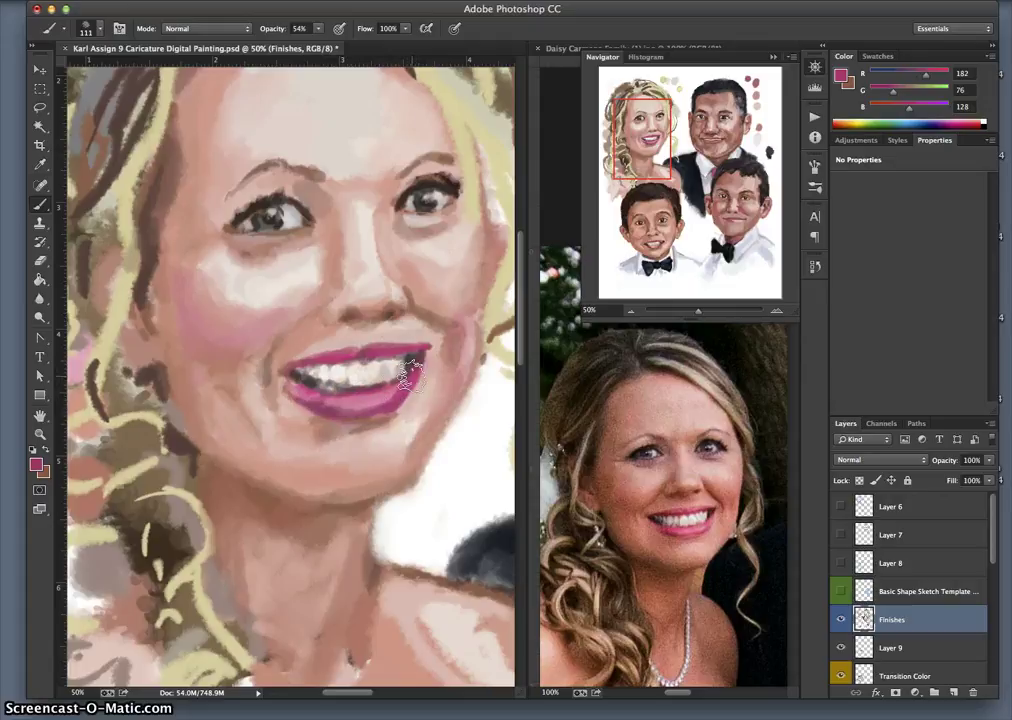
mouse_move(384, 393)
left_mouse_down()
mouse_move(285, 413)
mouse_move(300, 390)
mouse_move(311, 396)
left_mouse_up()
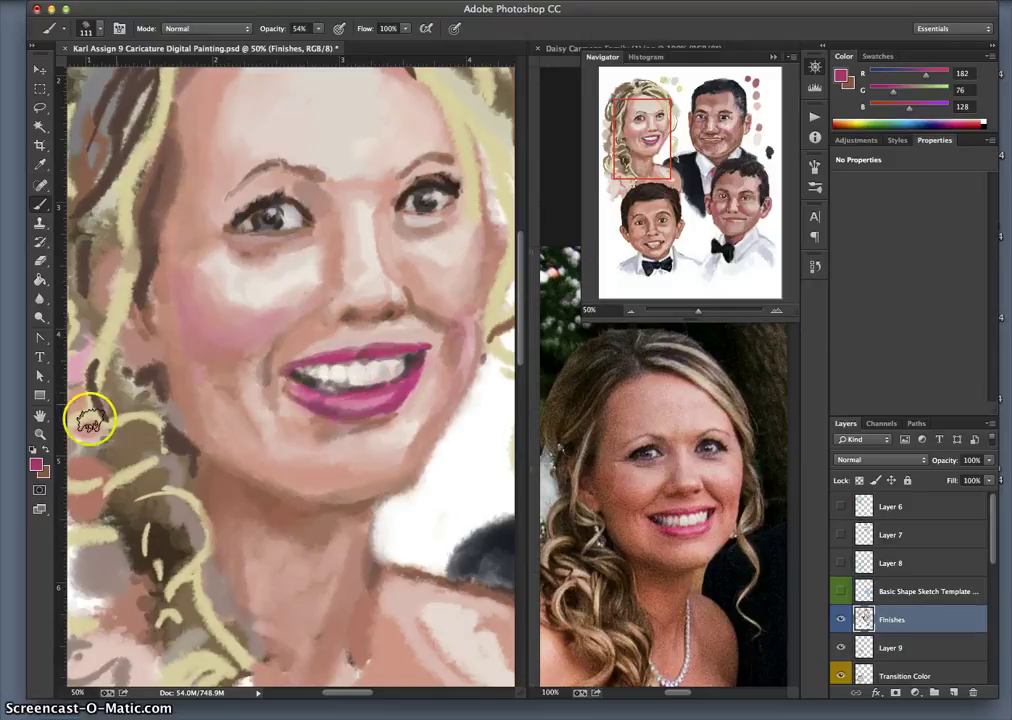
Shift the foreground colour to the redder pink b64c6f and paint it over the woman's lower lip
left_click(36, 463)
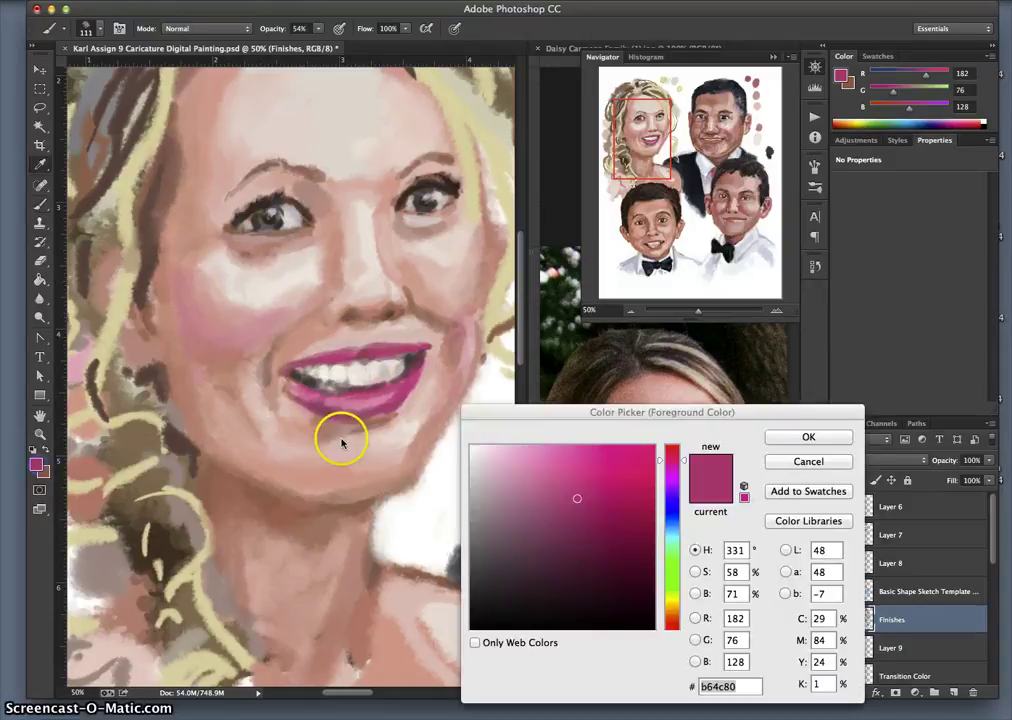
left_click(670, 456)
left_click(808, 437)
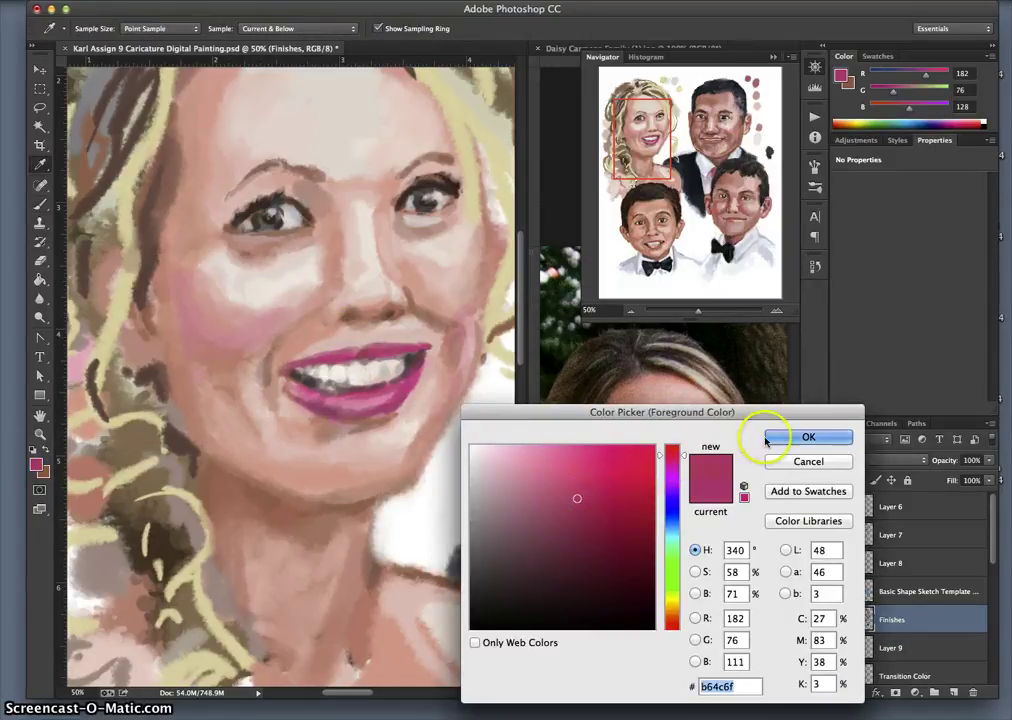
left_click_drag(276, 397, 300, 395)
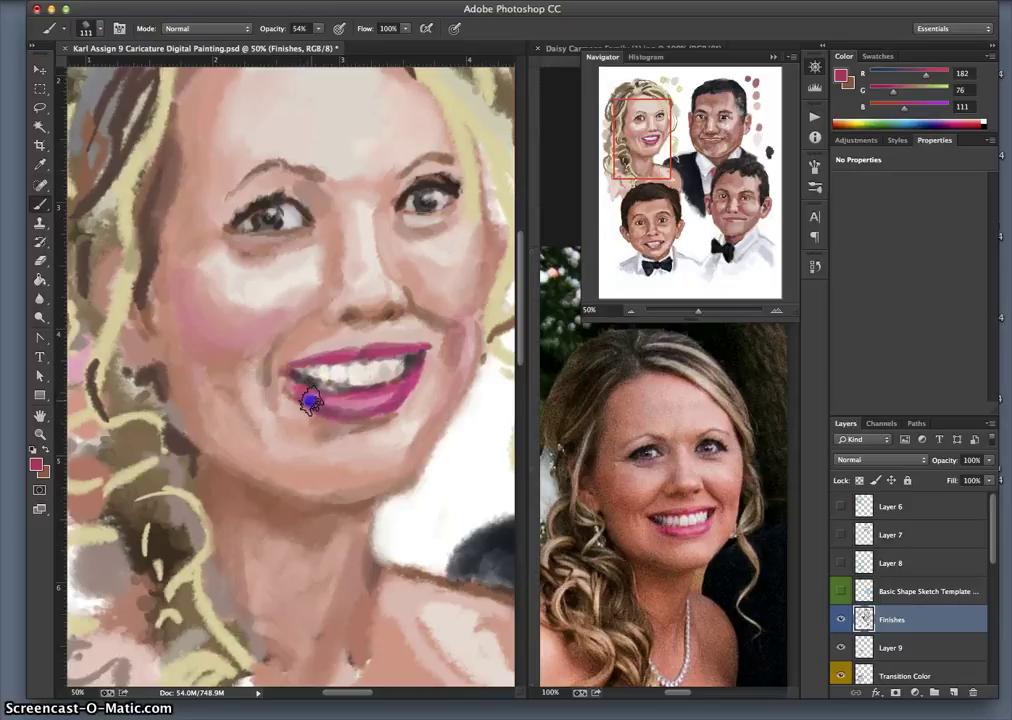
mouse_move(340, 411)
left_mouse_down()
mouse_move(380, 400)
mouse_move(334, 391)
mouse_move(402, 402)
mouse_move(337, 418)
left_mouse_up()
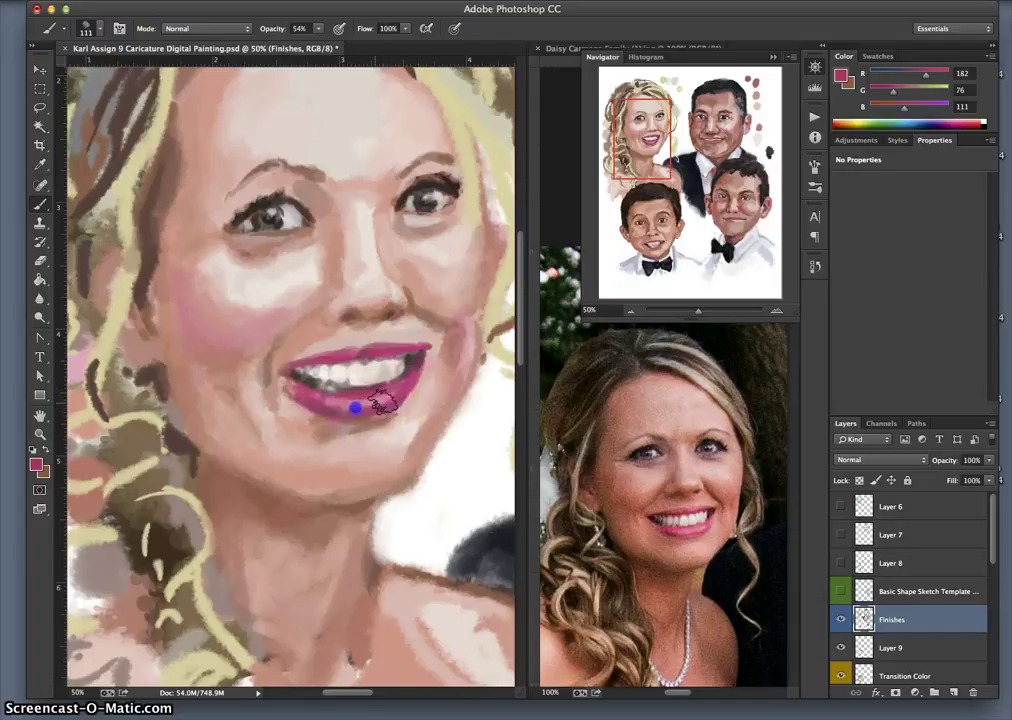
Highlight the woman's lower lip with sampled light pink, and clean up the skin beside its corner with sampled light skin tone
left_click(380, 402, "alt")
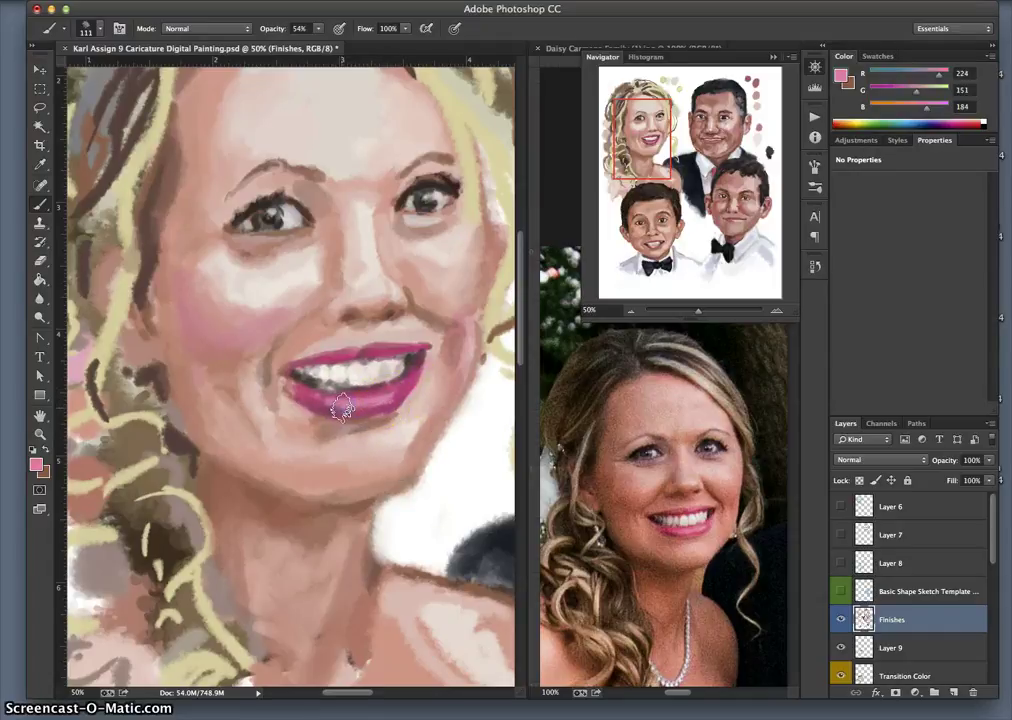
mouse_move(400, 393)
left_mouse_down()
mouse_move(314, 450)
mouse_move(319, 400)
mouse_move(303, 393)
left_mouse_up()
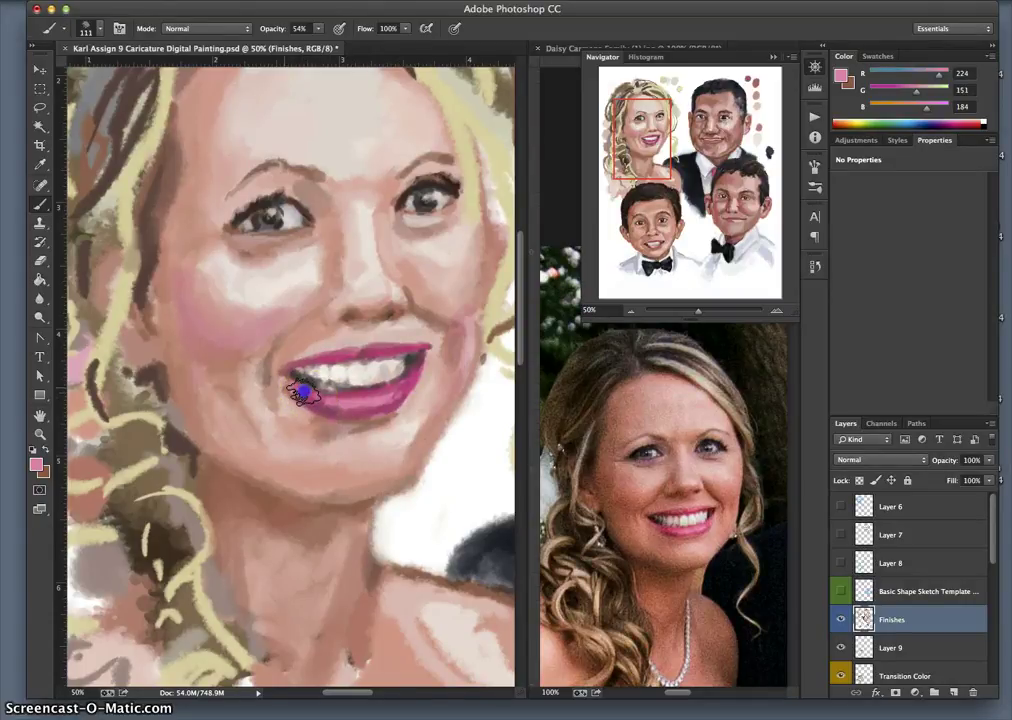
left_click(289, 405, "alt")
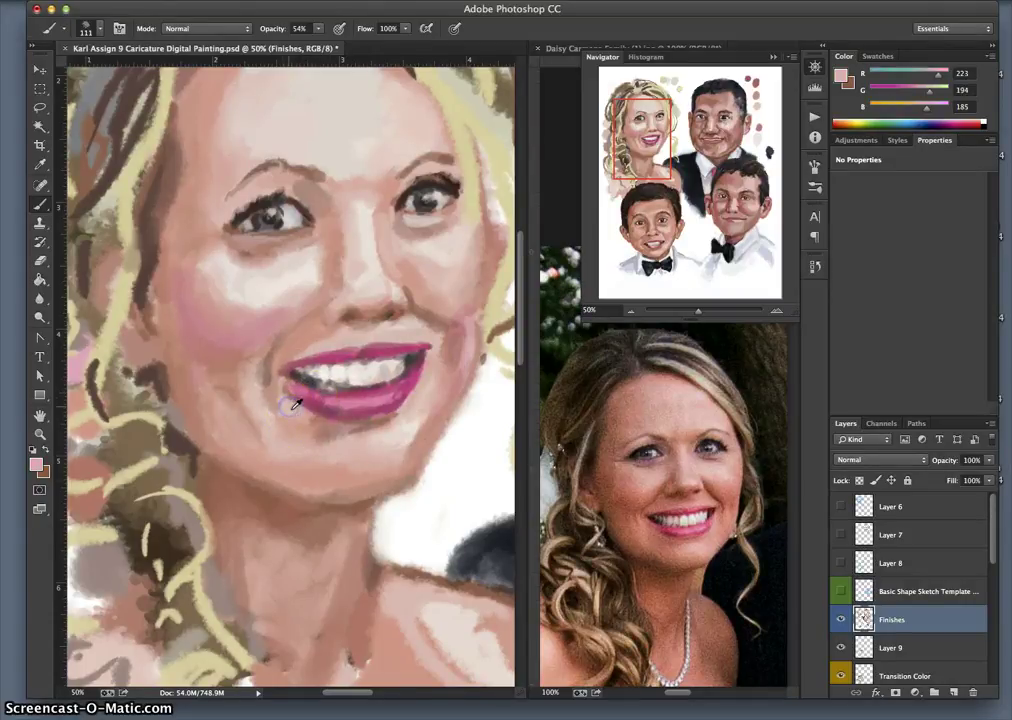
mouse_move(293, 404)
left_mouse_down()
mouse_move(281, 389)
mouse_move(357, 418)
mouse_move(380, 413)
mouse_move(289, 429)
mouse_move(296, 436)
left_mouse_up()
Glaze the woman's lips at 8% brush opacity with a brown skin tone sampled from the man's forehead
key("super+minus")
key("super+minus")
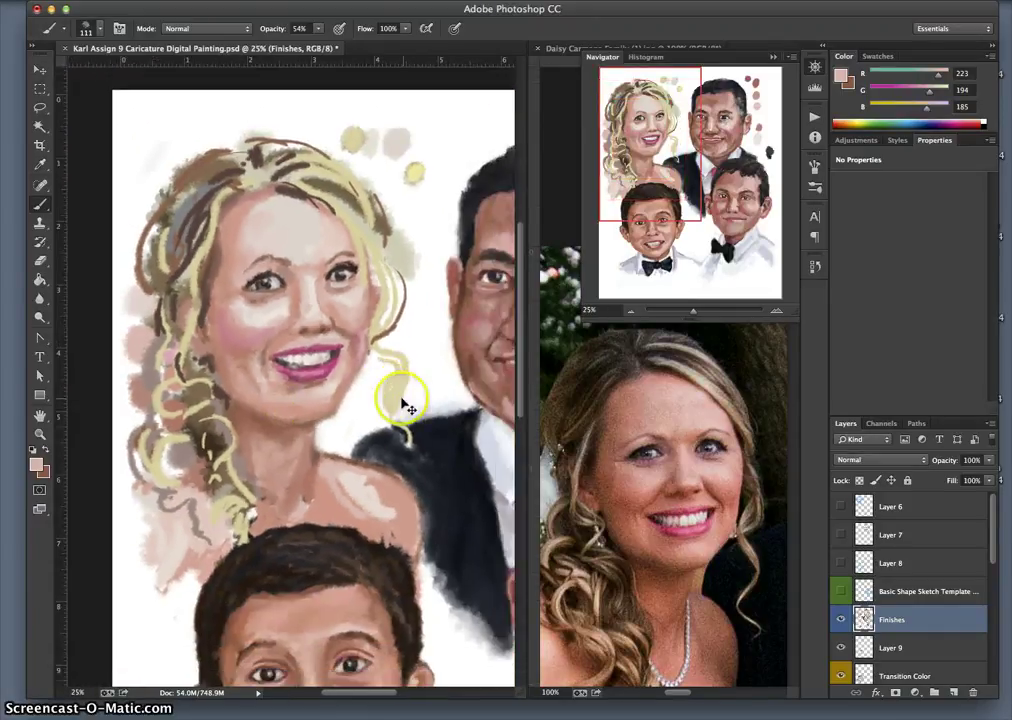
left_click_drag(404, 405, 368, 400)
left_click_drag(257, 332, 364, 418)
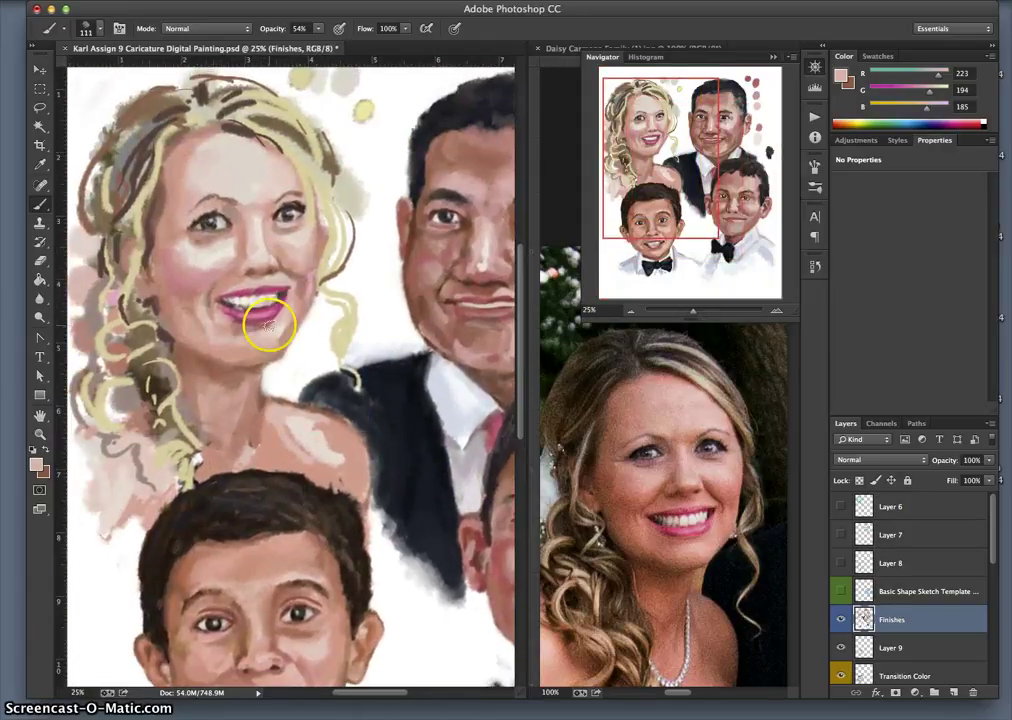
left_click(443, 155, "alt")
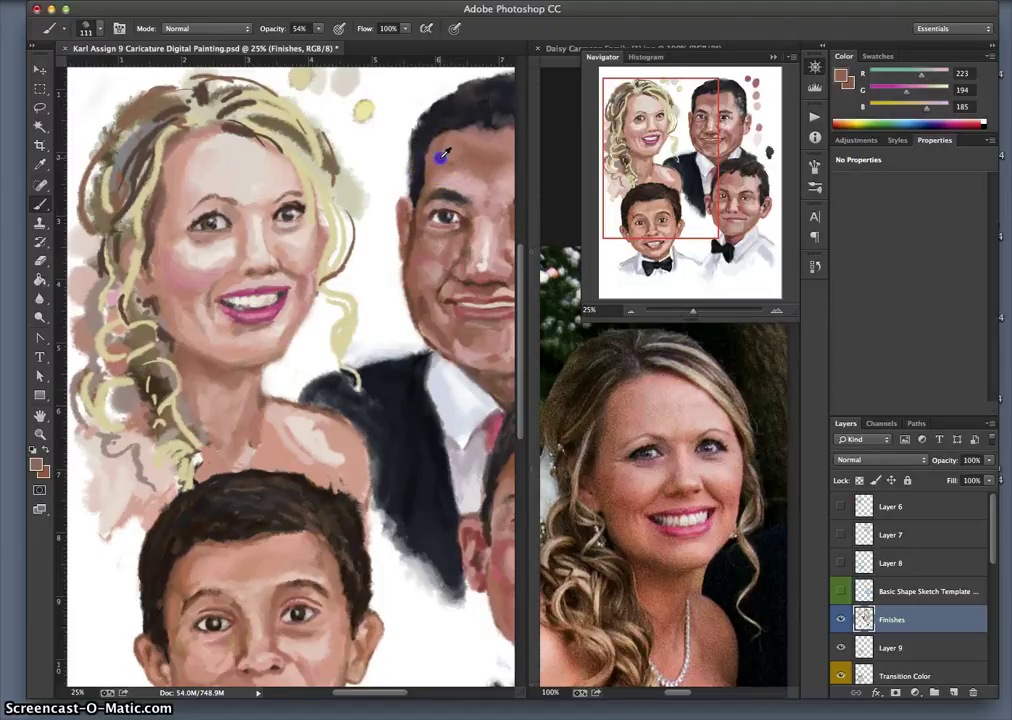
left_click(317, 29)
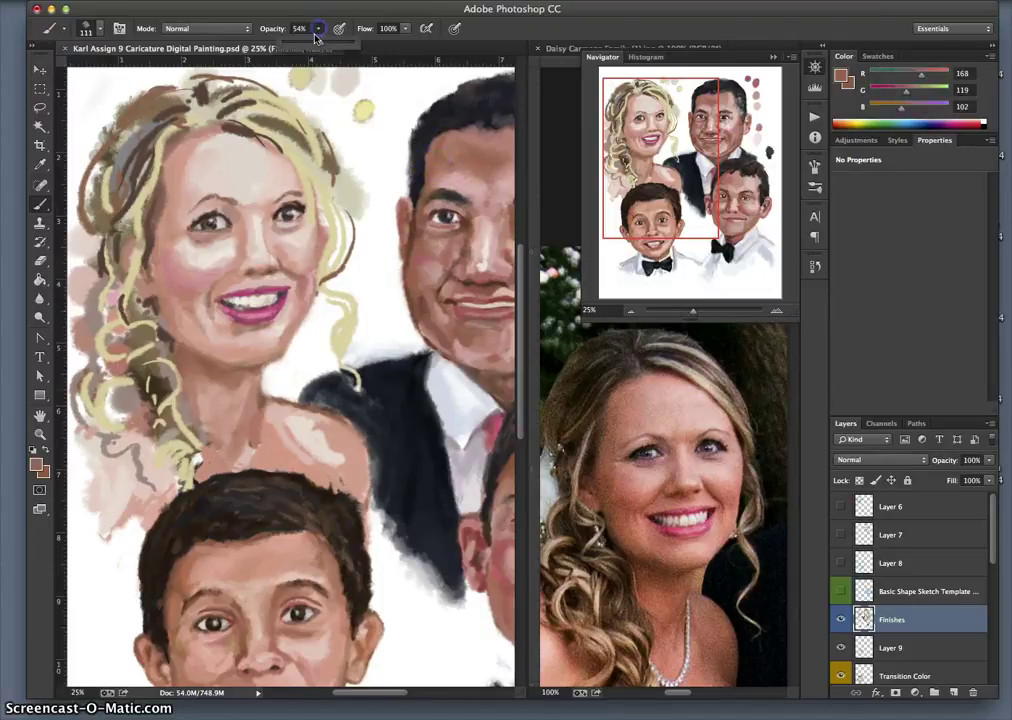
left_click(280, 304)
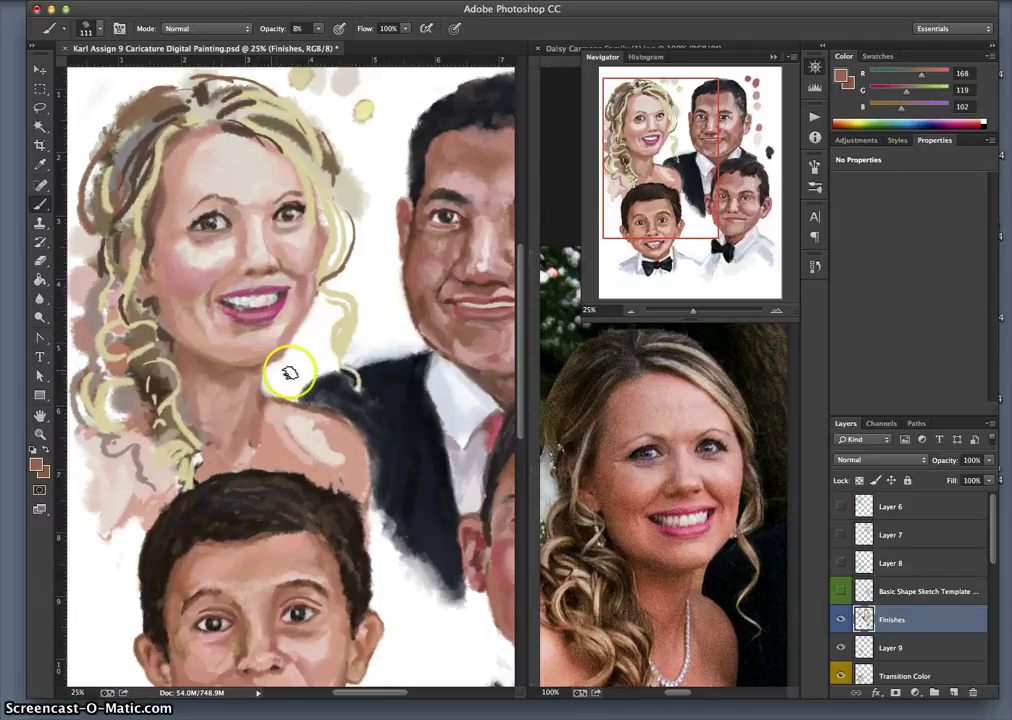
Paint the man's tie and touch up the corner of the woman's lips with sampled magenta at 43% brush opacity
left_click(231, 316, "alt")
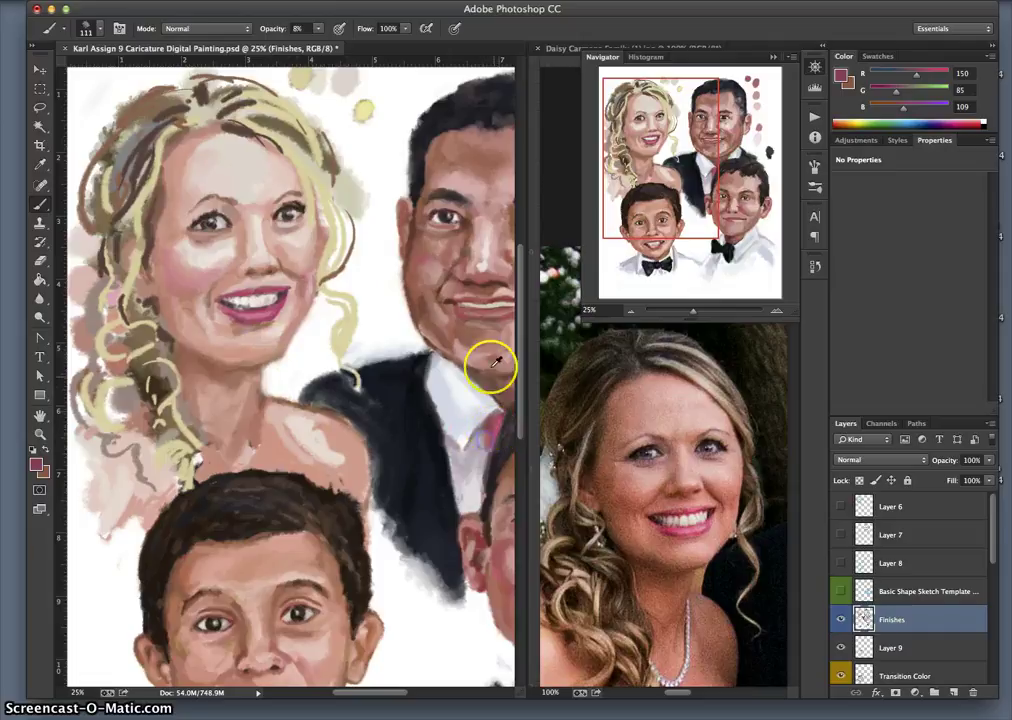
left_click(271, 312, "alt")
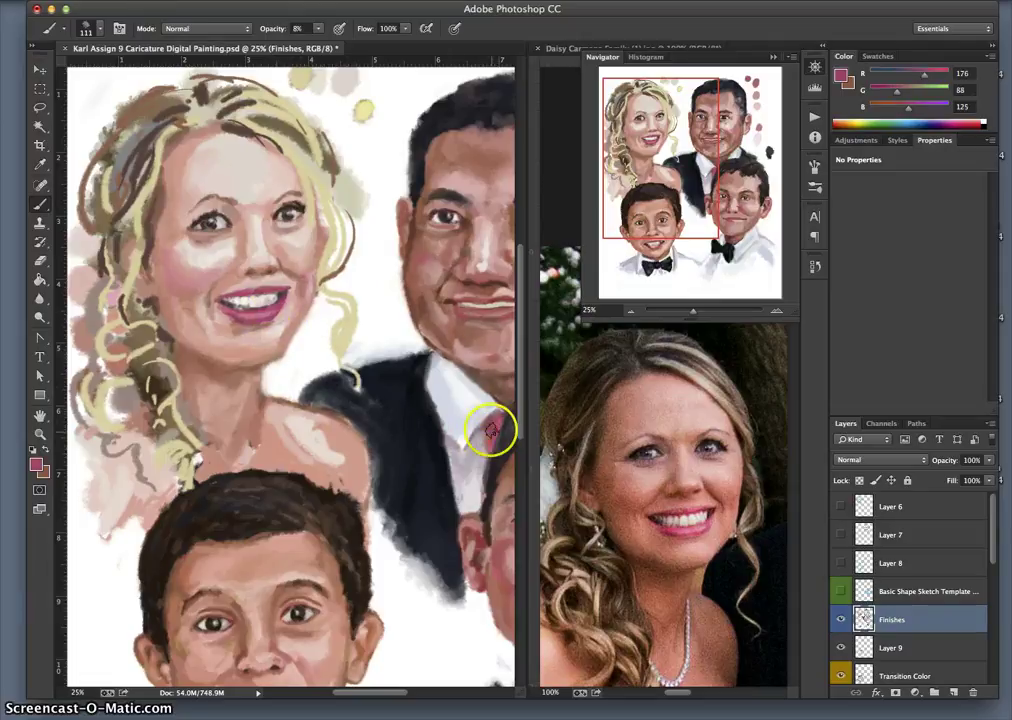
left_click(318, 28)
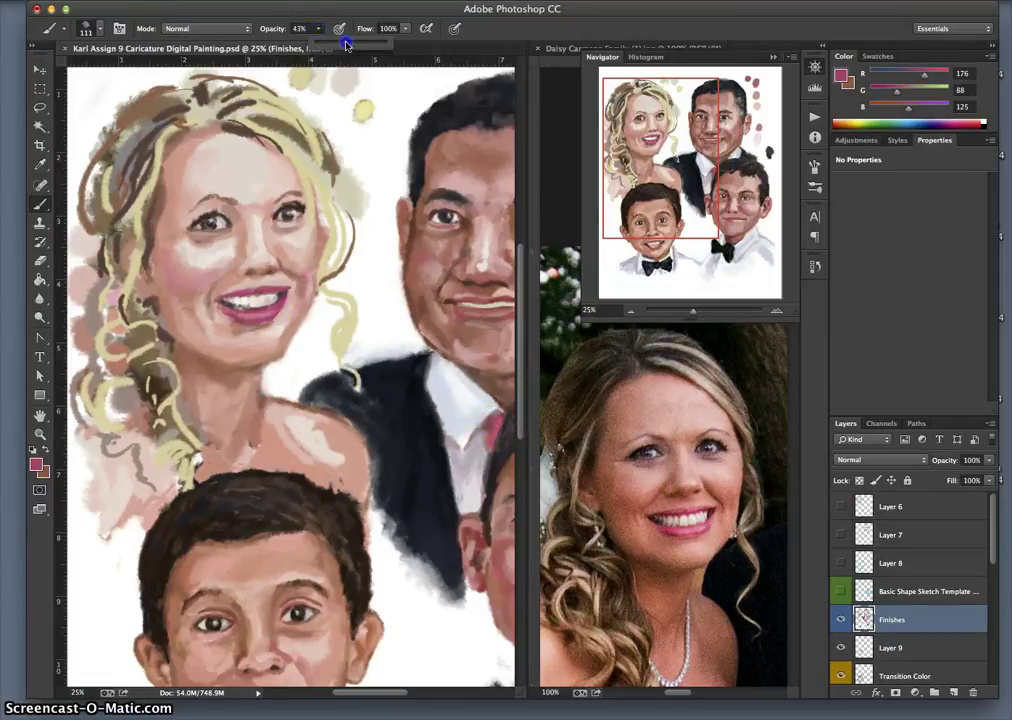
left_click(443, 378)
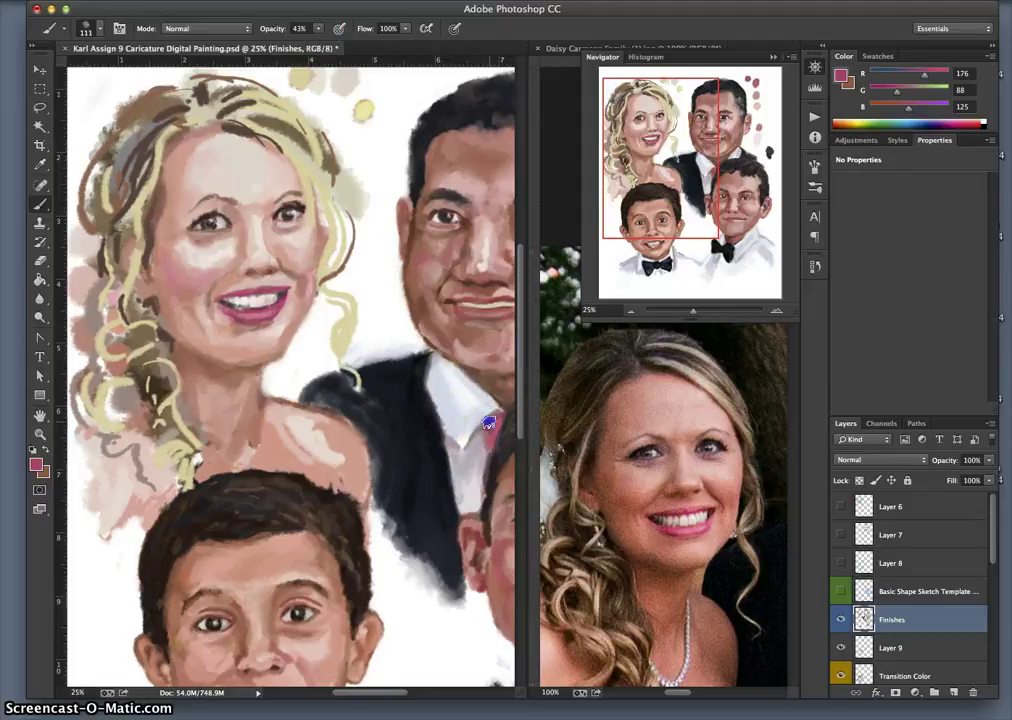
mouse_move(487, 430)
left_mouse_down()
mouse_move(470, 451)
mouse_move(490, 430)
left_mouse_up()
key("super+z")
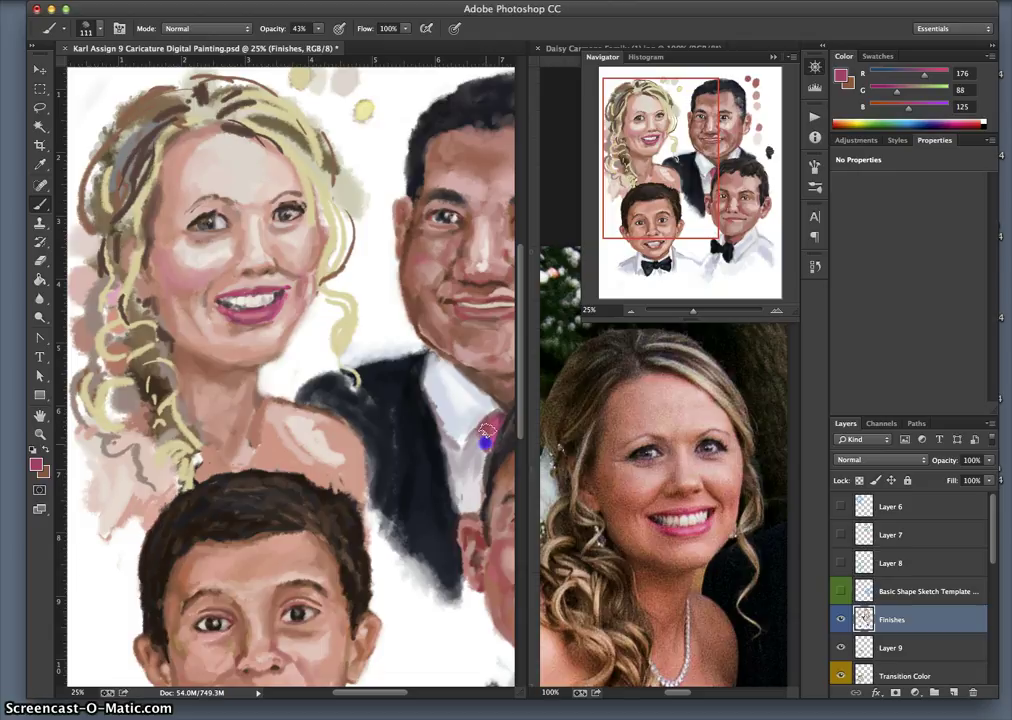
mouse_move(484, 430)
left_mouse_down()
mouse_move(451, 516)
mouse_move(488, 447)
mouse_move(413, 556)
mouse_move(359, 581)
mouse_move(377, 495)
mouse_move(393, 484)
mouse_move(320, 443)
left_mouse_up()
key("super+plus")
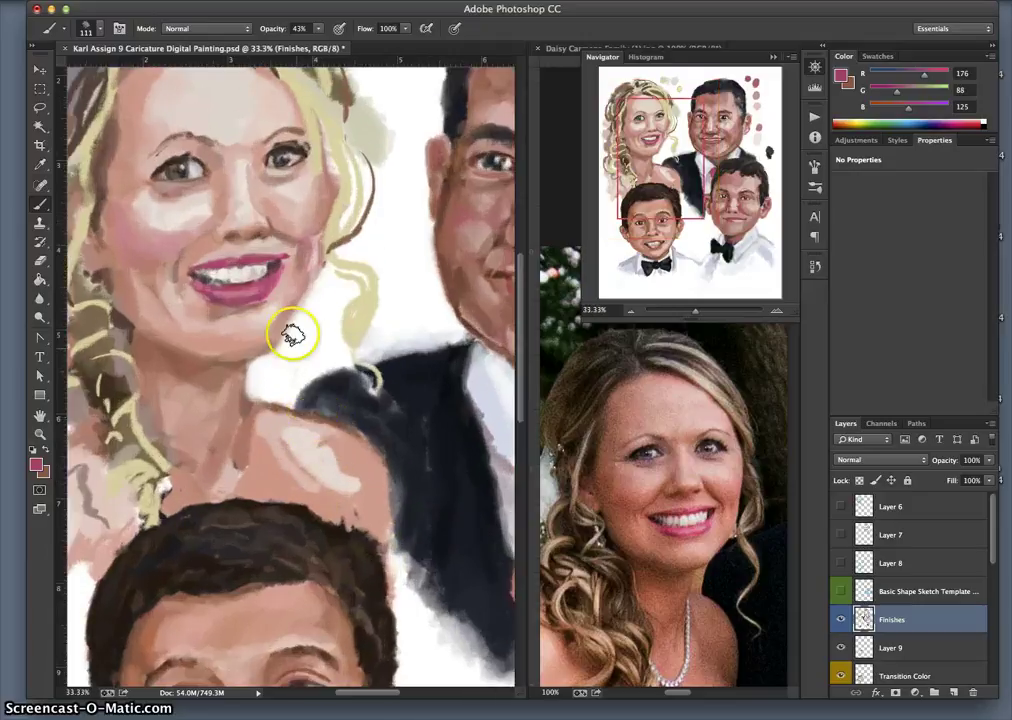
mouse_move(289, 312)
left_mouse_down()
mouse_move(382, 397)
mouse_move(366, 463)
mouse_move(373, 413)
mouse_move(402, 355)
mouse_move(352, 446)
mouse_move(350, 490)
left_mouse_up()
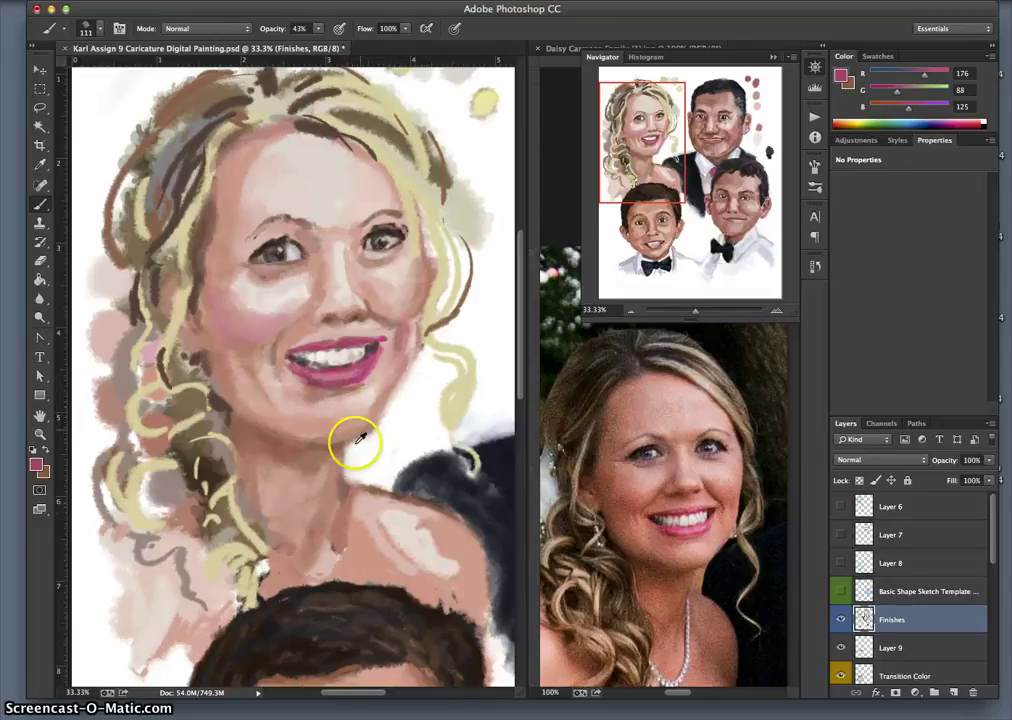
Refine the woman's eye nearest the man with light, dark brown and dark grey tones sampled around it, and sample pale skin from below her other brow
left_click(405, 247, "alt")
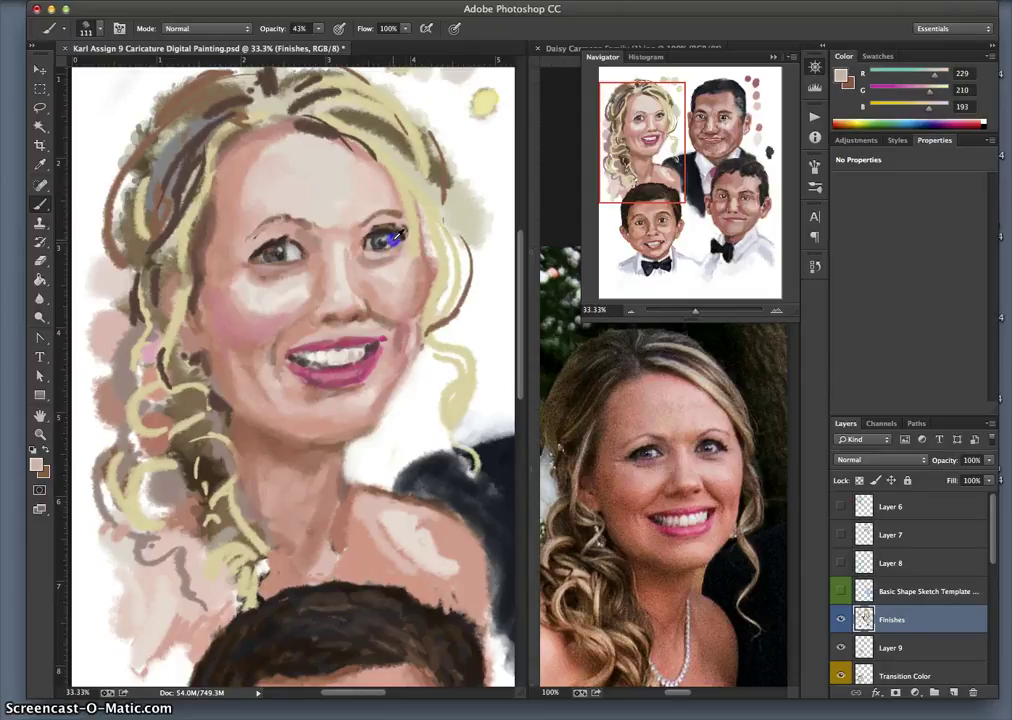
left_click(397, 241, "alt")
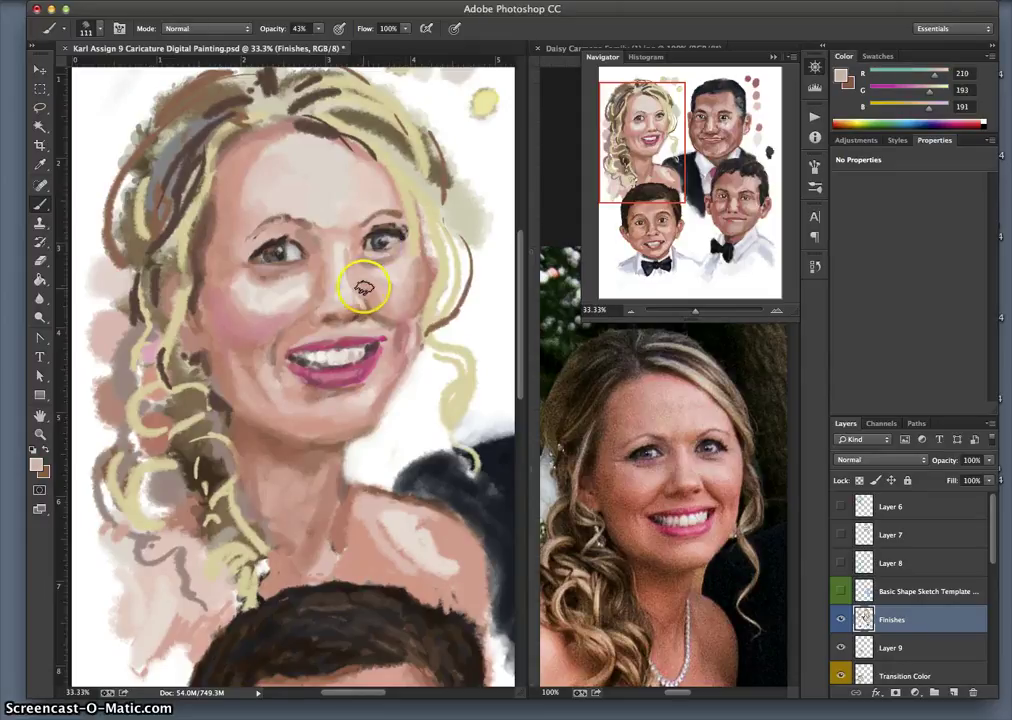
left_click(397, 236, "alt")
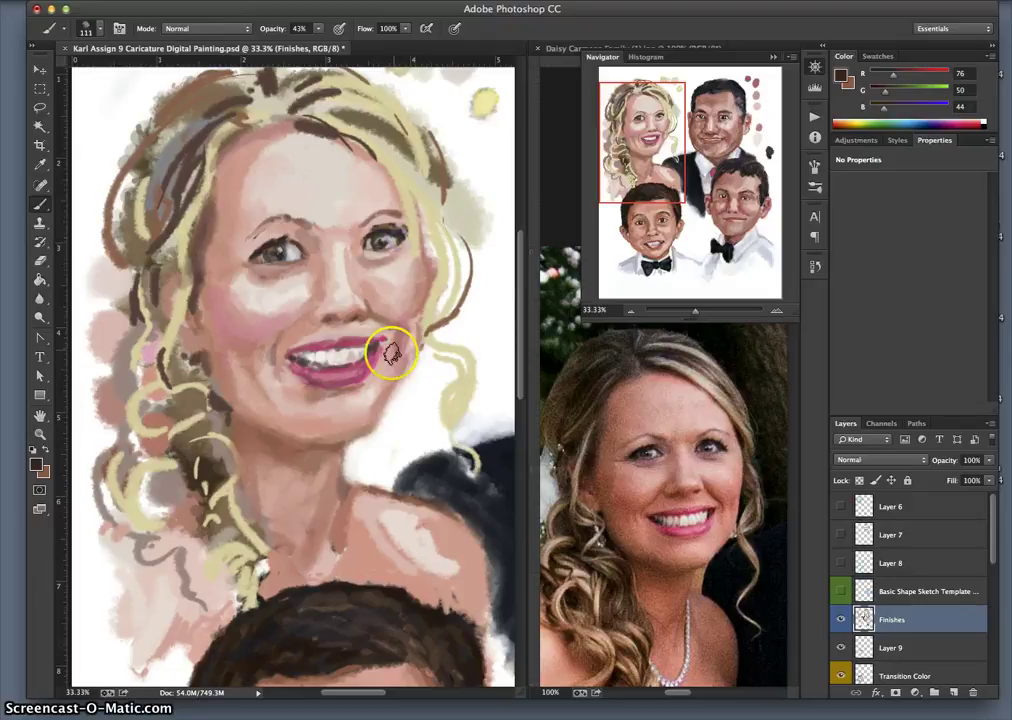
left_click(396, 237, "alt")
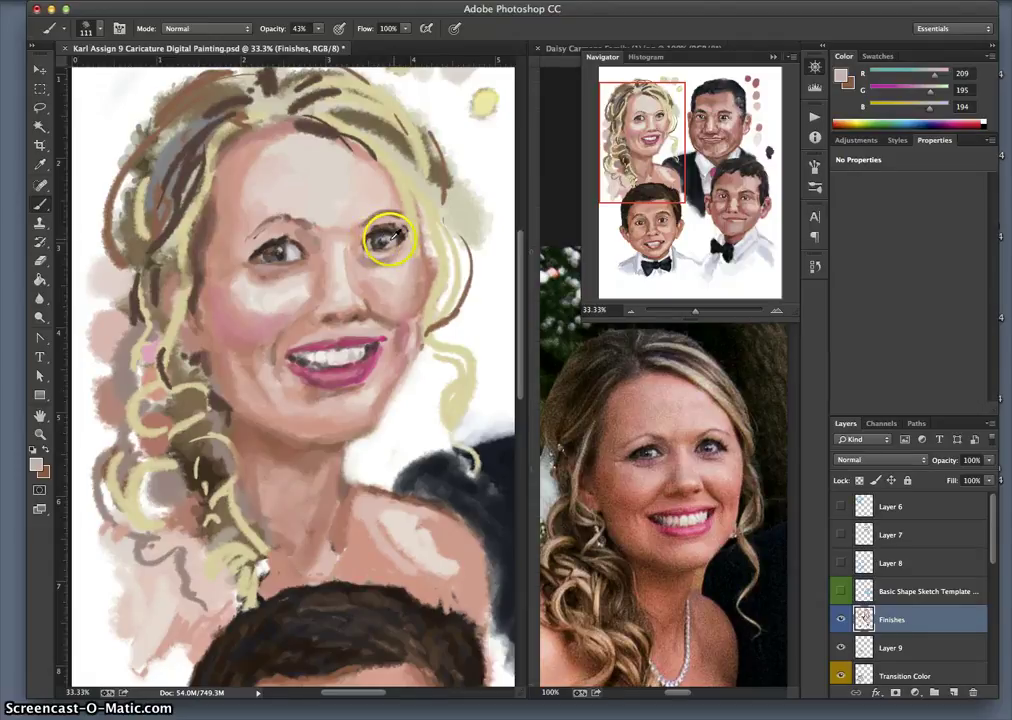
left_click(385, 242, "alt")
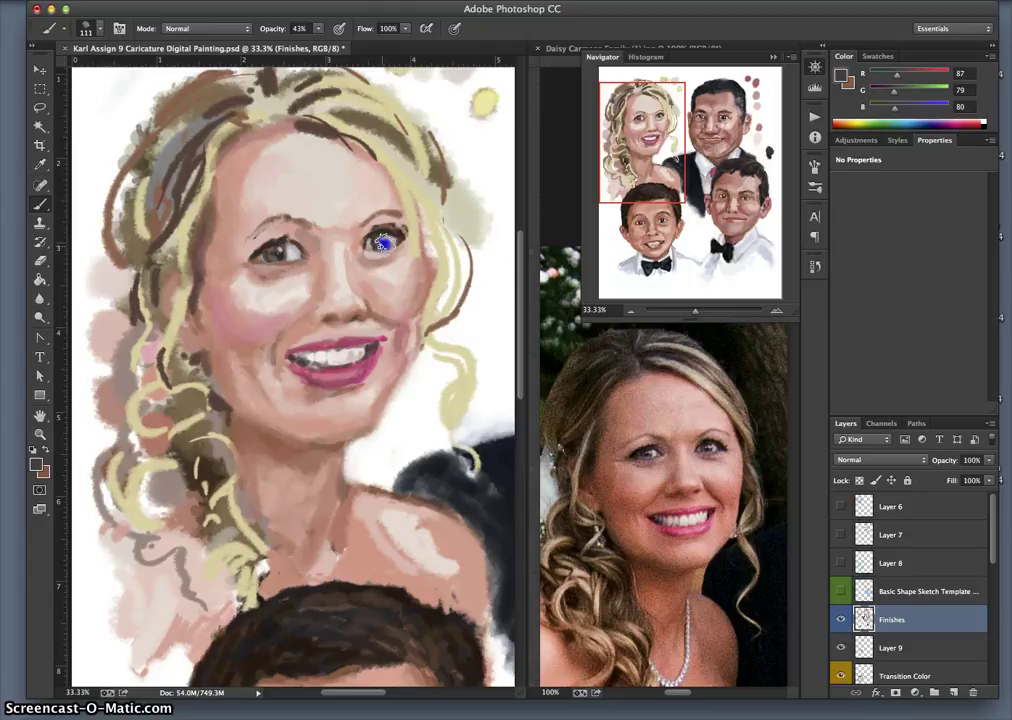
left_click(385, 238)
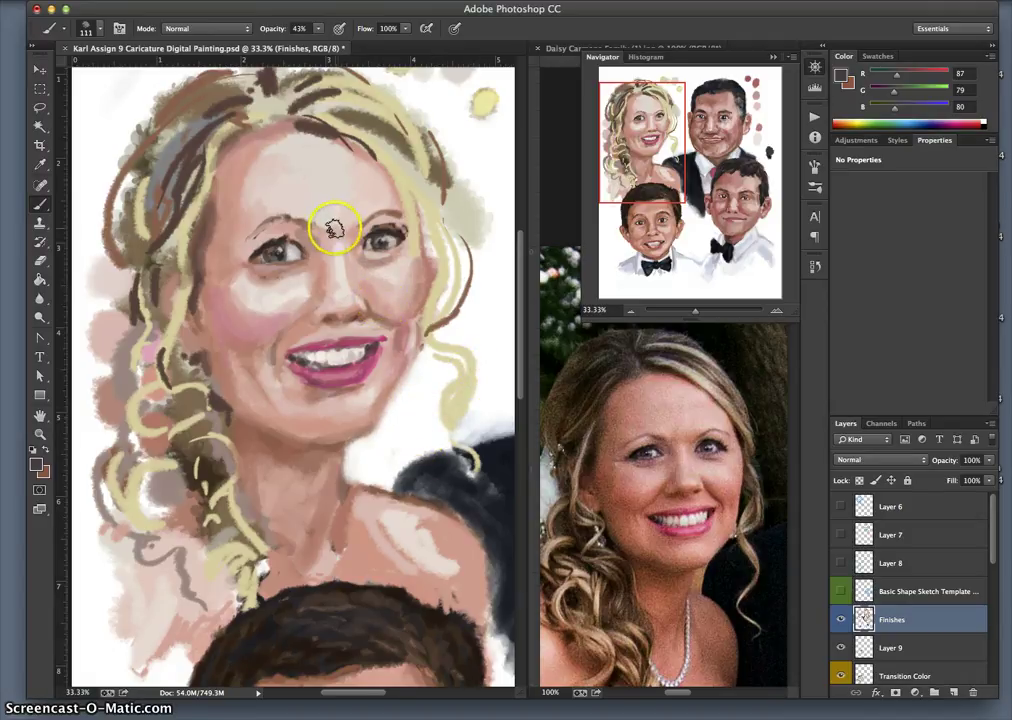
left_click(270, 233, "alt")
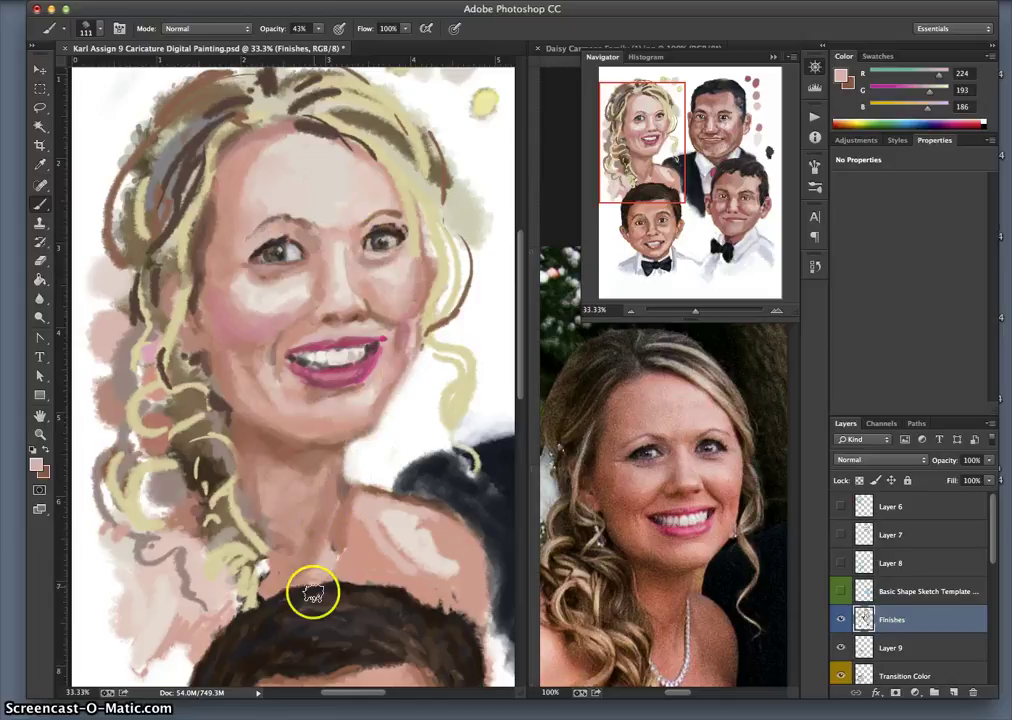
Lighten the top edge of the woman's shoulder and the base of her neck with a sampled pale pink skin tone
left_click(343, 487, "alt")
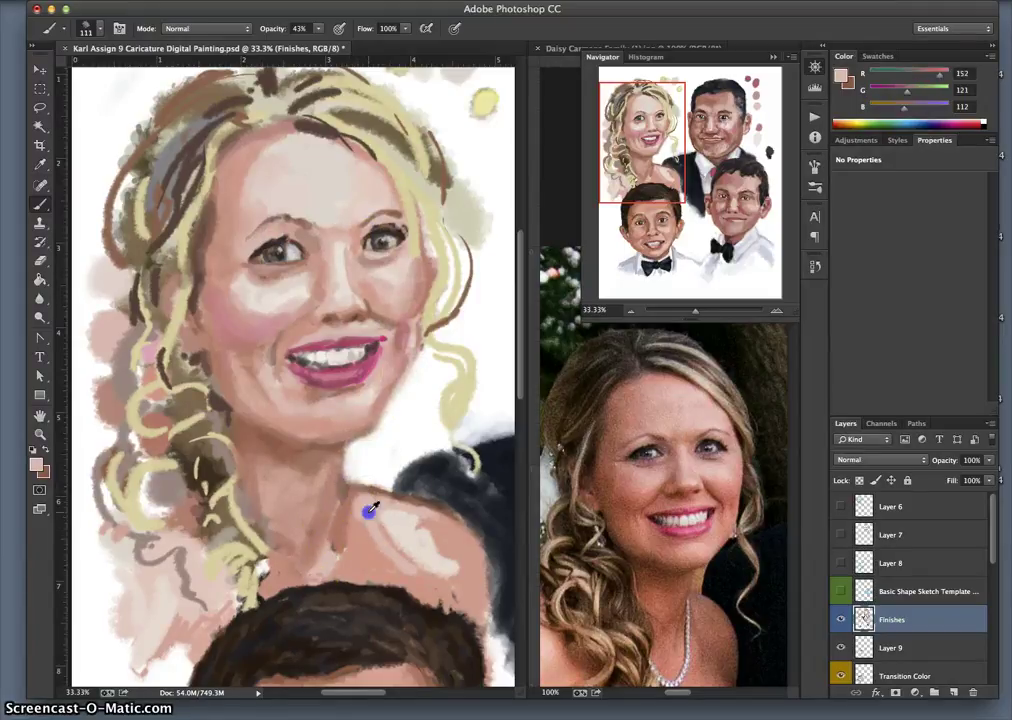
left_click(350, 486, "alt")
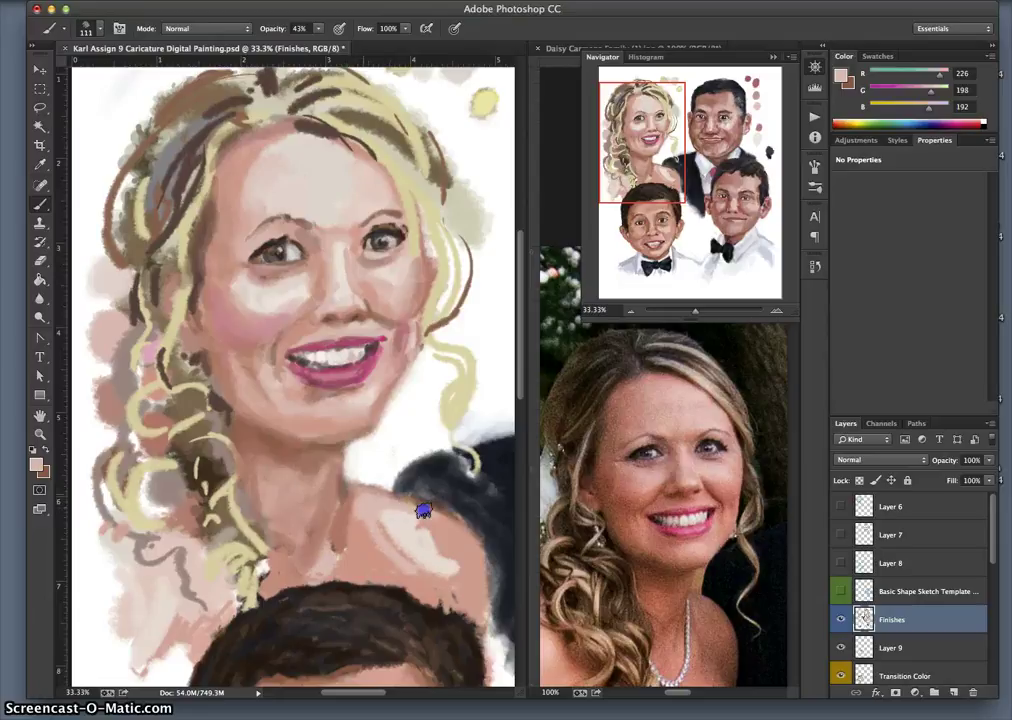
mouse_move(415, 502)
left_mouse_down()
mouse_move(441, 521)
mouse_move(374, 502)
left_mouse_up()
mouse_move(346, 543)
left_mouse_down()
mouse_move(255, 549)
mouse_move(260, 585)
mouse_move(353, 500)
mouse_move(350, 488)
left_mouse_up()
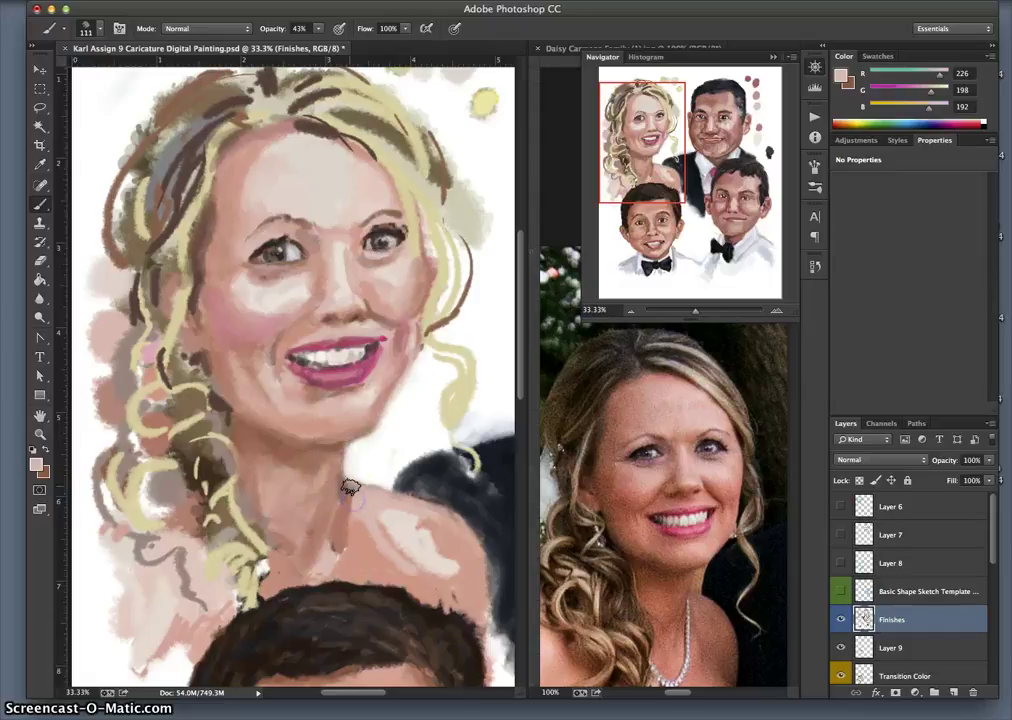
Blend the shading along the woman's jaw, neck and upper chest into the shoulder using sampled mid and brown skin tones
left_click(333, 535, "alt")
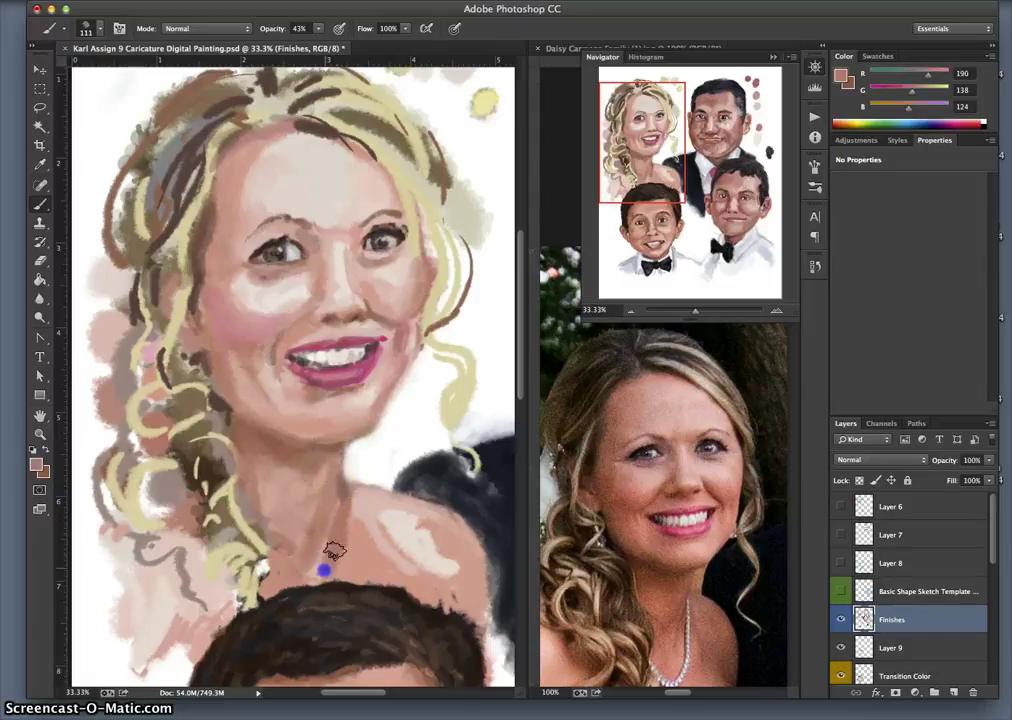
mouse_move(260, 411)
left_mouse_down()
mouse_move(262, 468)
mouse_move(333, 443)
mouse_move(285, 446)
mouse_move(305, 448)
left_mouse_up()
left_click(328, 447, "alt")
left_click(202, 293, "alt")
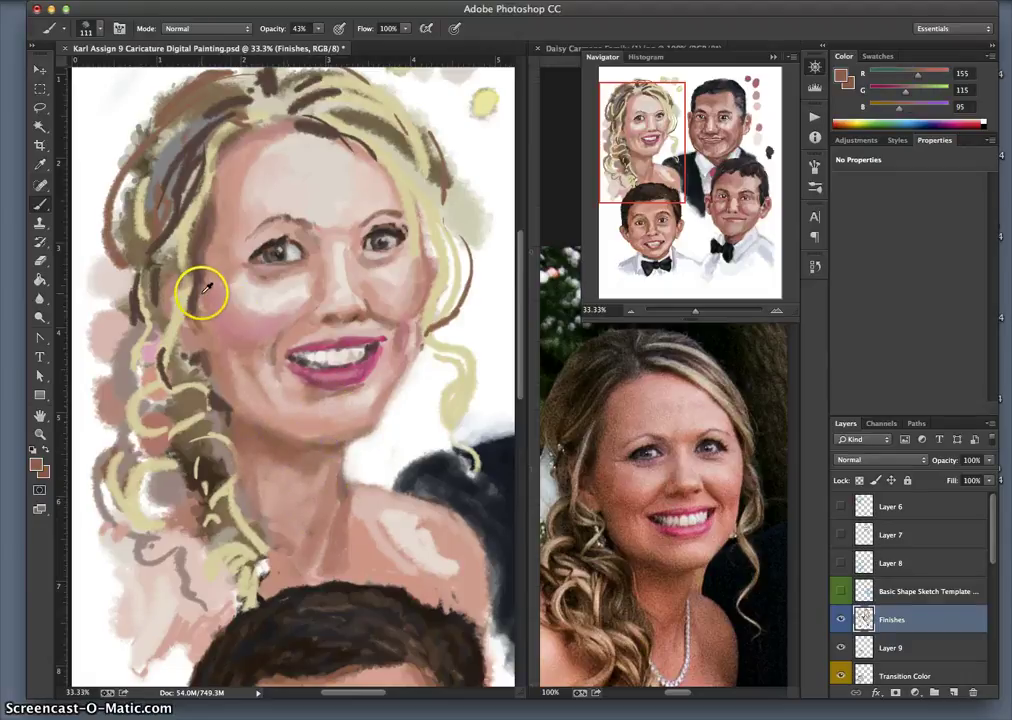
left_click(267, 436, "alt")
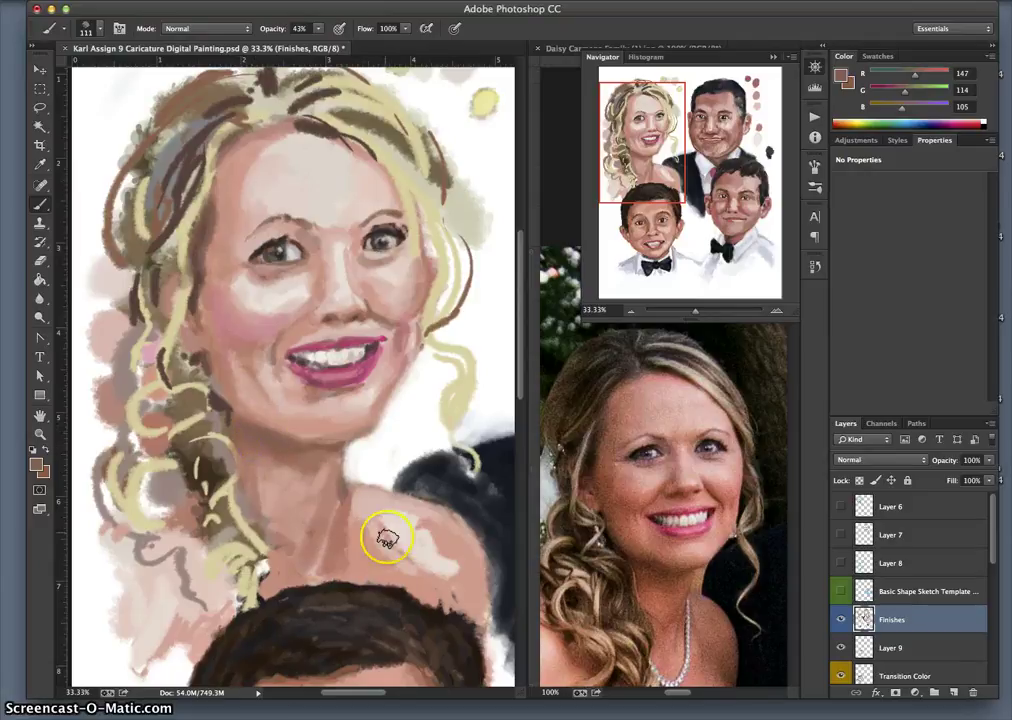
left_click(334, 583, "alt")
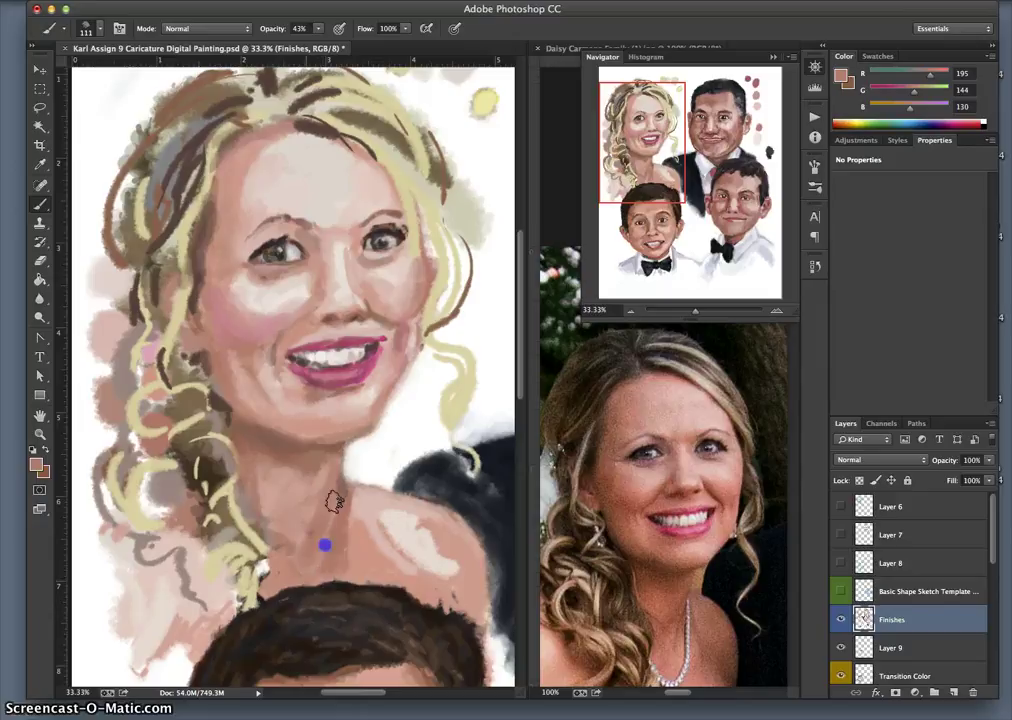
mouse_move(344, 574)
left_mouse_down()
mouse_move(447, 560)
mouse_move(351, 569)
left_mouse_up()
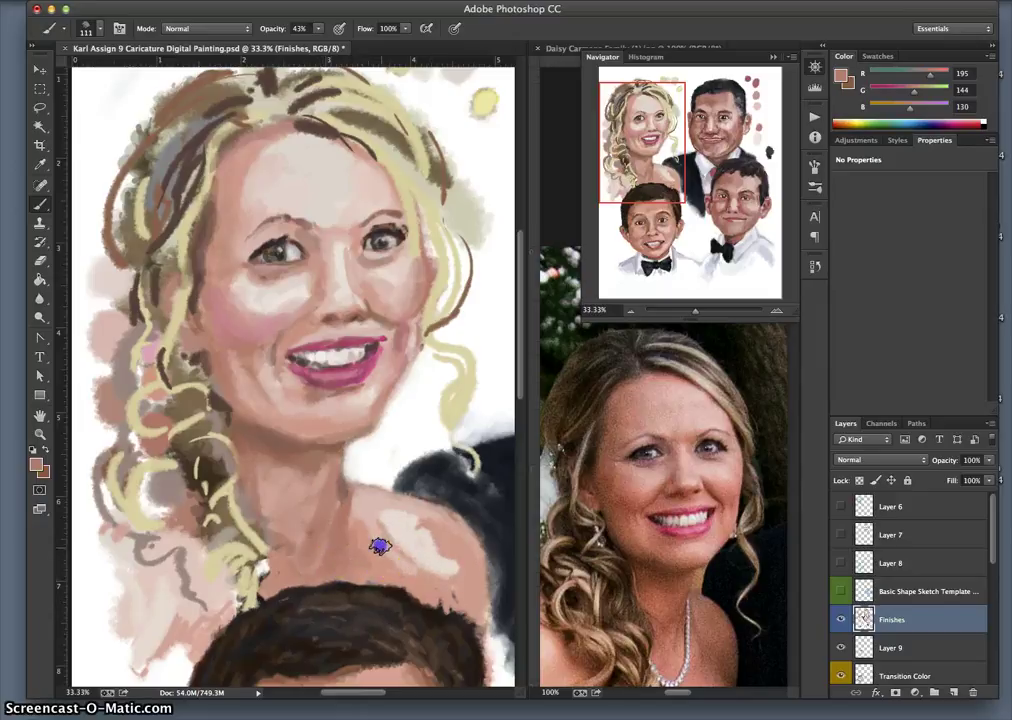
left_click_drag(441, 596, 437, 532)
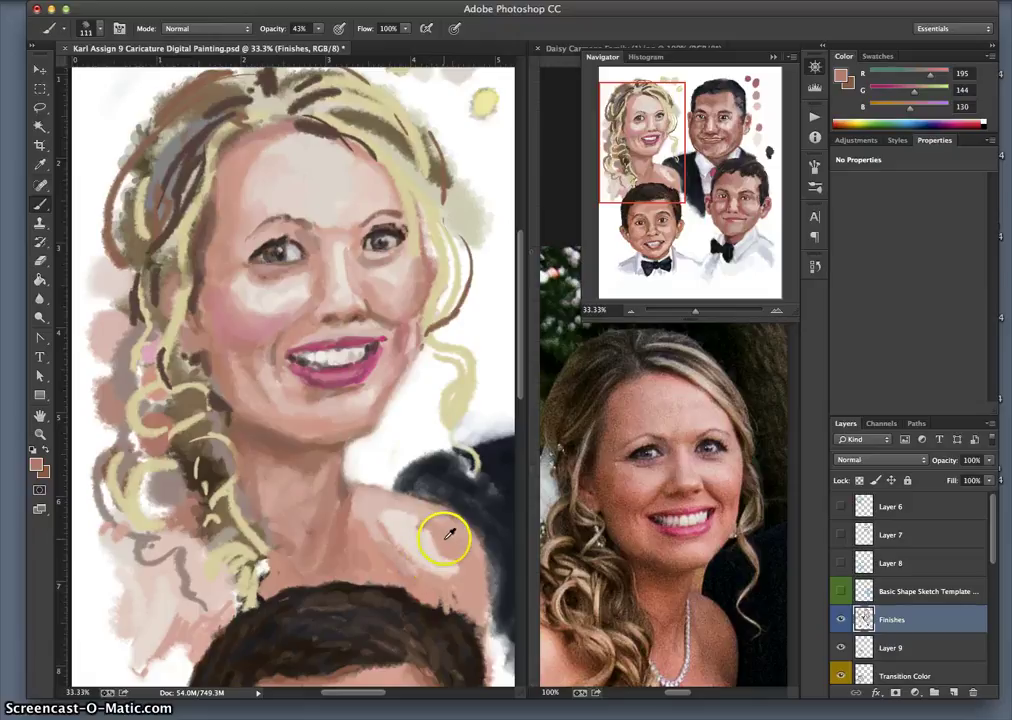
Try to mute the highlight on the woman's shoulder with a sampled pink skin tone
left_click(444, 538, "alt")
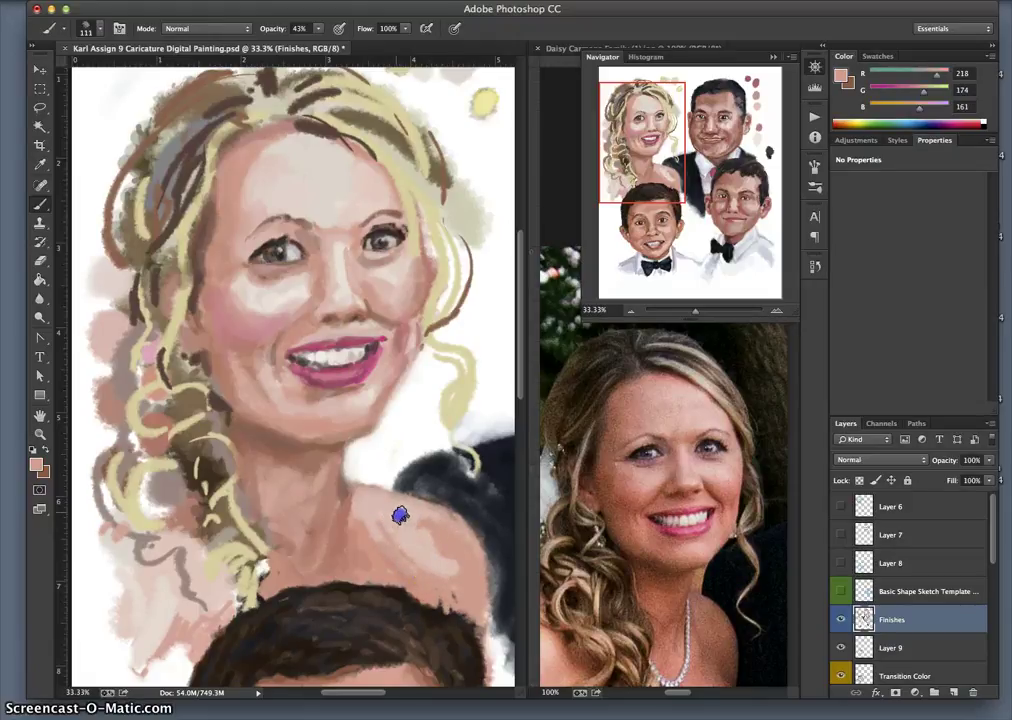
left_click(427, 566, "alt")
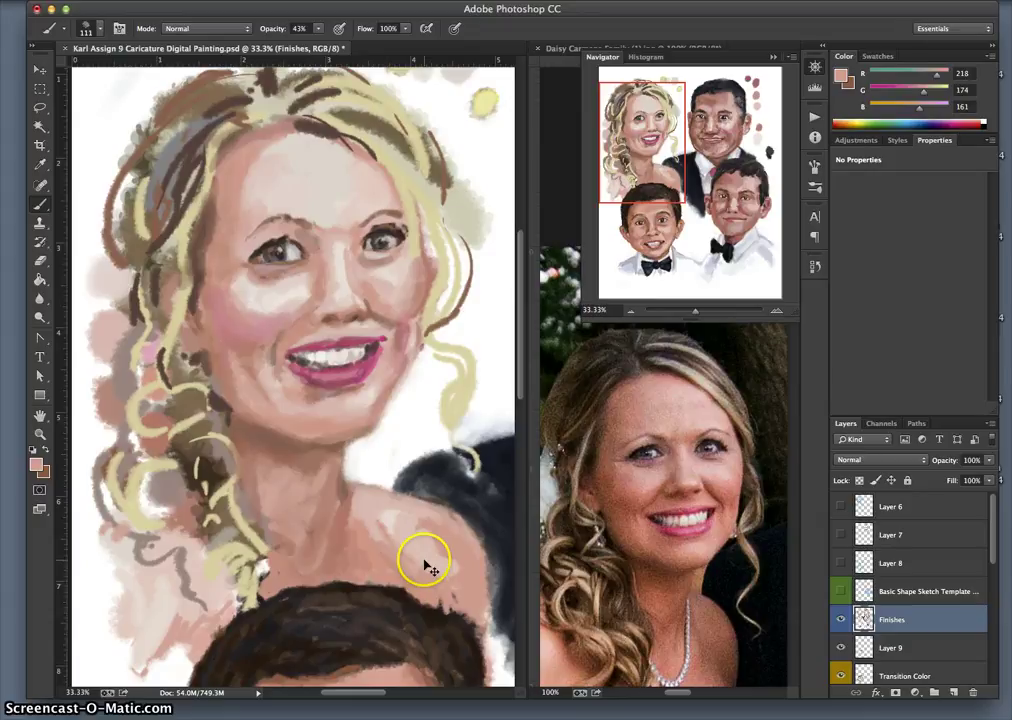
left_click_drag(434, 566, 400, 511)
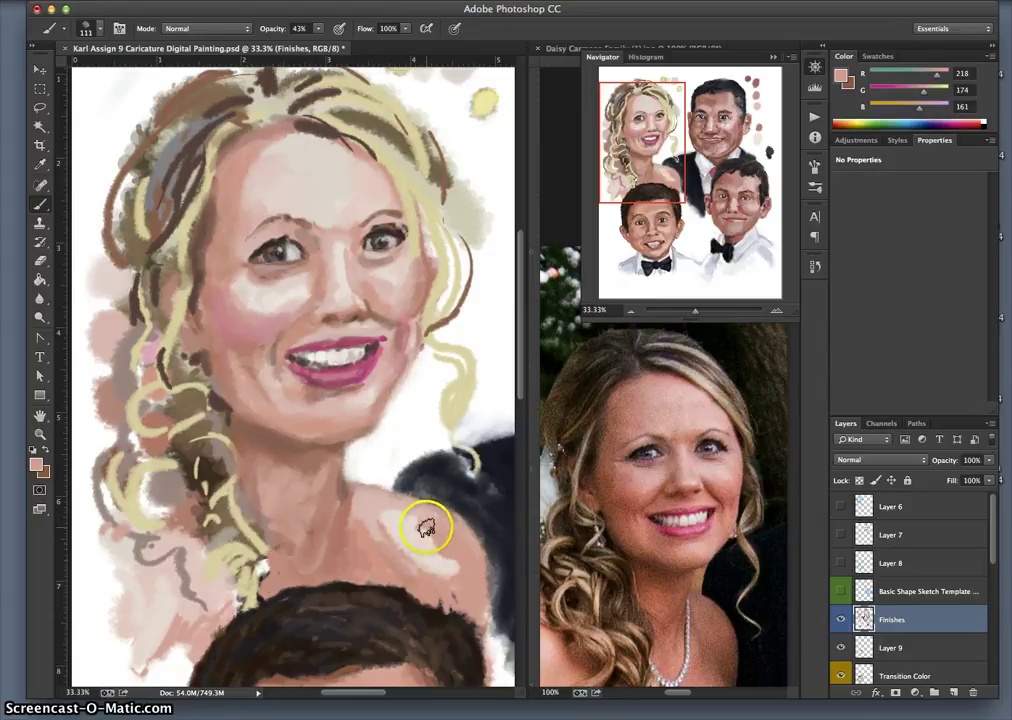
Widen the highlight on the woman's shoulder with sampled pale skin tone, and soften its lower edge with sampled pink
left_click(413, 532, "alt")
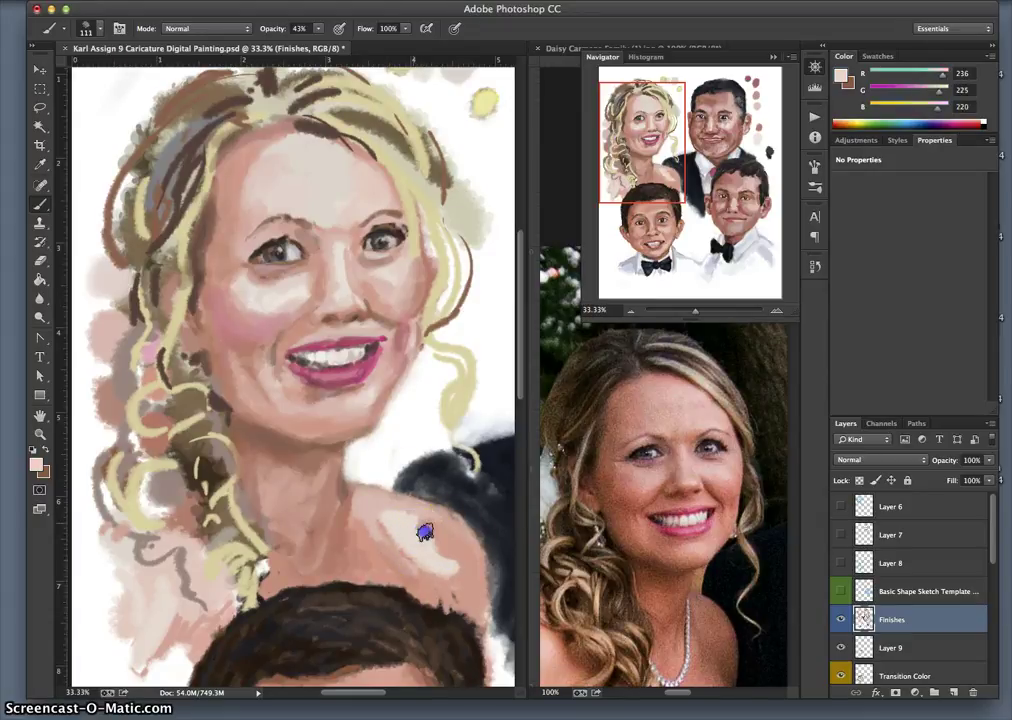
right_click(434, 533)
left_click(425, 517)
mouse_move(447, 546)
left_mouse_down()
mouse_move(452, 630)
mouse_move(462, 596)
left_mouse_up()
left_click(429, 524, "alt")
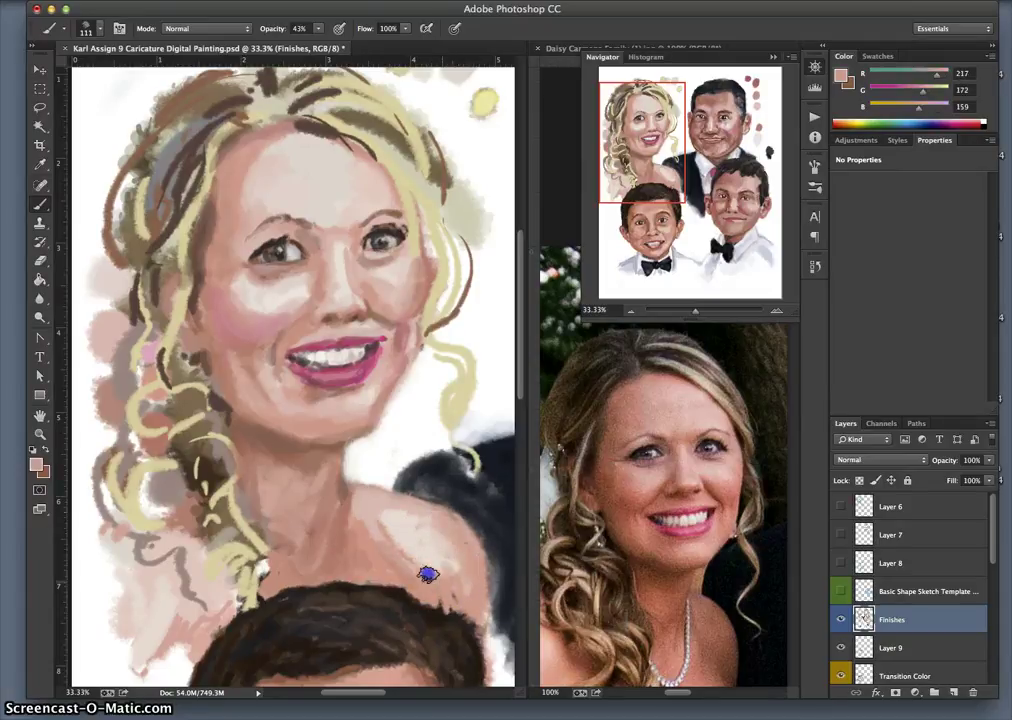
Extend the shoulder highlight with sampled pale skin tone, blend its lower end with pink, and cover the grey squiggle on the opposite shoulder
left_click(398, 543, "alt")
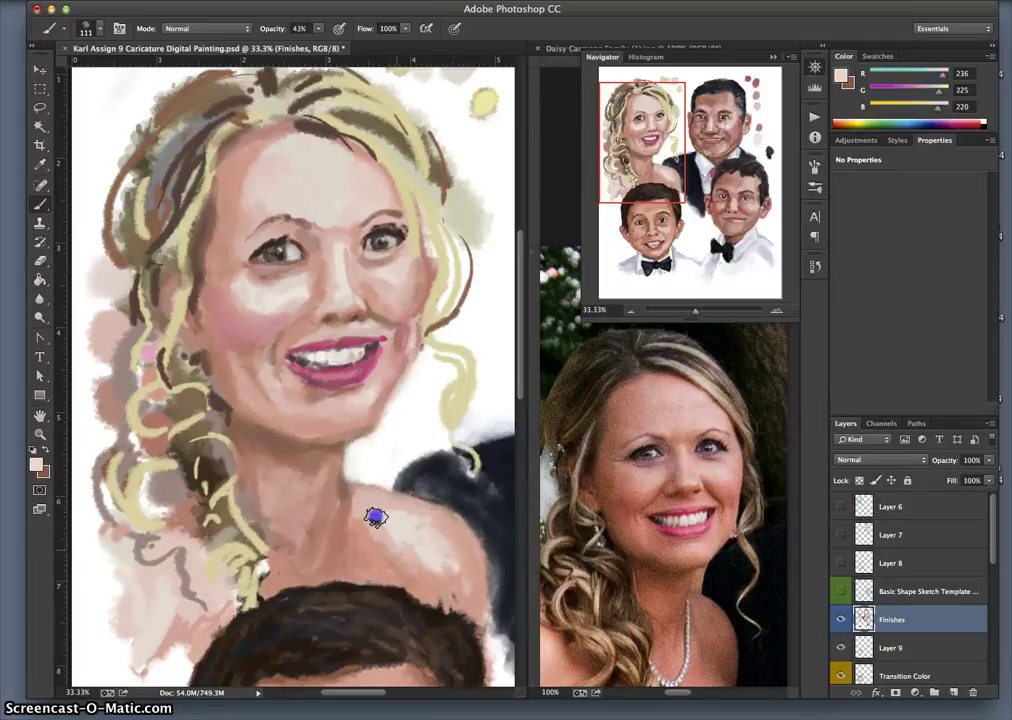
mouse_move(396, 516)
left_mouse_down()
mouse_move(396, 538)
mouse_move(420, 566)
left_mouse_up()
left_click(441, 597)
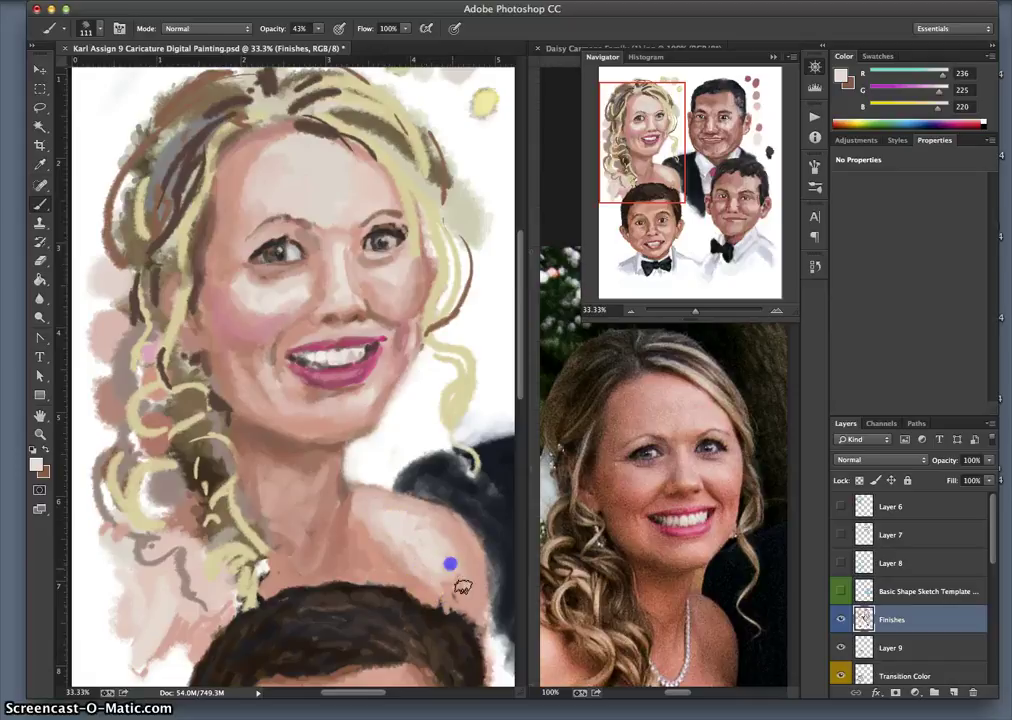
left_click(457, 595, "alt")
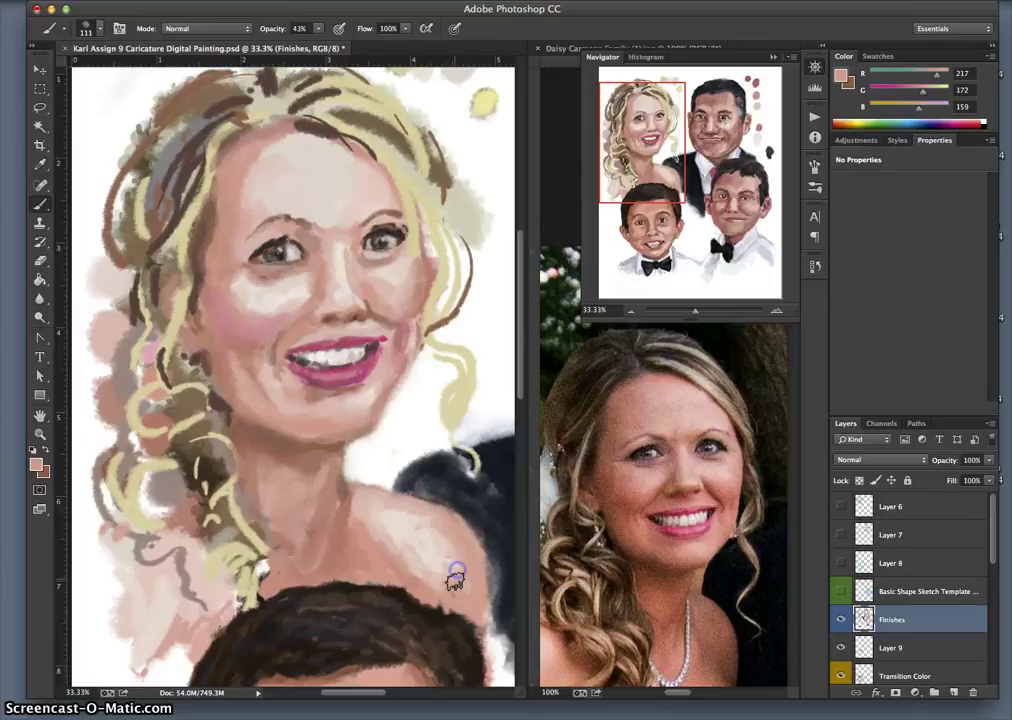
mouse_move(455, 577)
left_mouse_down()
mouse_move(455, 529)
mouse_move(470, 564)
mouse_move(425, 504)
mouse_move(401, 616)
mouse_move(283, 499)
mouse_move(309, 519)
mouse_move(262, 623)
mouse_move(272, 537)
mouse_move(250, 581)
mouse_move(199, 562)
mouse_move(188, 600)
mouse_move(186, 587)
mouse_move(217, 570)
mouse_move(230, 528)
mouse_move(190, 519)
left_mouse_up()
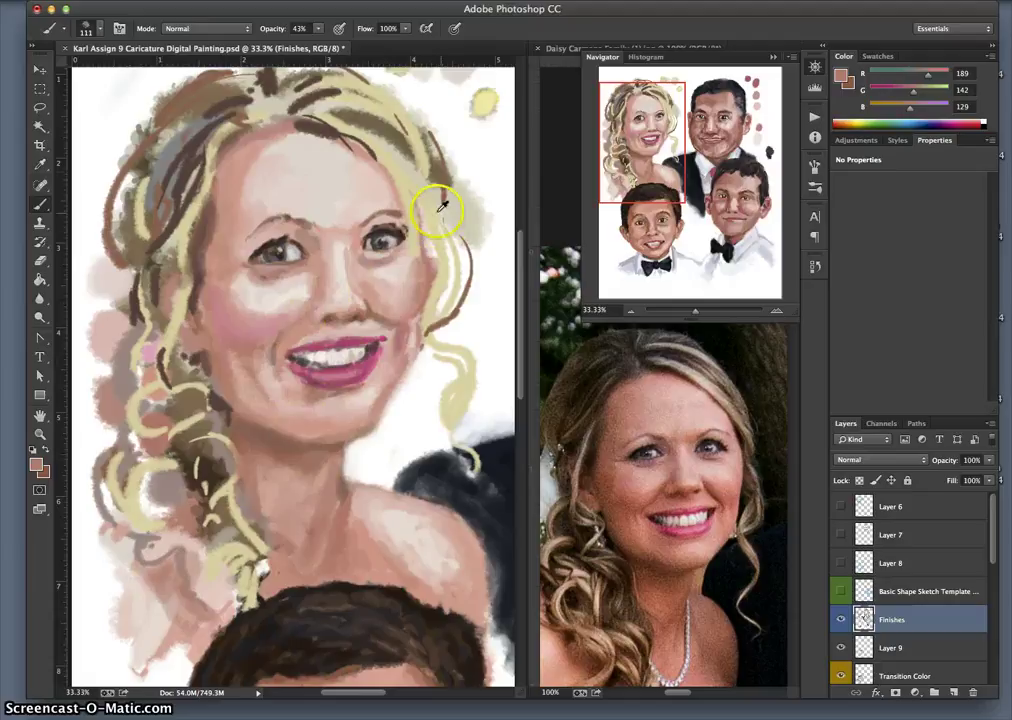
Clean up the stray pink patches on the background beside the woman's hair with sampled white
left_click(398, 141, "alt")
mouse_move(129, 350)
left_mouse_down()
mouse_move(165, 296)
mouse_move(134, 314)
left_mouse_up()
left_click(87, 230, "alt")
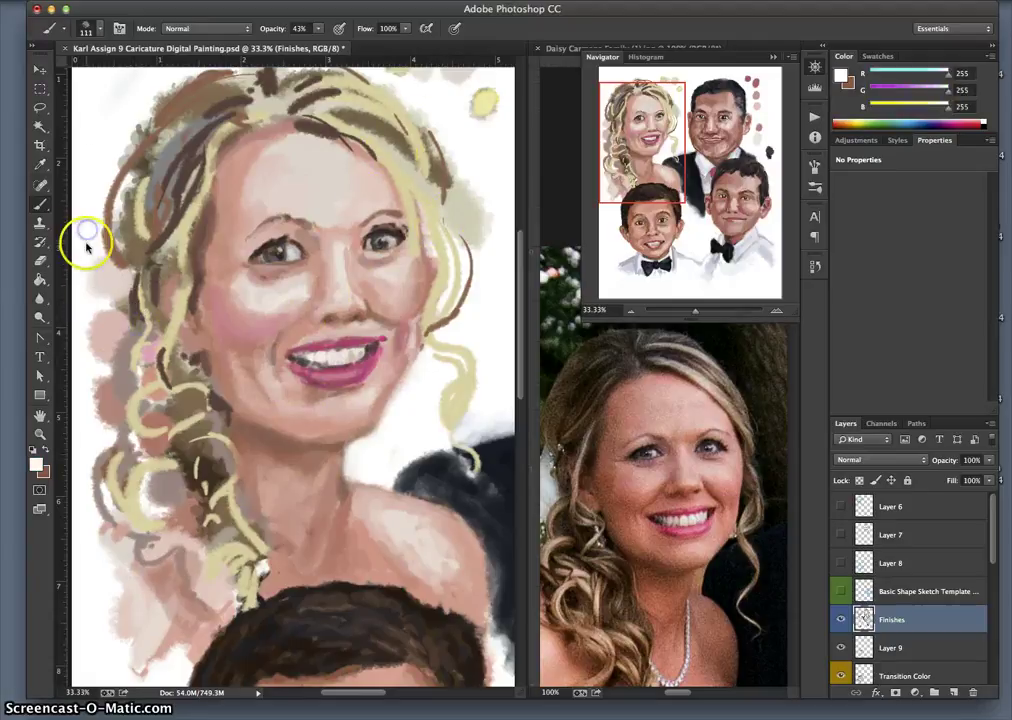
mouse_move(86, 241)
left_mouse_down()
mouse_move(92, 298)
mouse_move(111, 328)
left_mouse_up()
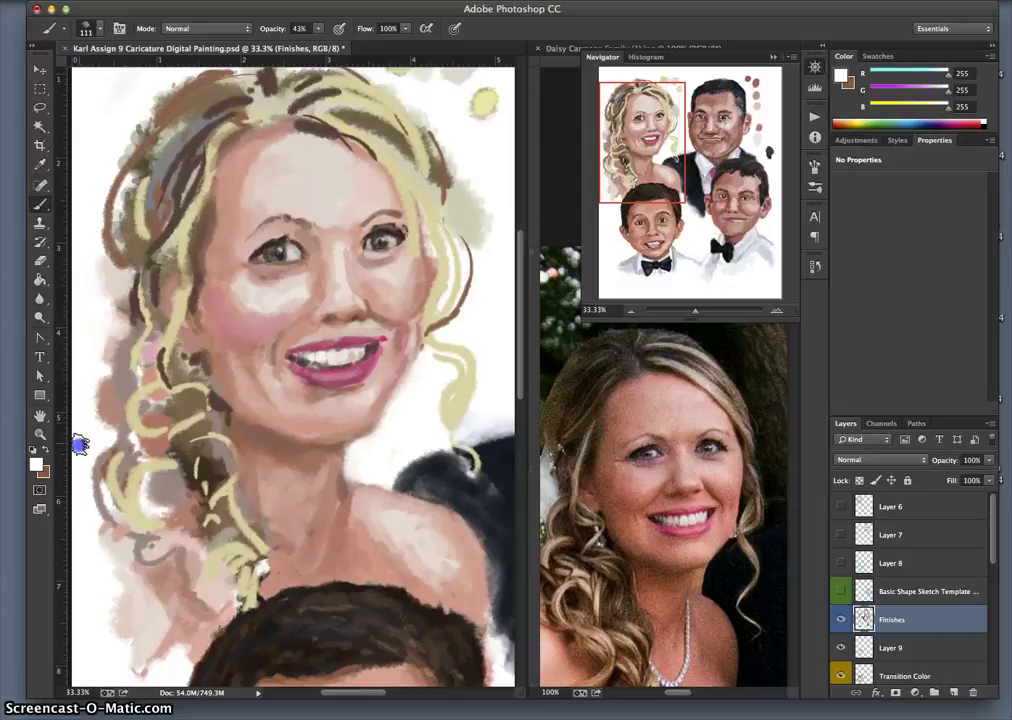
Paint pale blonde curl strokes along the outer edge of the woman's hanging curls, using the sampled strand colour
left_click(141, 396, "alt")
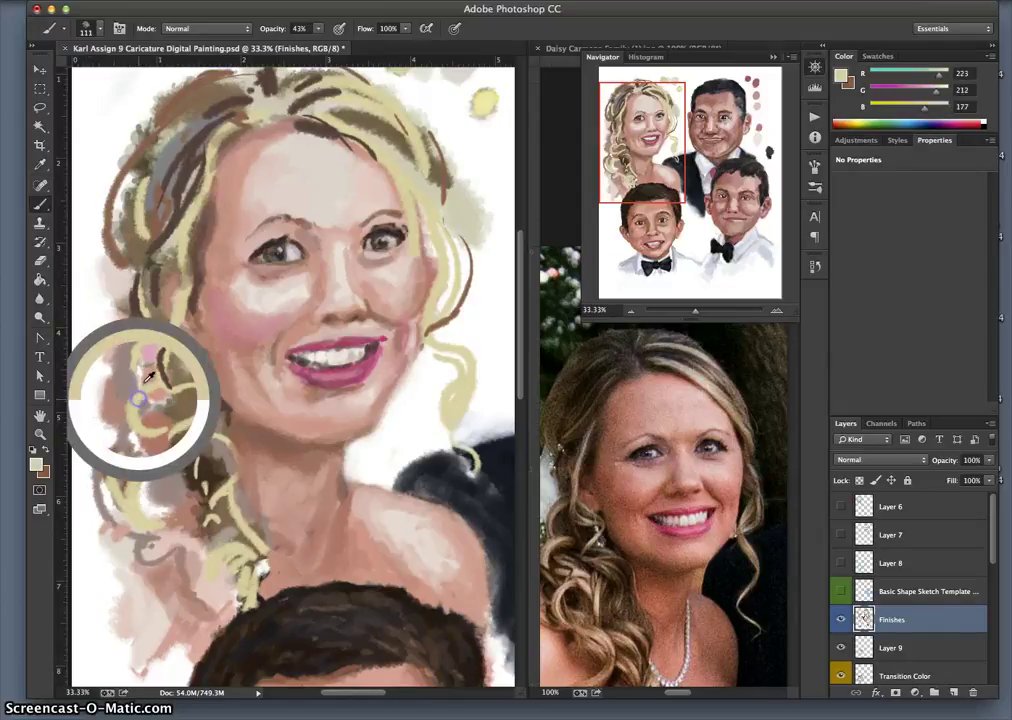
mouse_move(141, 366)
left_mouse_down()
mouse_move(102, 411)
mouse_move(98, 456)
left_mouse_up()
mouse_move(147, 366)
left_mouse_down()
mouse_move(101, 407)
mouse_move(128, 374)
mouse_move(107, 396)
mouse_move(98, 447)
mouse_move(110, 455)
mouse_move(130, 362)
left_mouse_up()
left_click_drag(107, 424, 126, 350)
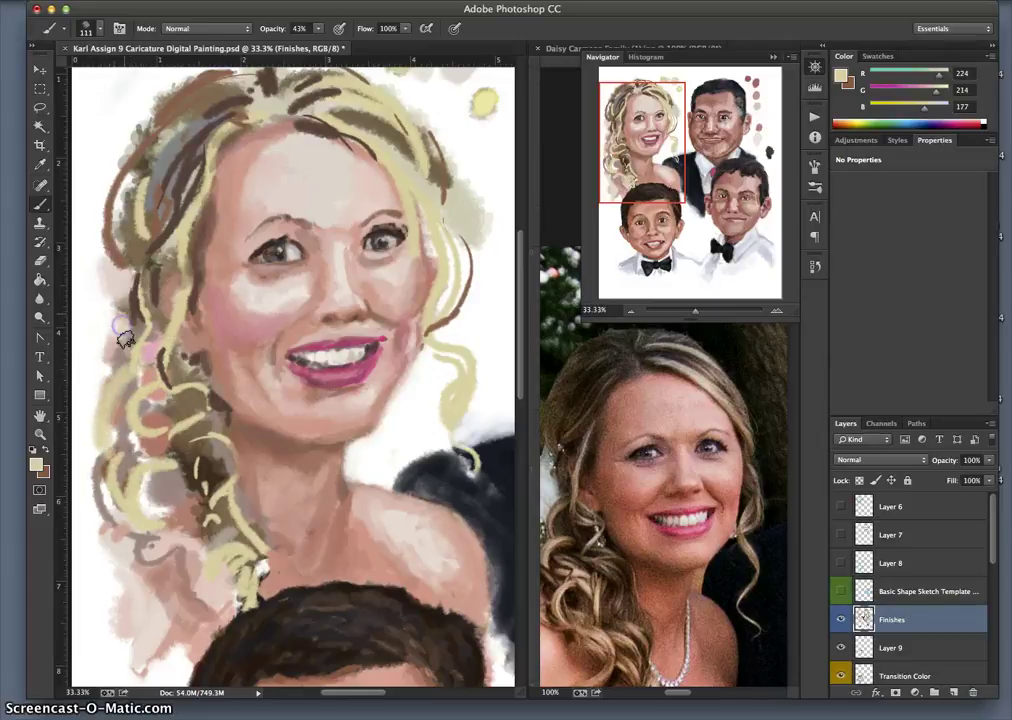
Shade the hair below the woman's bun with sampled grey-brown between the blonde strands
left_click(130, 281, "alt")
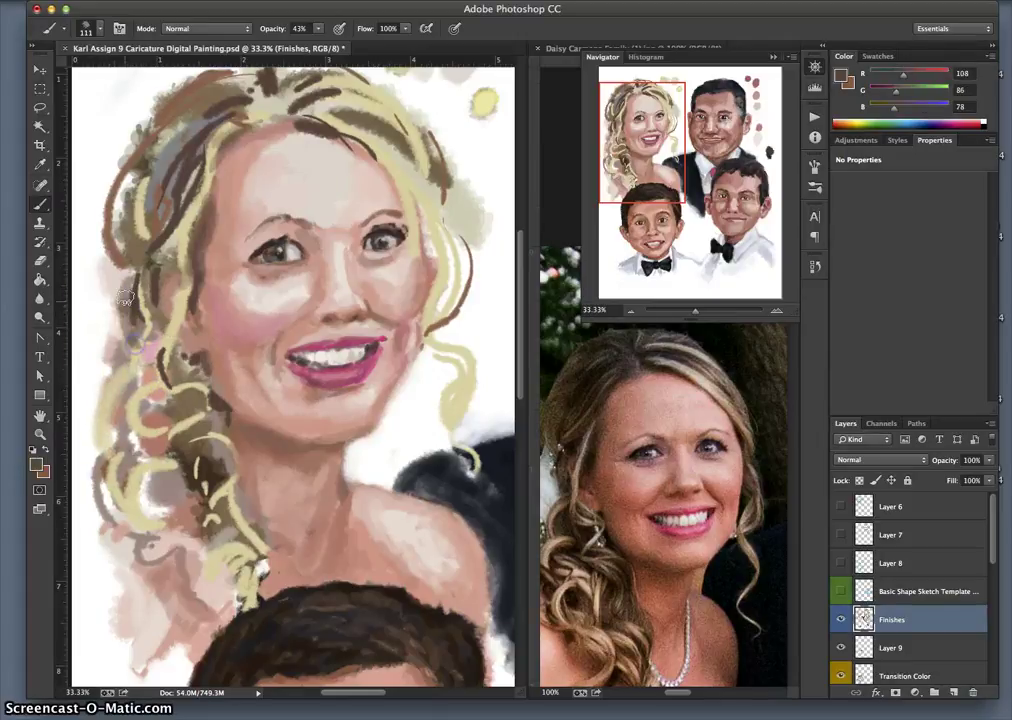
mouse_move(139, 327)
left_mouse_down()
mouse_move(130, 283)
mouse_move(125, 328)
mouse_move(139, 330)
mouse_move(156, 278)
mouse_move(166, 316)
mouse_move(165, 275)
left_mouse_up()
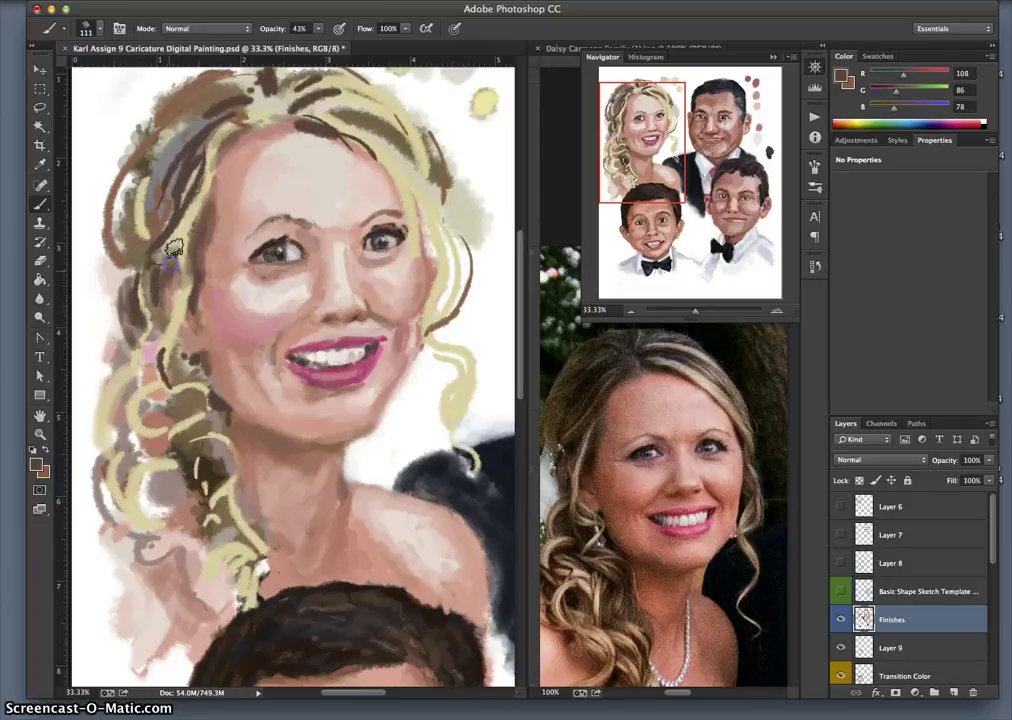
left_click(174, 275, "alt")
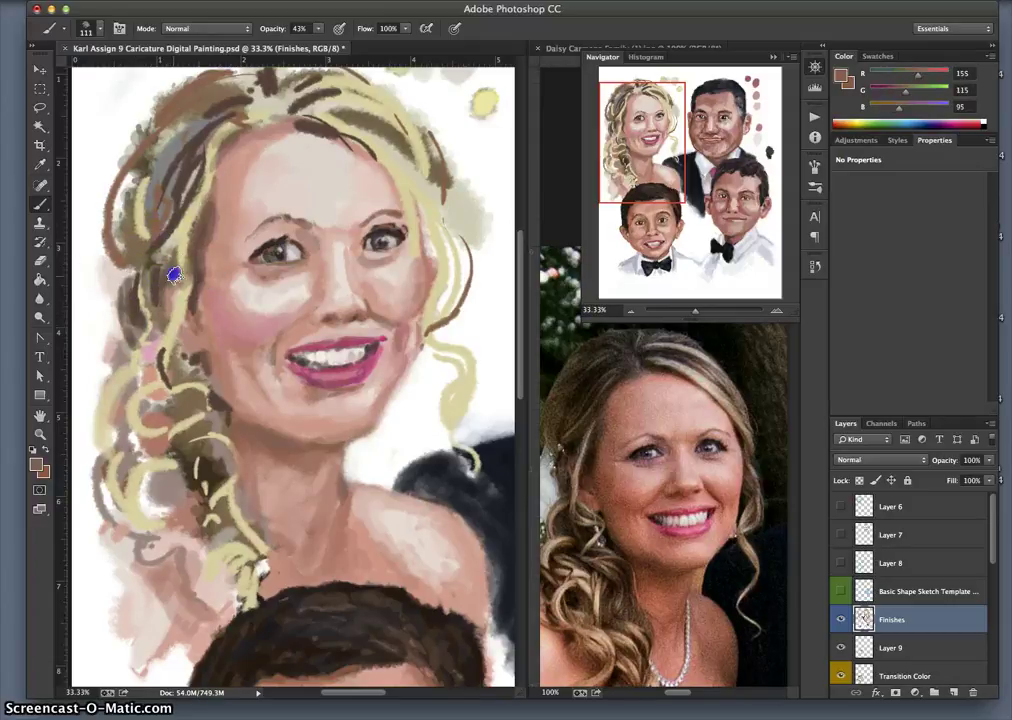
Paint dark shadows between the strands beside the woman's face and down through her curls, using a dark tone sampled from the boy's hair
left_click(282, 603, "alt")
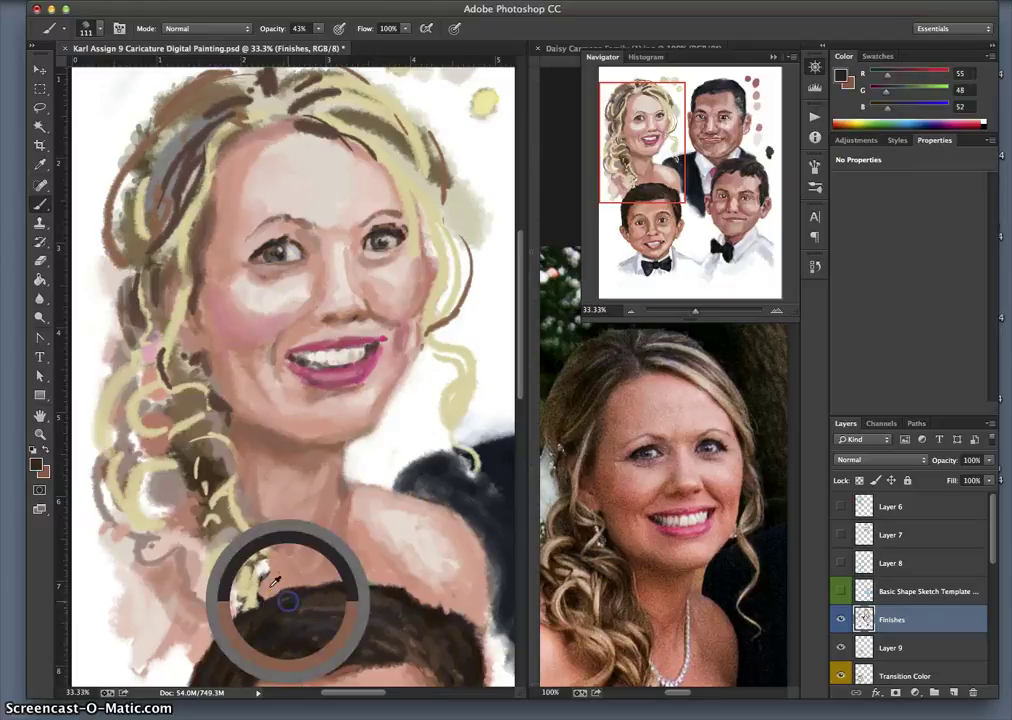
left_click_drag(206, 297, 196, 270)
left_click_drag(185, 316, 201, 228)
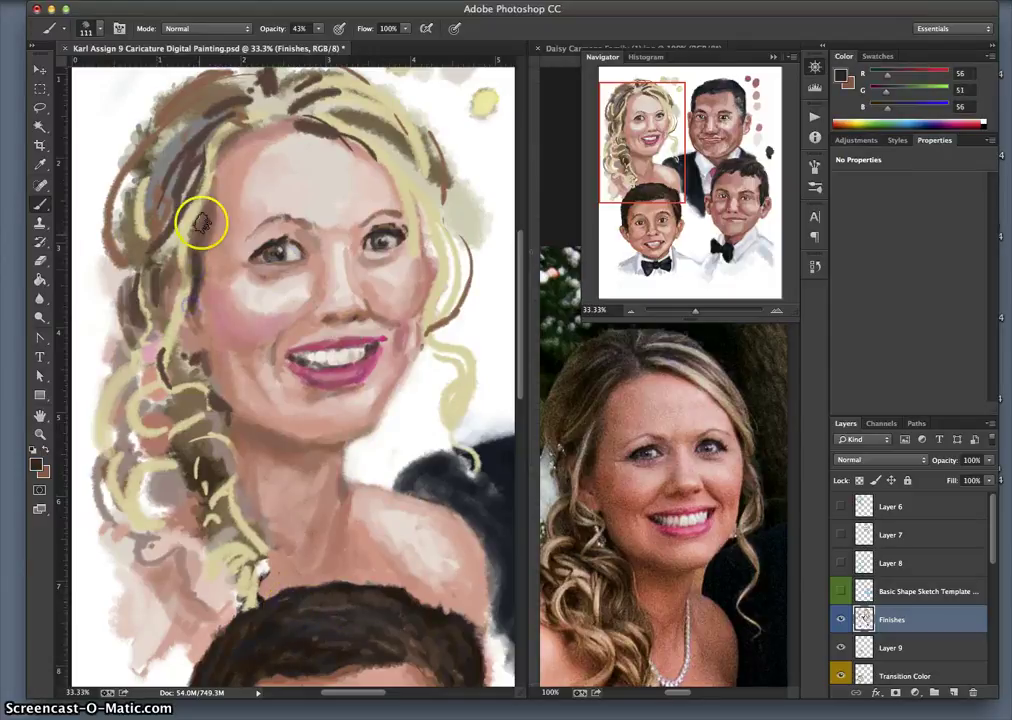
left_click_drag(157, 281, 164, 250)
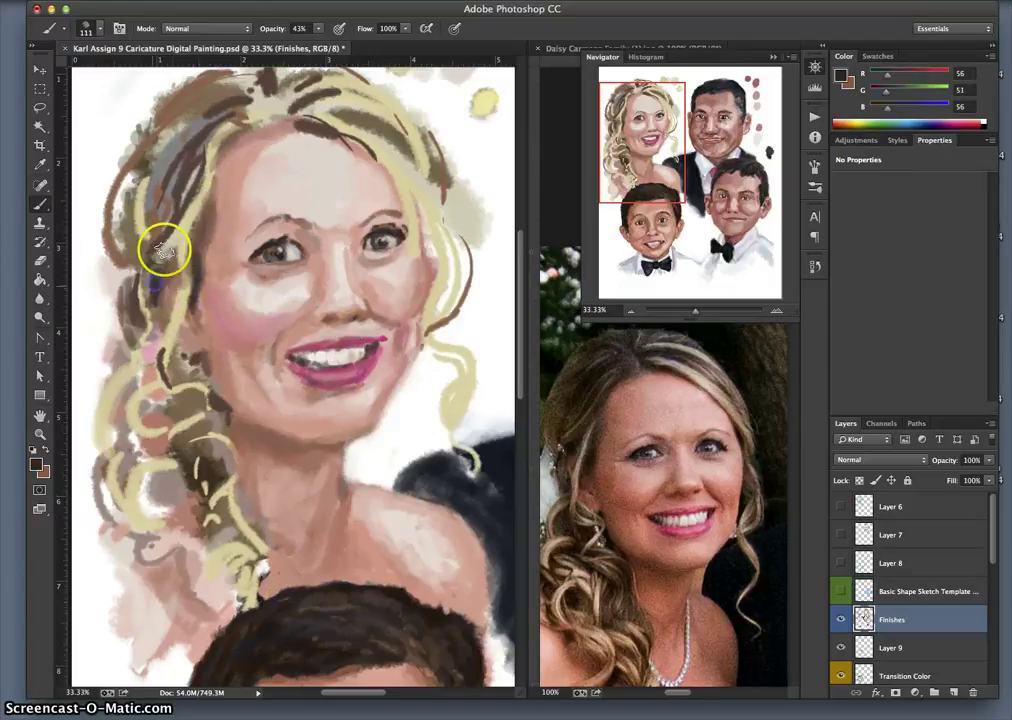
mouse_move(163, 297)
left_mouse_down()
mouse_move(140, 350)
mouse_move(147, 419)
mouse_move(163, 416)
left_mouse_up()
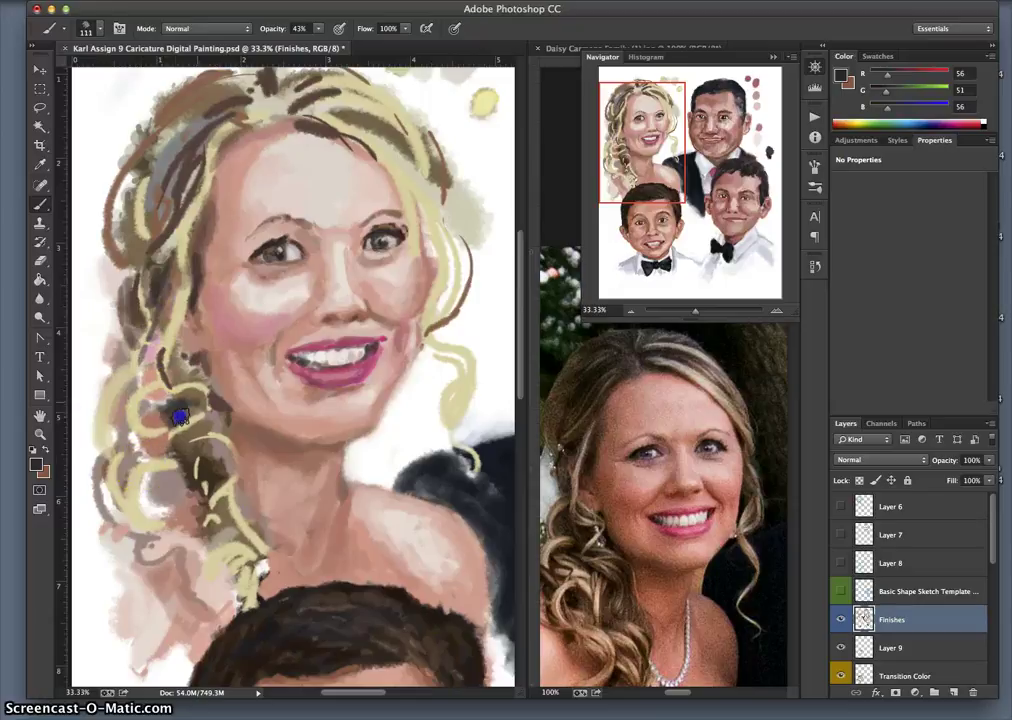
left_click_drag(174, 428, 184, 447)
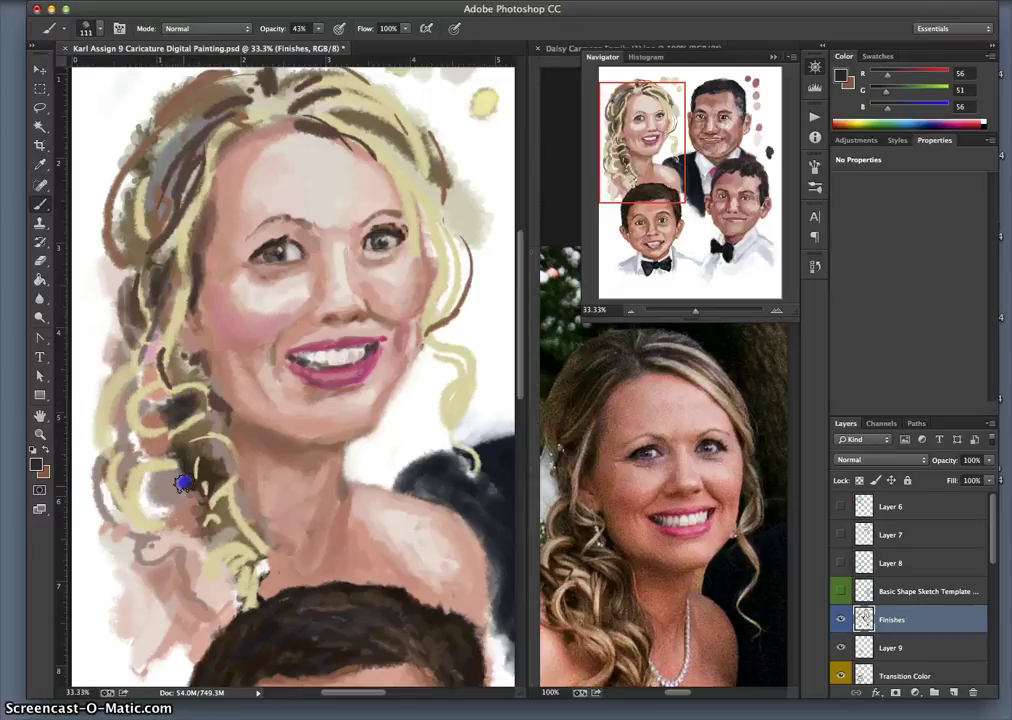
mouse_move(147, 510)
left_mouse_down()
mouse_move(120, 469)
mouse_move(119, 487)
mouse_move(155, 439)
mouse_move(113, 495)
left_mouse_up()
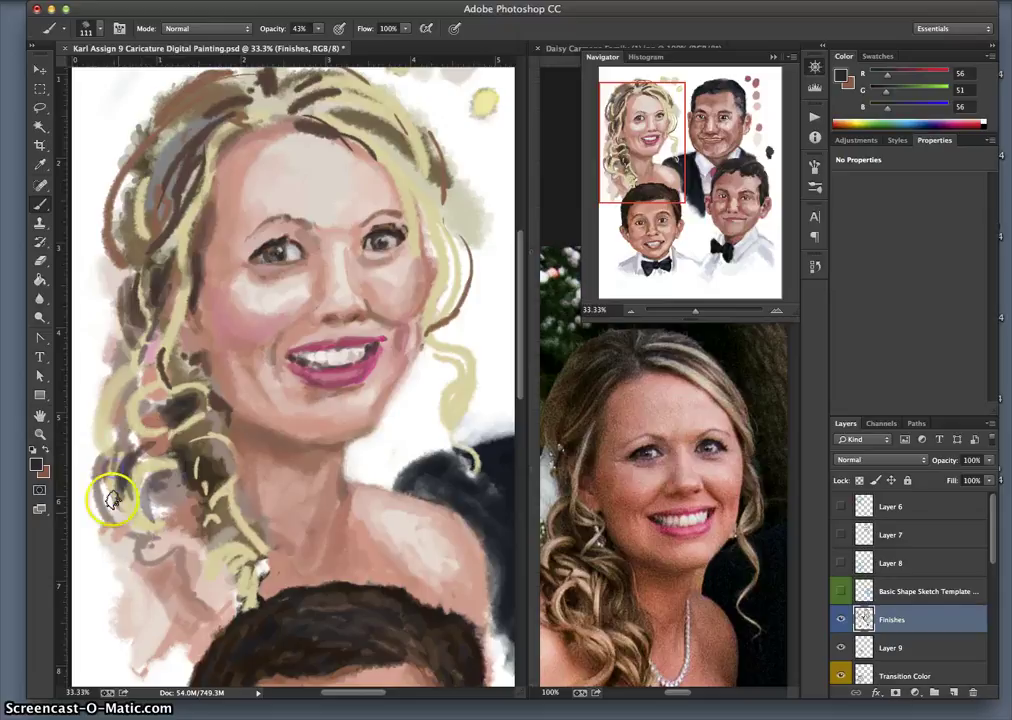
Deepen the gaps in the lower curls and the side of the woman's upswept hair with a darker sampled near-black
left_click(270, 629, "alt")
left_click_drag(162, 565, 173, 513)
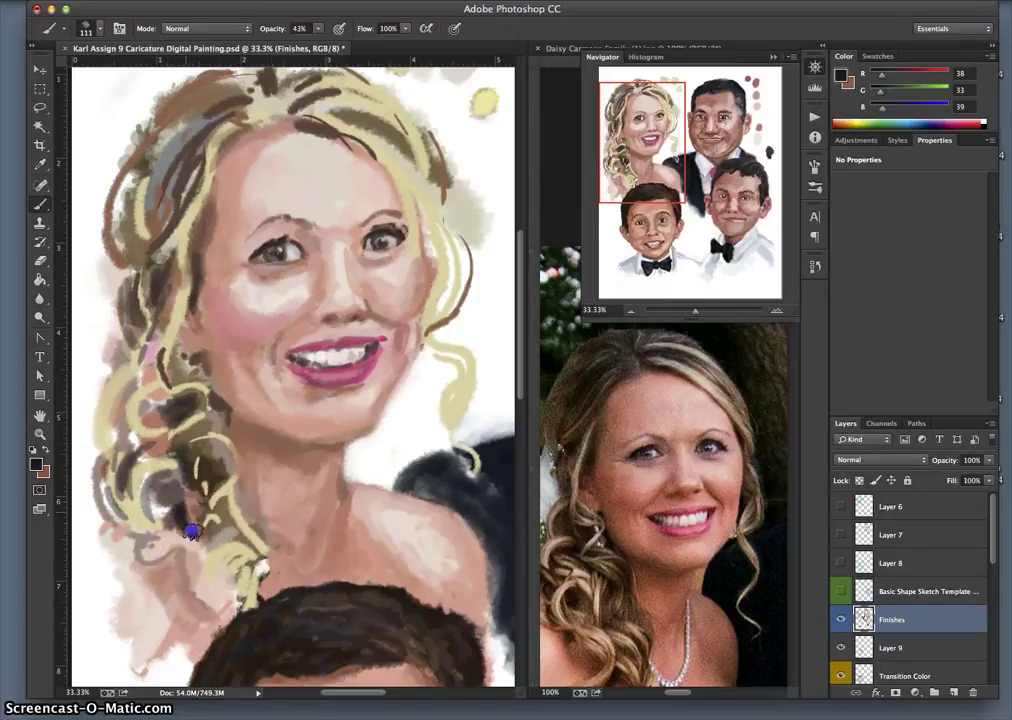
left_click_drag(219, 113, 150, 163)
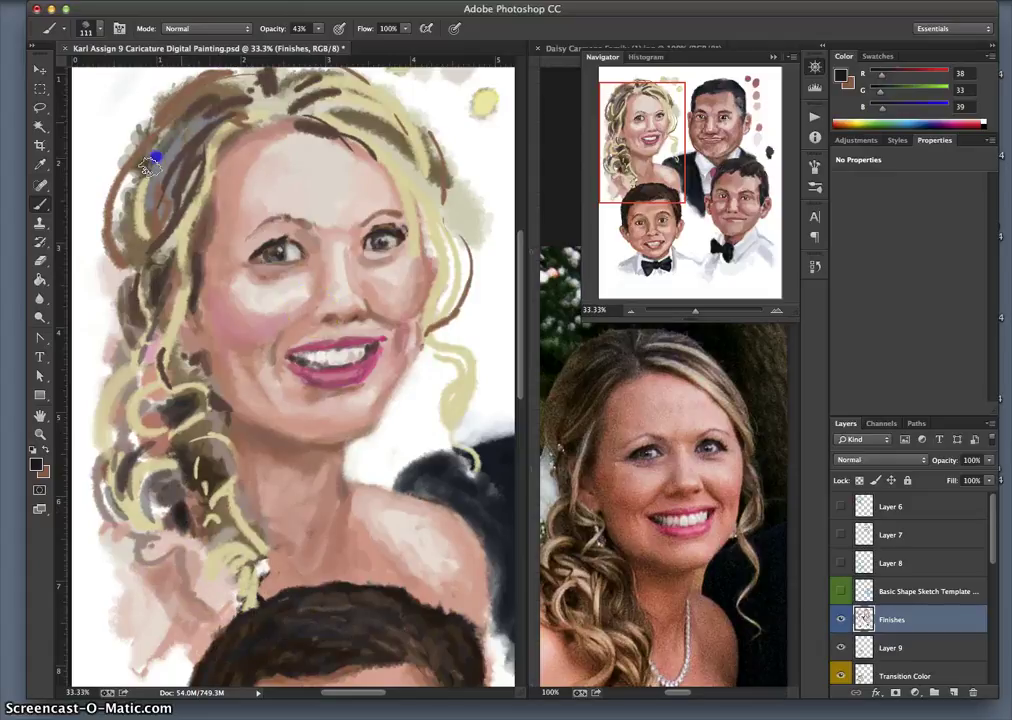
mouse_move(193, 112)
left_mouse_down()
mouse_move(124, 183)
mouse_move(198, 118)
mouse_move(153, 233)
mouse_move(165, 203)
mouse_move(138, 187)
left_mouse_up()
Extend the light strands over the woman's temple at the bare side of her face with sampled pale blonde
left_click(380, 147, "alt")
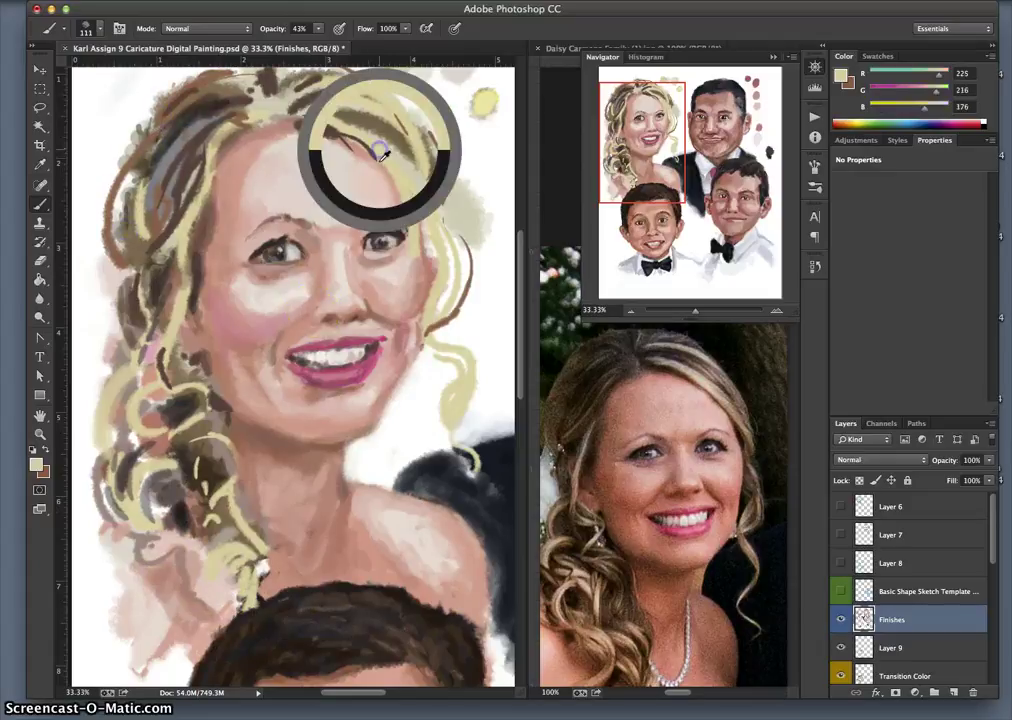
left_click_drag(413, 156, 445, 220)
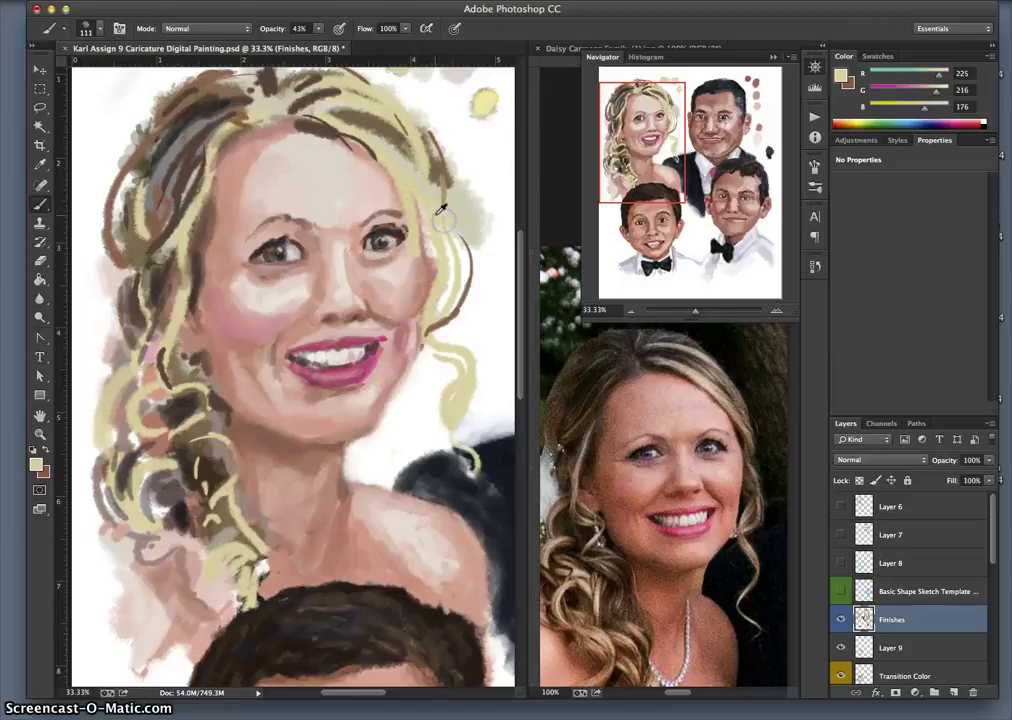
left_click_drag(350, 150, 300, 155)
Paint tan strokes over the outer part of the woman's bun, and dab a tan swatch beneath the yellow one on the background
mouse_move(145, 208)
left_mouse_down()
mouse_move(120, 160)
mouse_move(142, 178)
mouse_move(124, 233)
mouse_move(135, 172)
mouse_move(121, 245)
left_mouse_up()
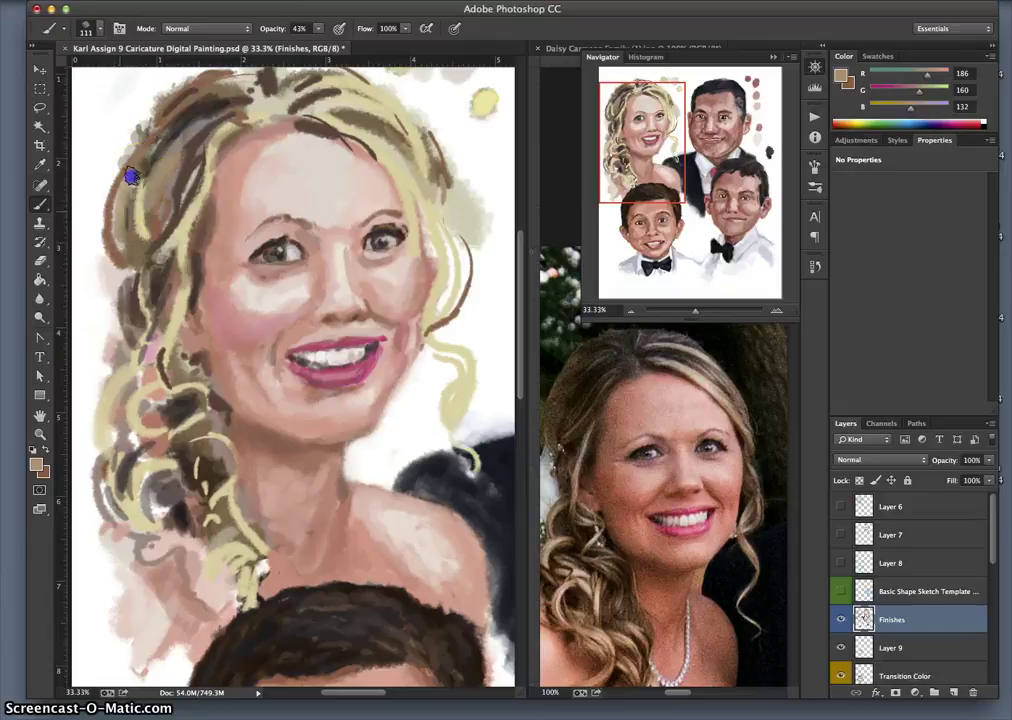
mouse_move(131, 176)
left_mouse_down()
mouse_move(136, 262)
mouse_move(126, 268)
mouse_move(158, 286)
left_mouse_up()
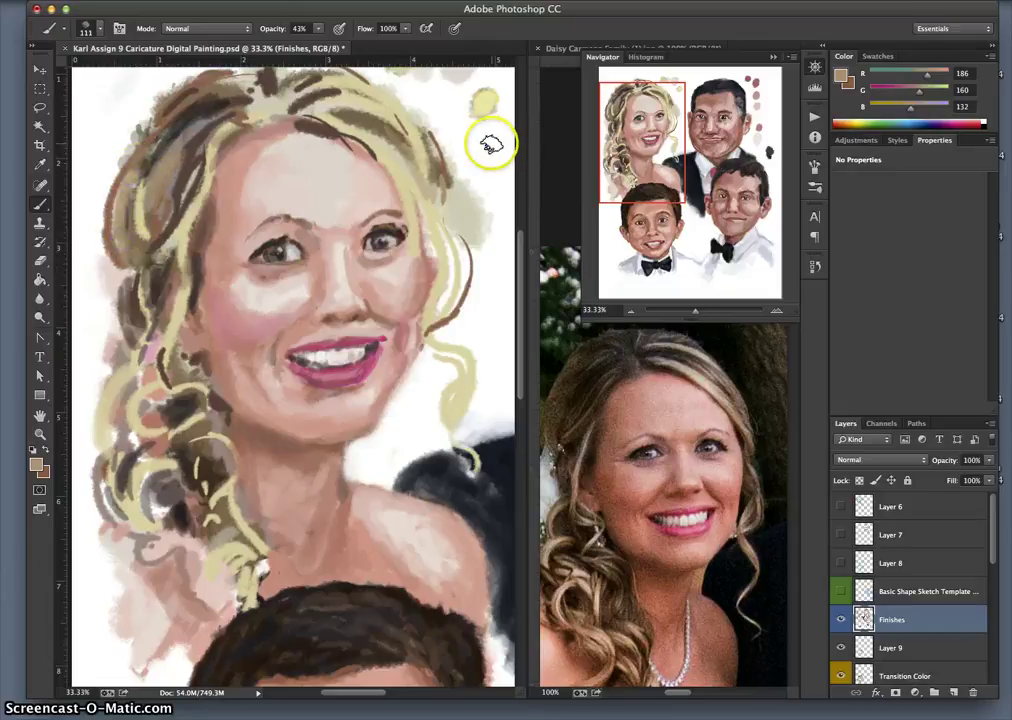
left_click_drag(492, 145, 500, 132)
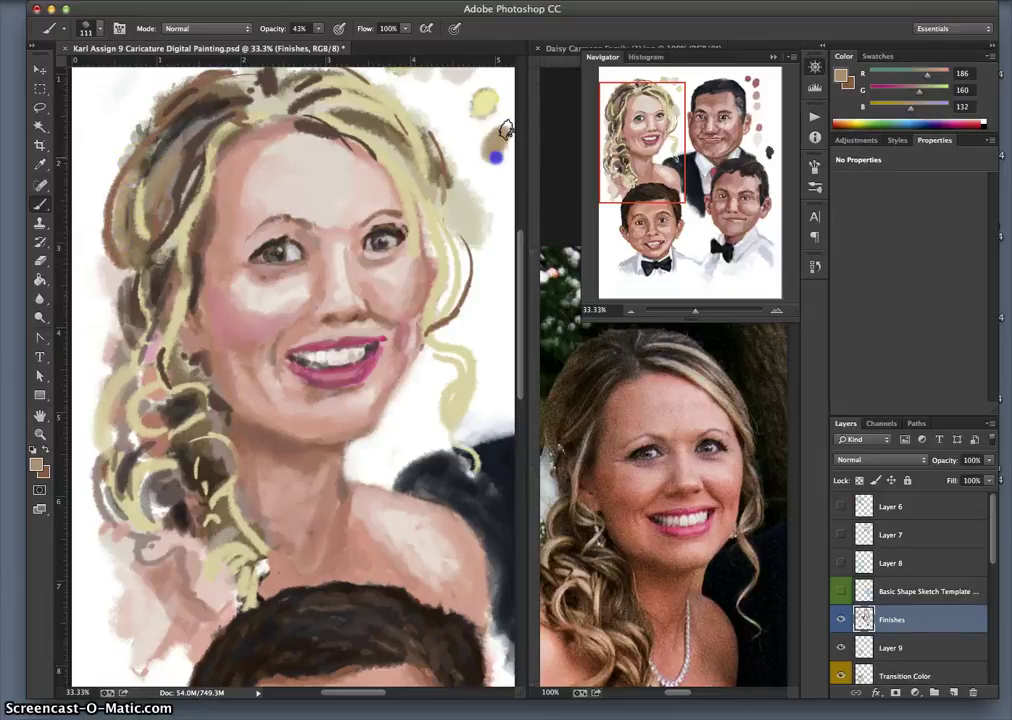
Blend tan strokes into the crown of the woman's hair and down over her side curls
mouse_move(336, 80)
left_mouse_down()
mouse_move(363, 95)
mouse_move(343, 97)
mouse_move(366, 103)
mouse_move(309, 81)
mouse_move(349, 82)
left_mouse_up()
left_click_drag(266, 82, 268, 107)
mouse_move(154, 359)
left_mouse_down()
mouse_move(141, 368)
mouse_move(134, 420)
mouse_move(142, 478)
mouse_move(163, 467)
left_mouse_up()
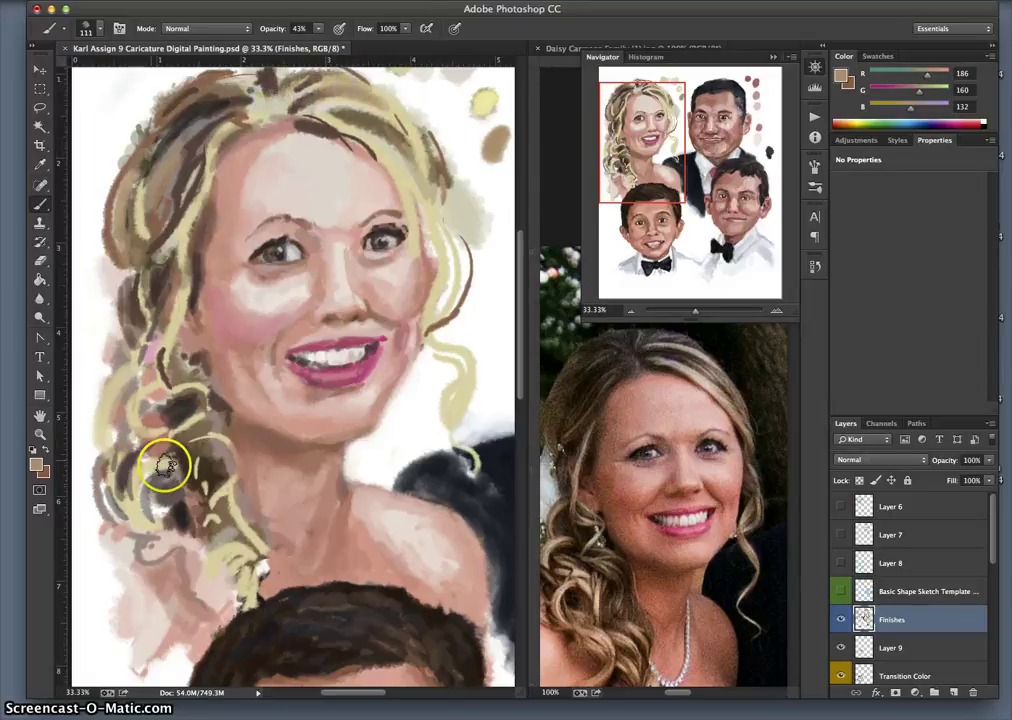
left_click(213, 320)
left_click(258, 163)
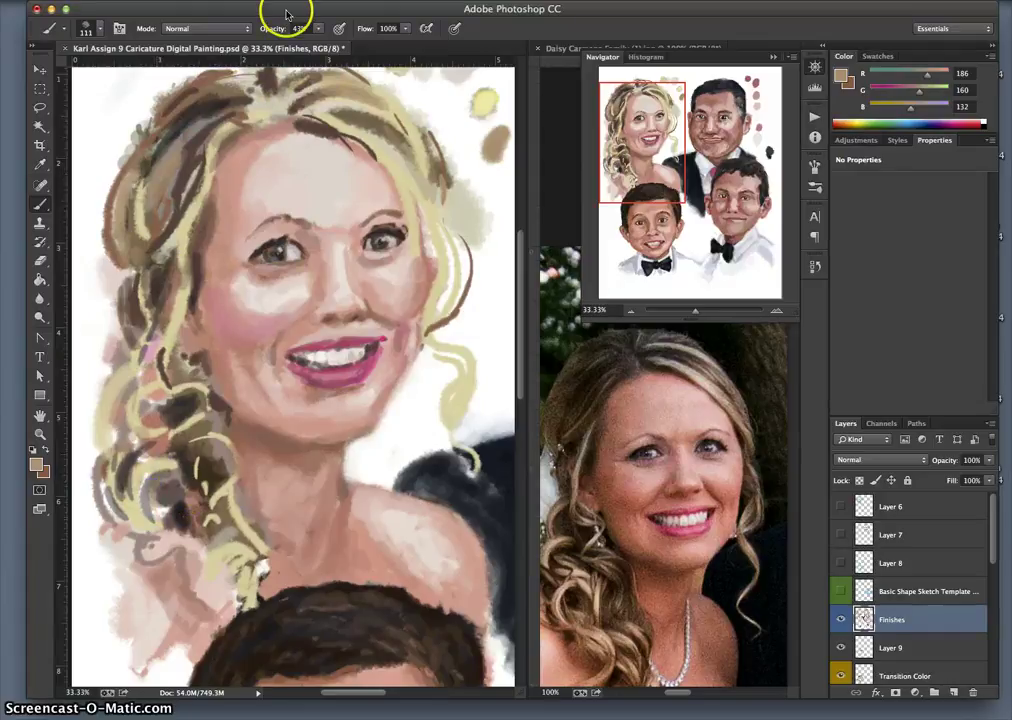
Add a new layer directly beneath the Finishes layer and another directly above it
left_click(932, 653)
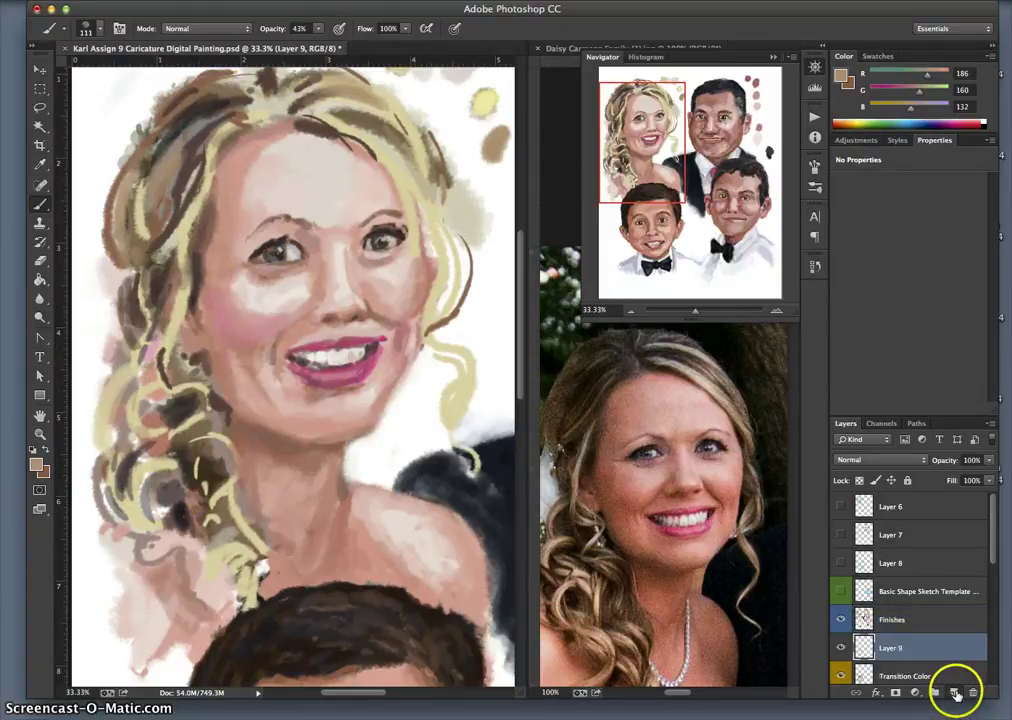
left_click(954, 693)
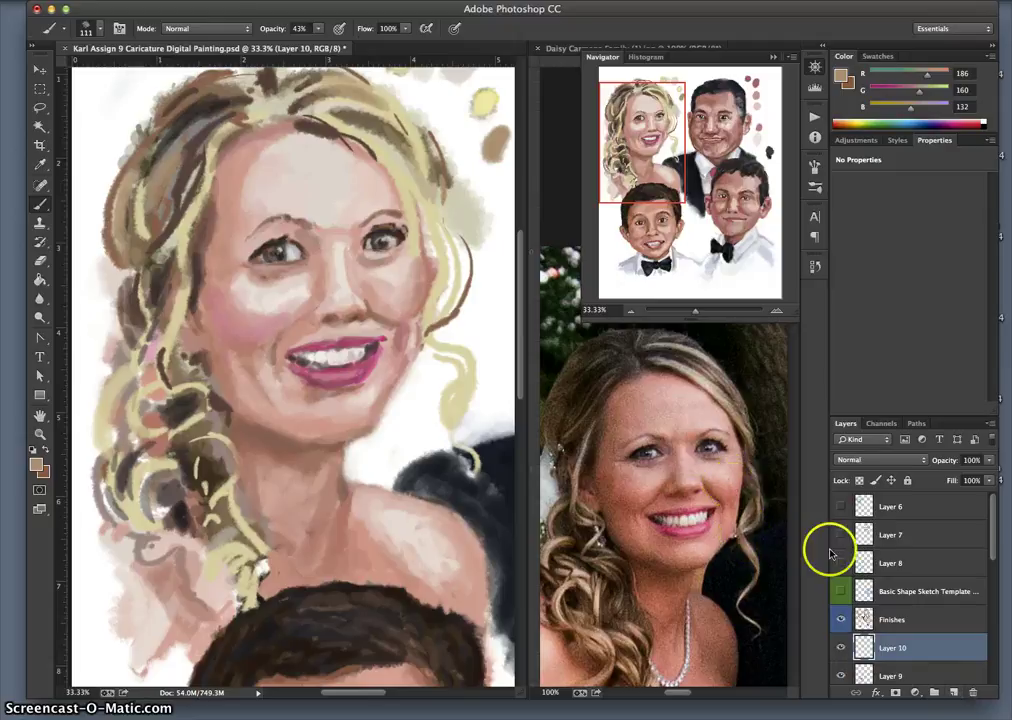
left_click(925, 621)
key("super+shift+alt+n")
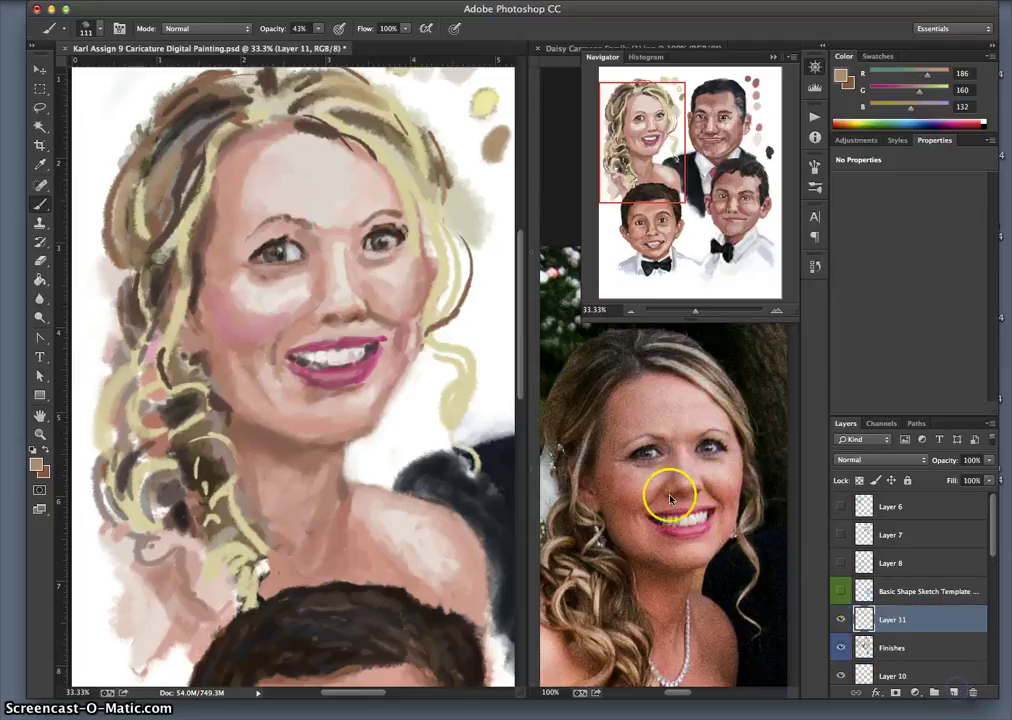